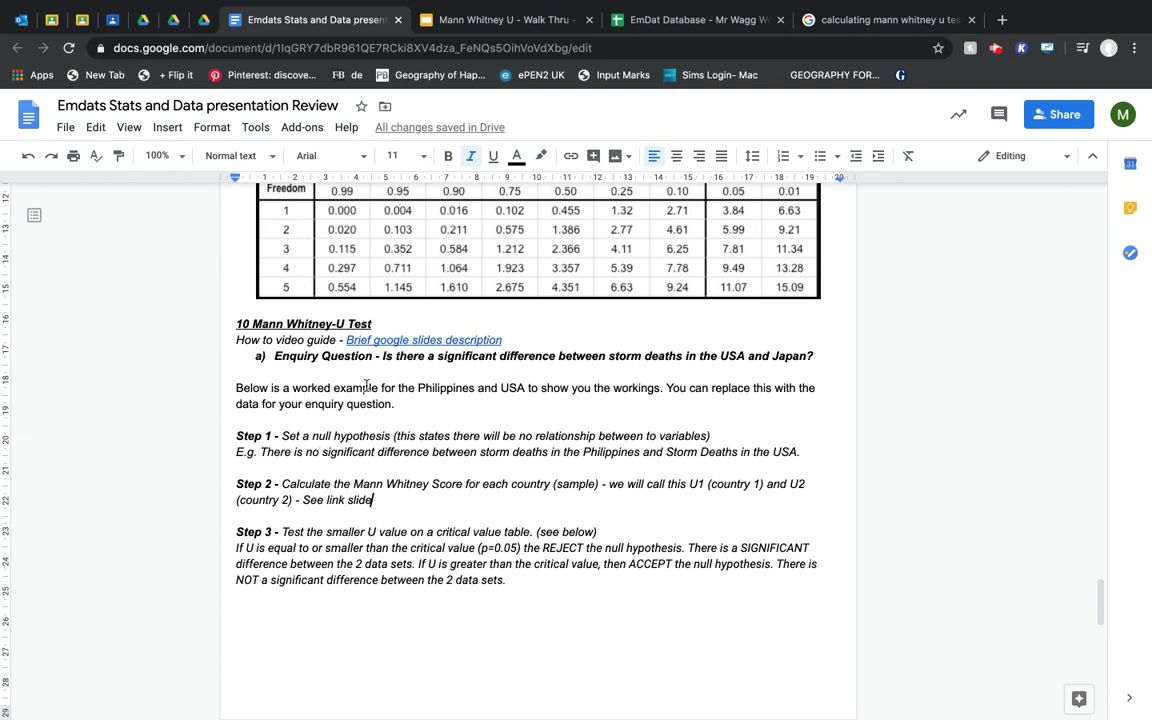
# - Review the Mann Whitney-U Test enquiry question, the null hypothesis in Step 1 and the U1 and U2 scores in Step 2
pyautogui.moveTo(418, 388); pyautogui.dragTo(524, 388)
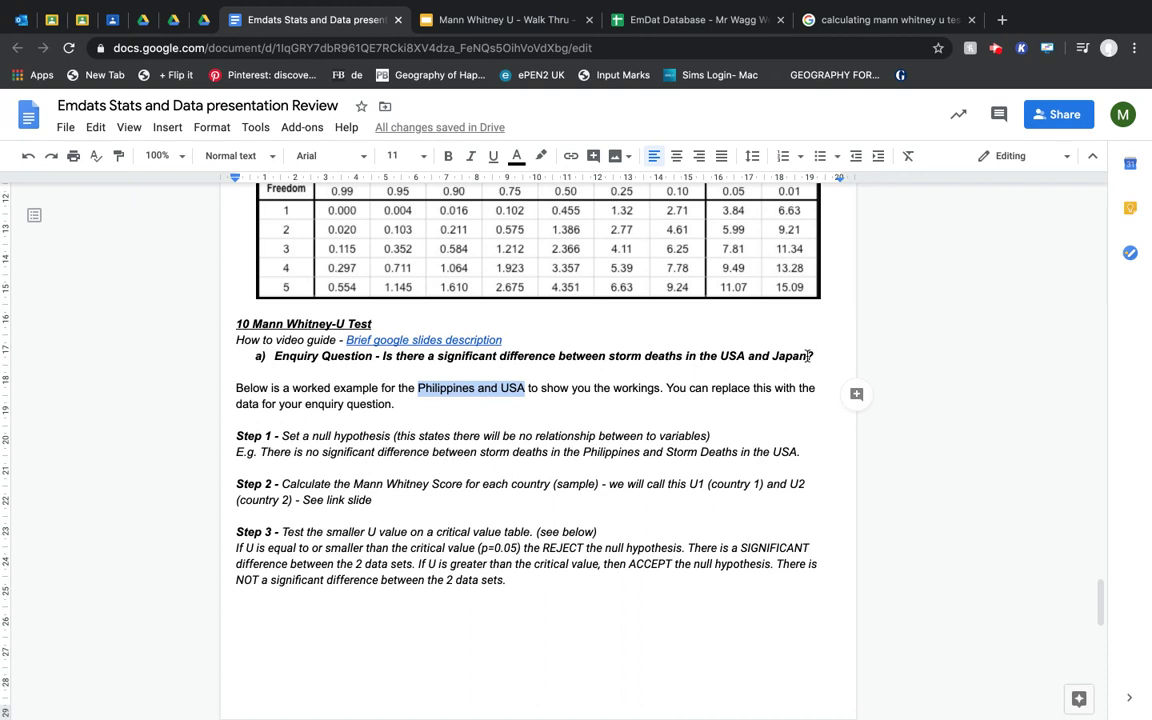
pyautogui.moveTo(808, 357); pyautogui.dragTo(719, 356)
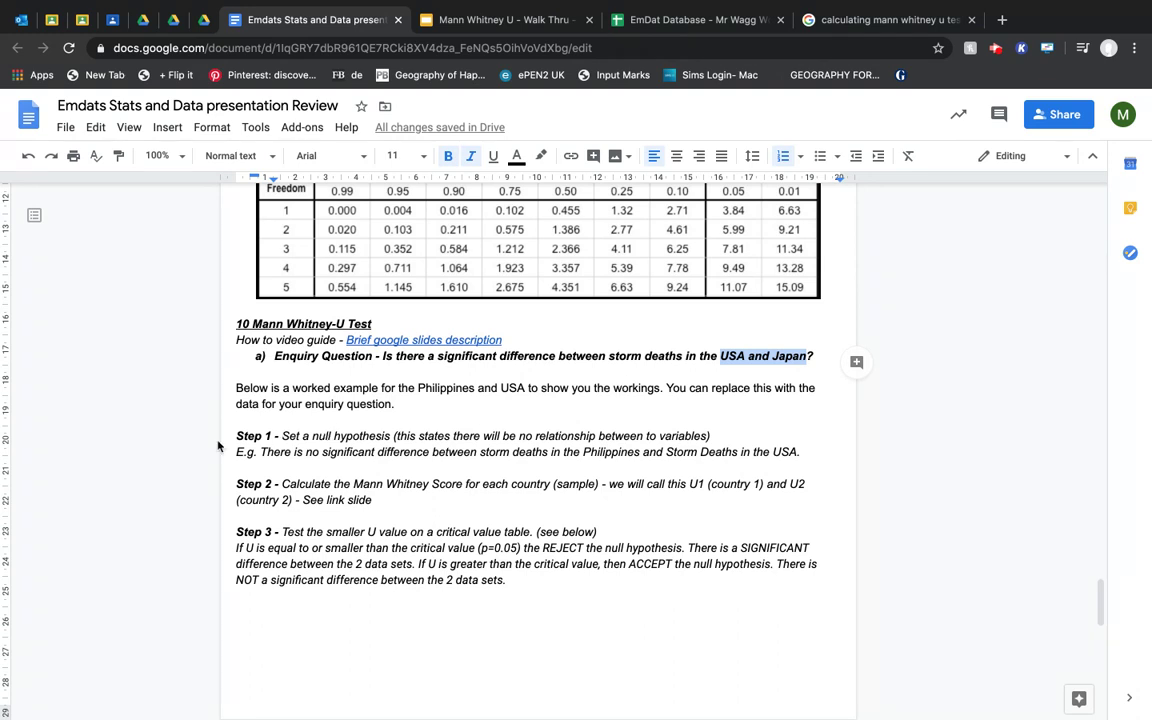
pyautogui.moveTo(224, 437); pyautogui.dragTo(710, 436)
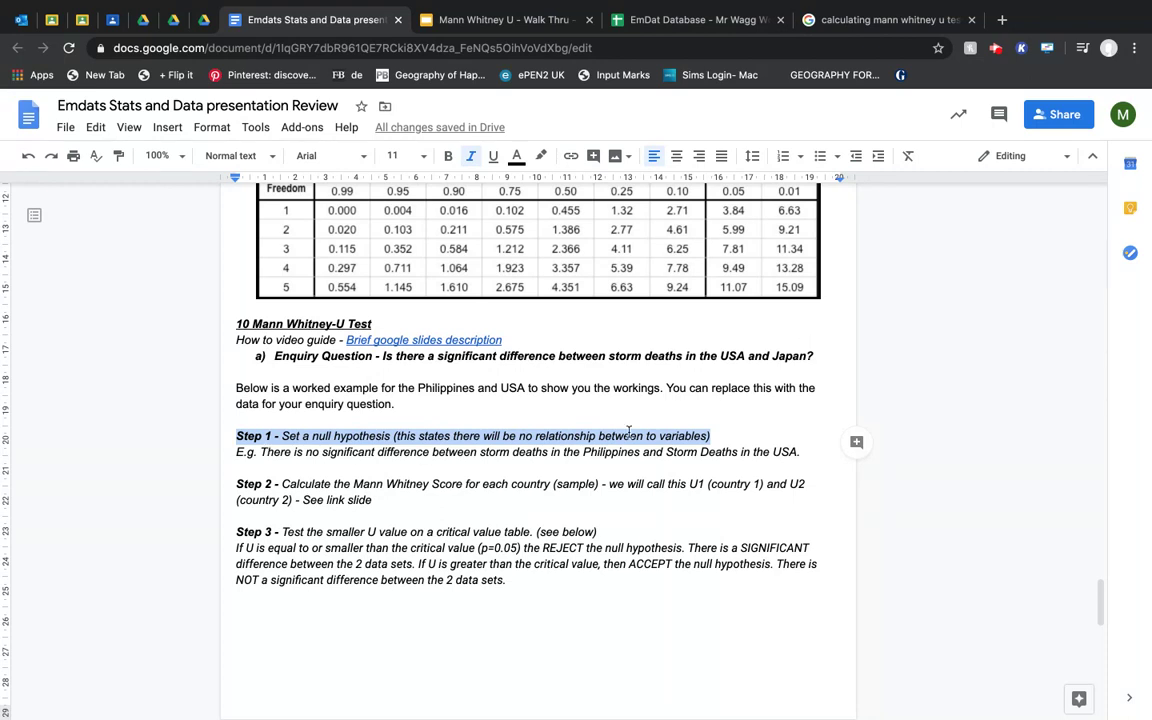
pyautogui.click(369, 488)
pyautogui.moveTo(369, 488); pyautogui.dragTo(297, 488)
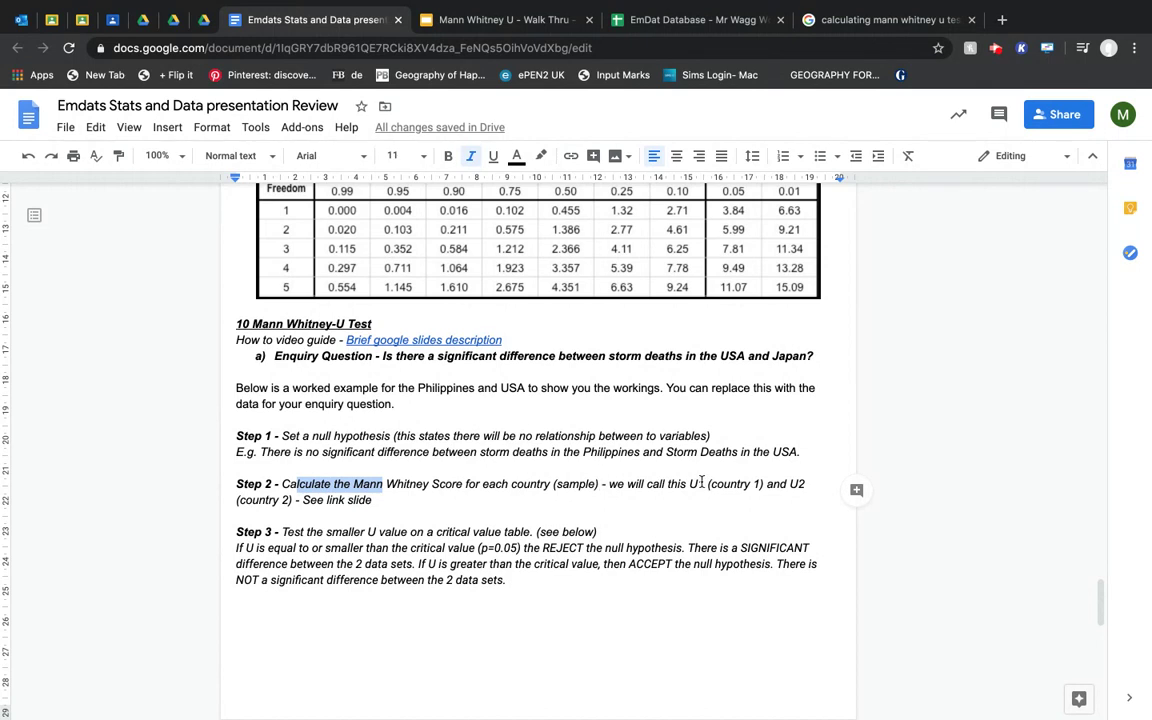
pyautogui.doubleClick(697, 484)
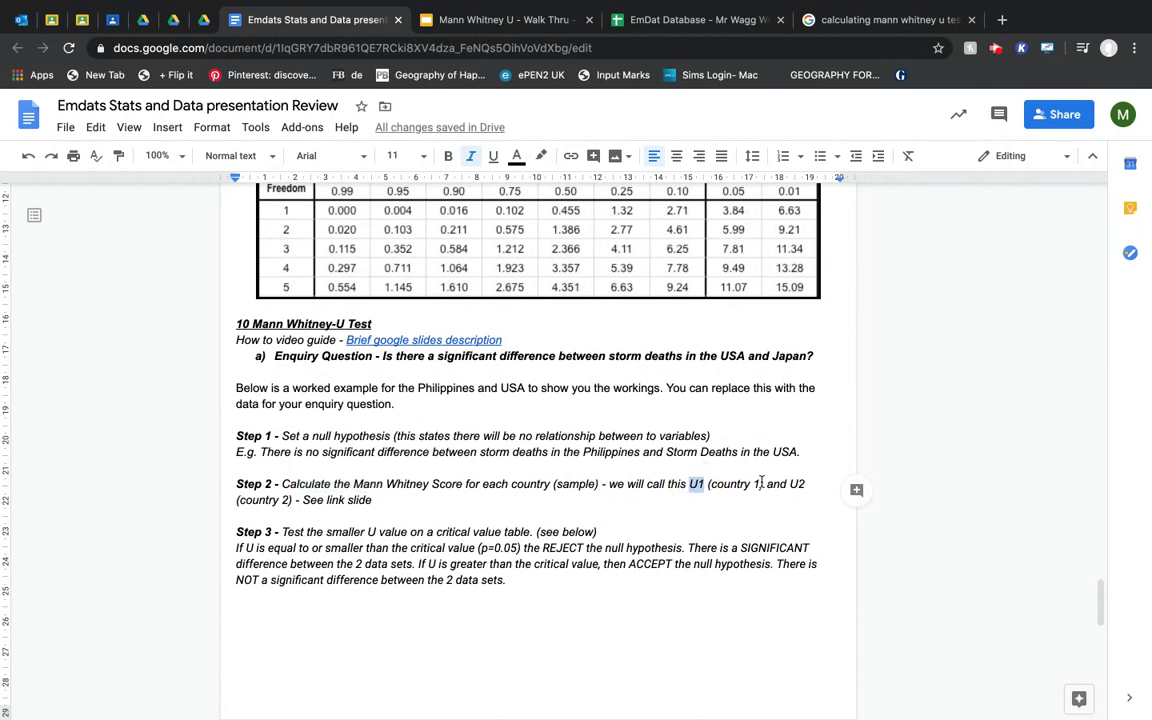
pyautogui.click(763, 484)
pyautogui.moveTo(763, 484); pyautogui.dragTo(709, 485)
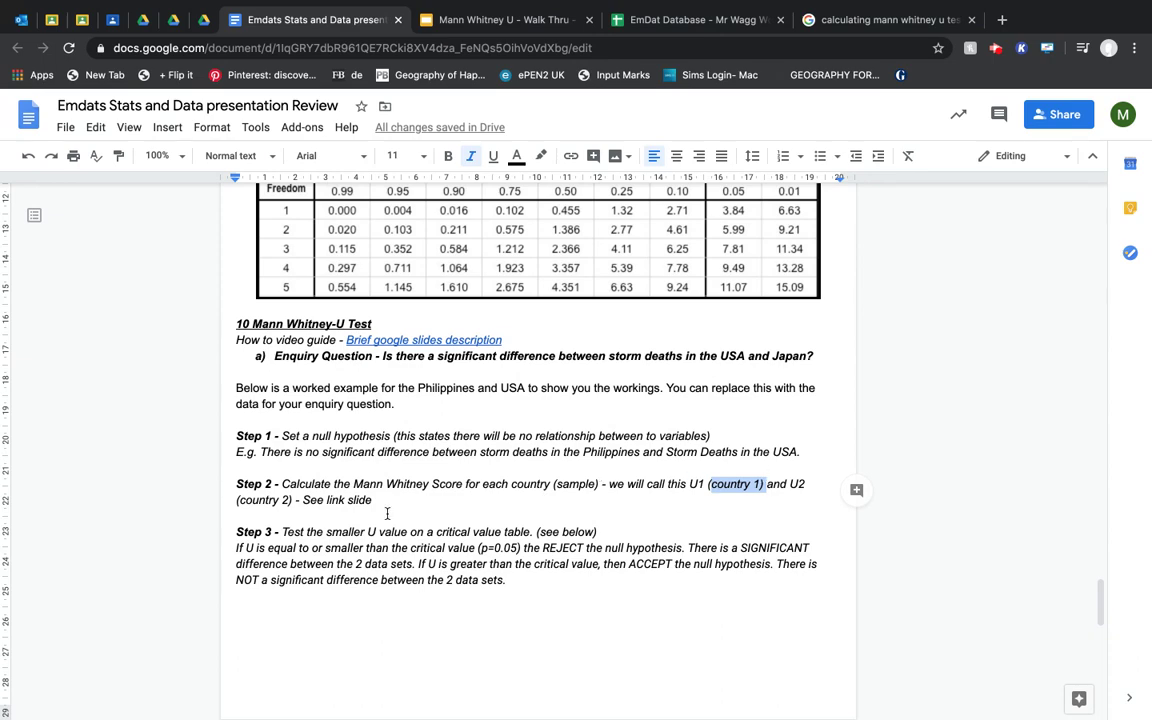
# - Examine the Step 3 rules for rejecting or accepting the null hypothesis and the critical value table below them
pyautogui.scroll(-2, 400, 567)
pyautogui.scroll(-5, 400, 567)
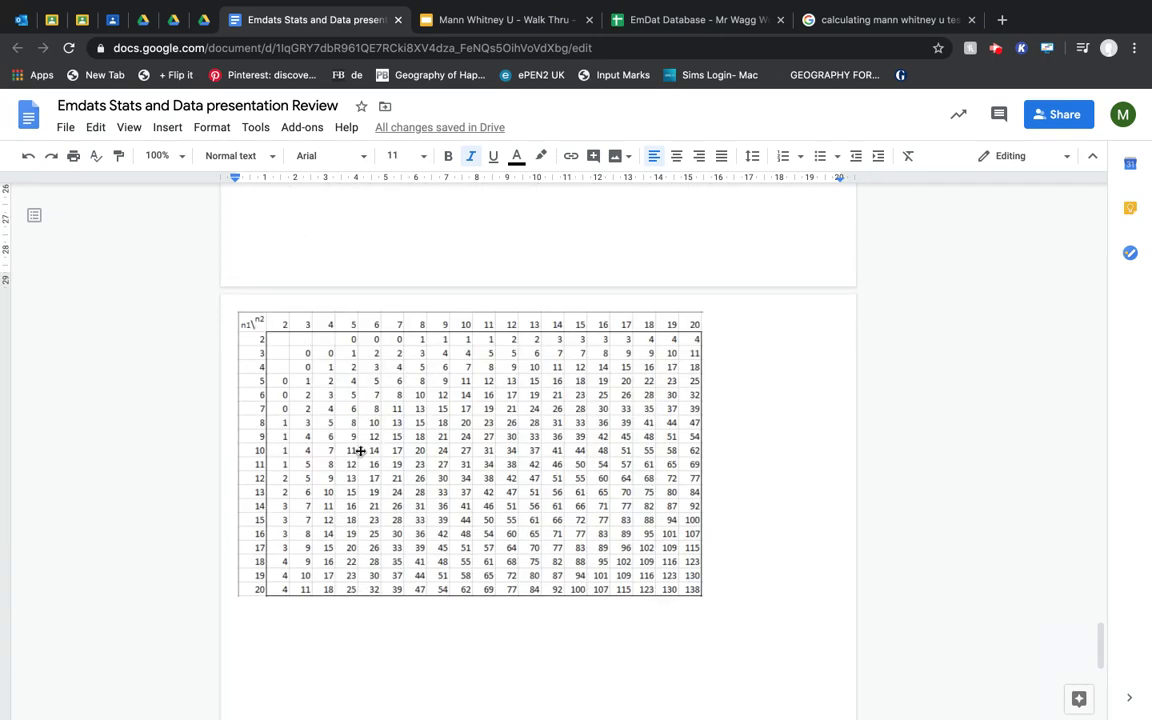
pyautogui.scroll(10, 360, 451)
pyautogui.scroll(-5, 421, 605)
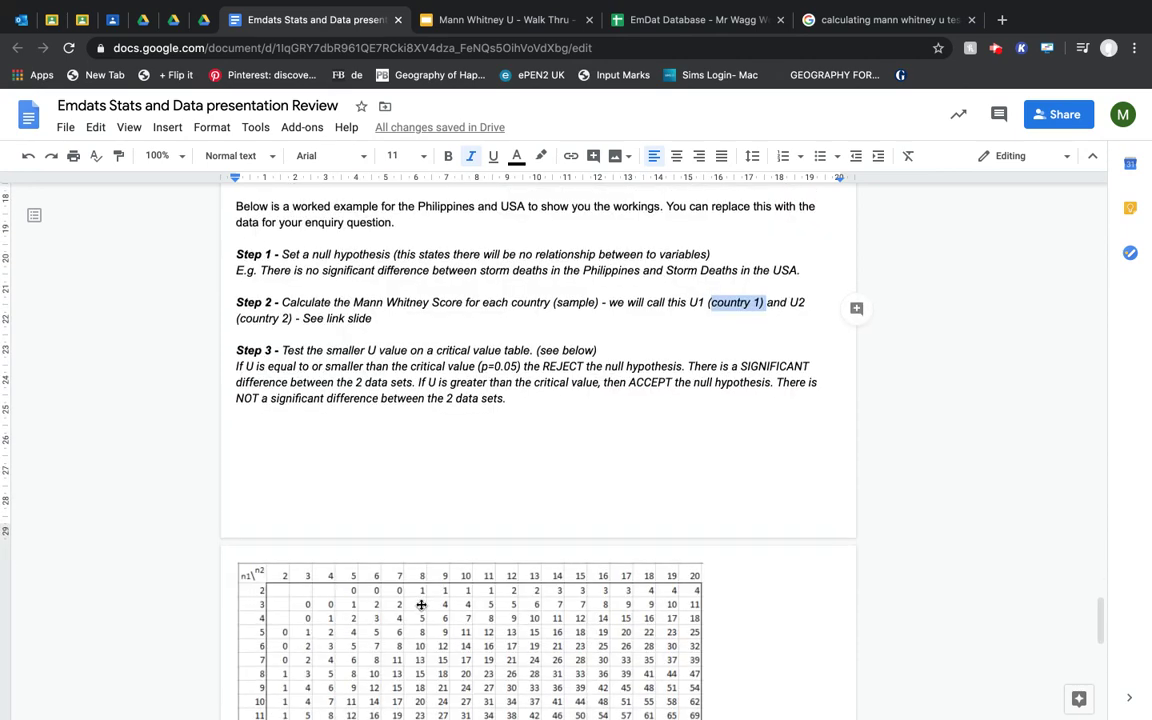
pyautogui.scroll(-1, 421, 605)
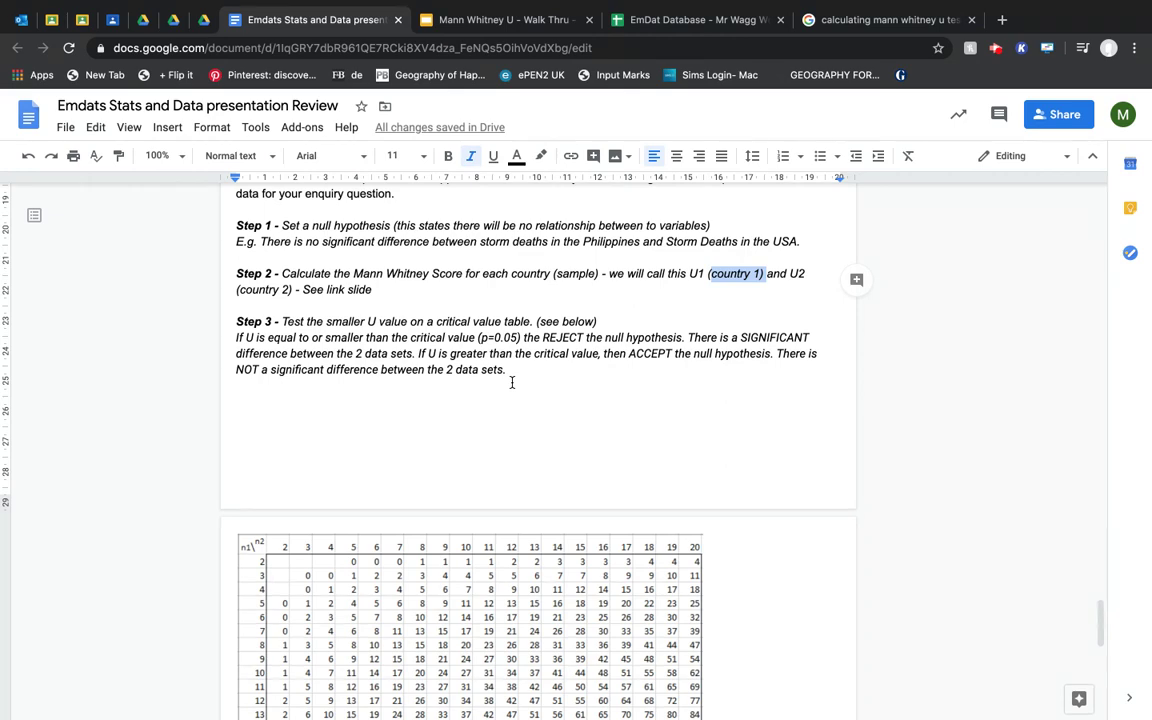
pyautogui.scroll(-3, 365, 489)
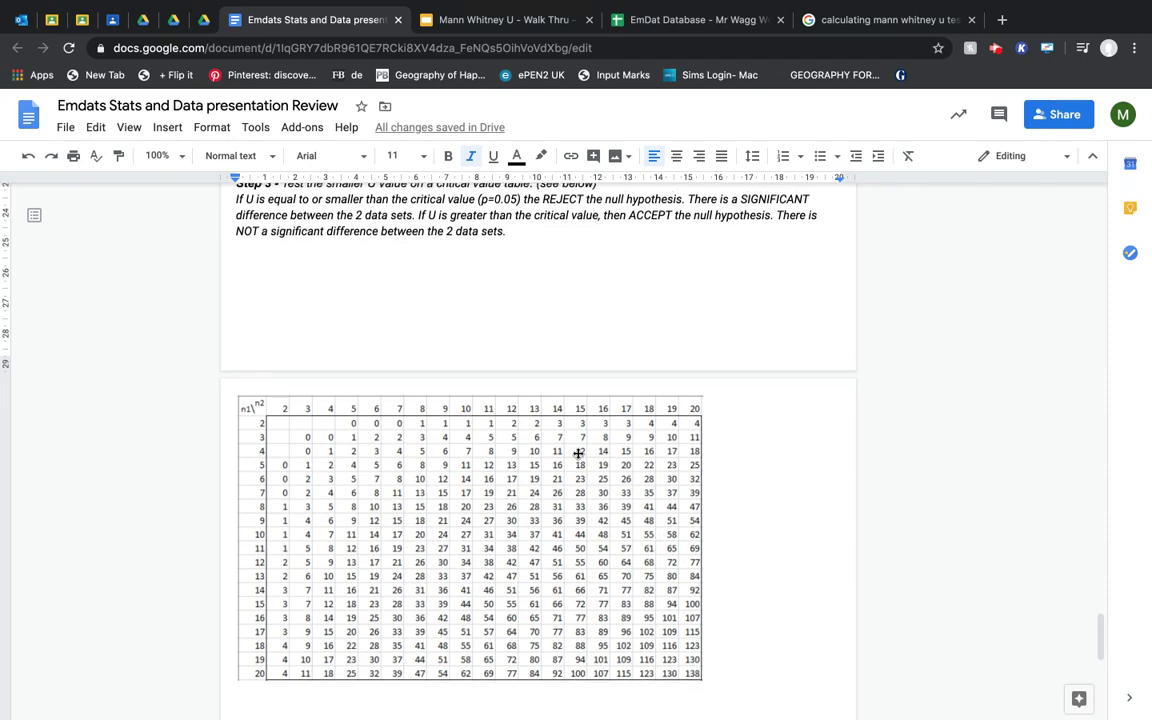
pyautogui.scroll(4, 571, 442)
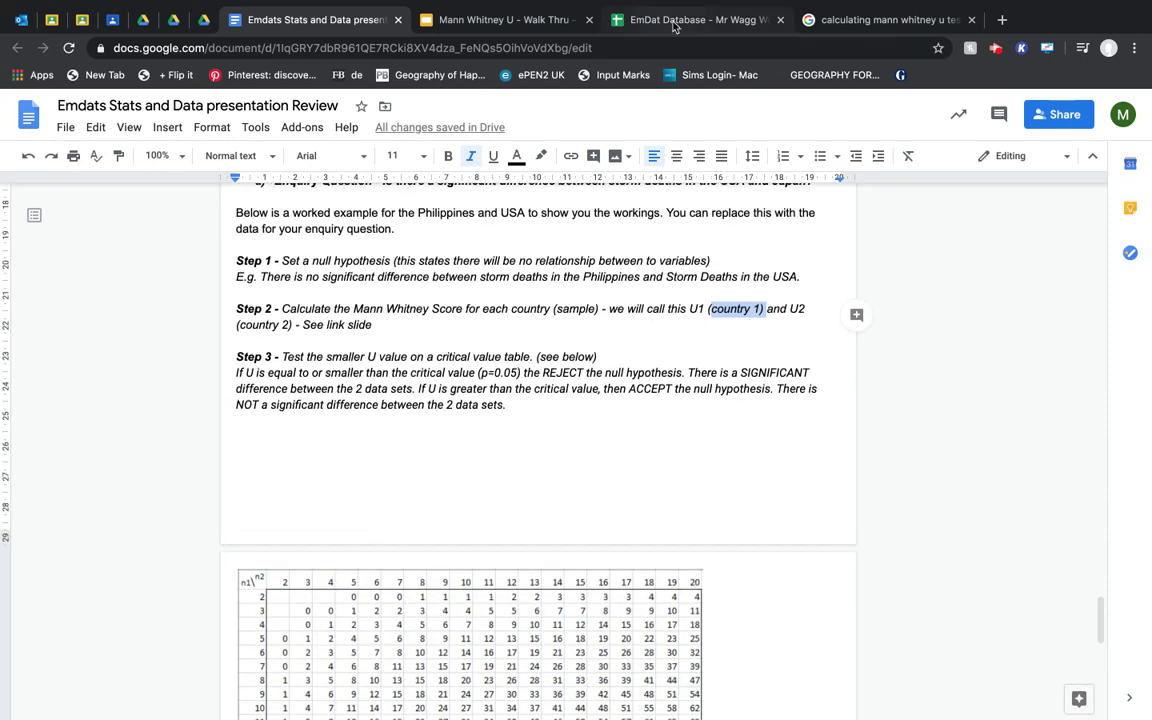
# - Look at the storm data in the EmDat Database spreadsheet and recheck the countries in the document's enquiry question
pyautogui.click(690, 20)
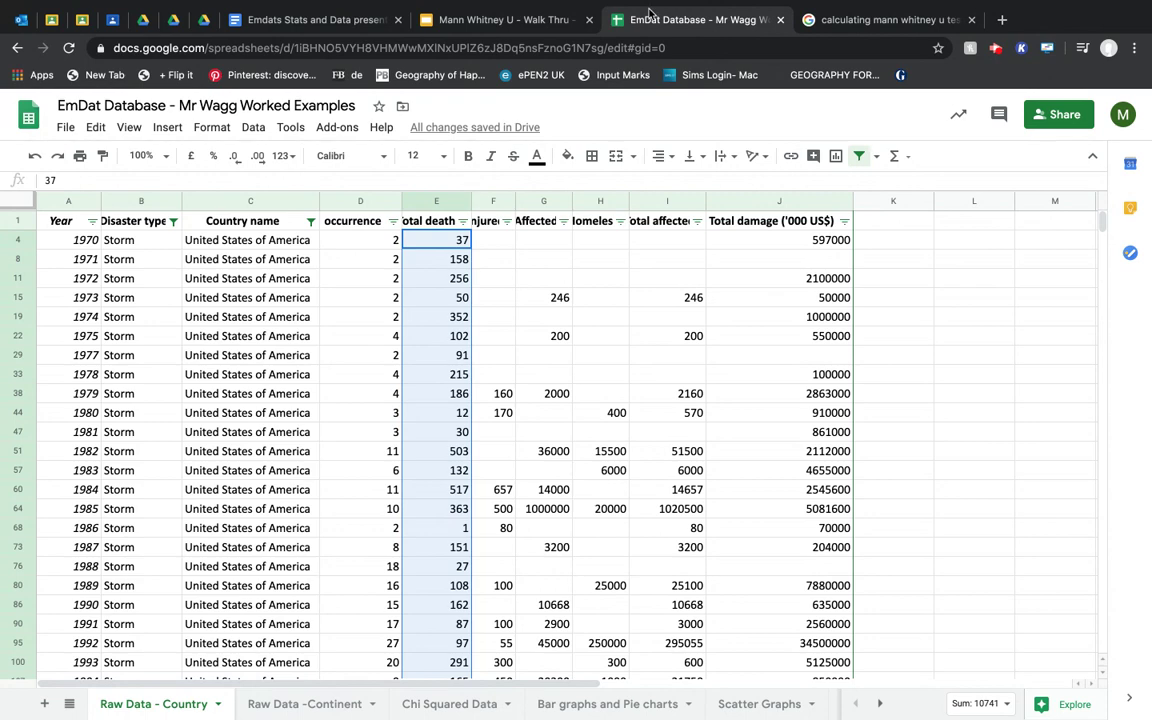
pyautogui.click(277, 20)
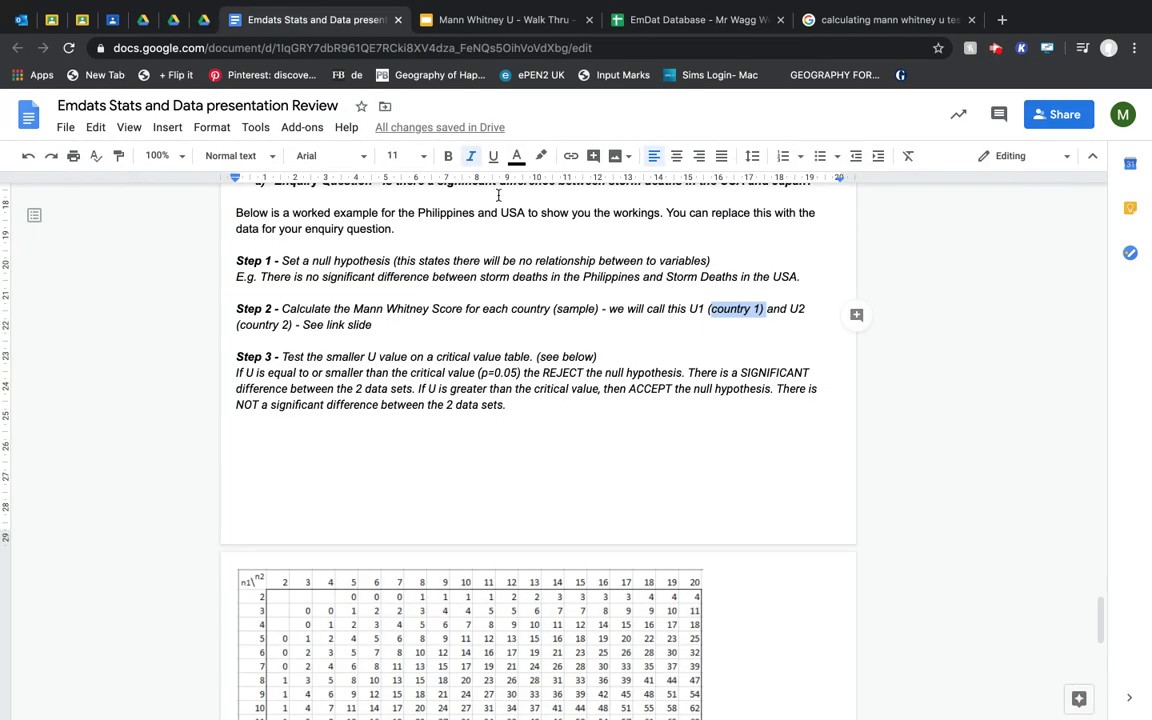
pyautogui.scroll(3, 567, 231)
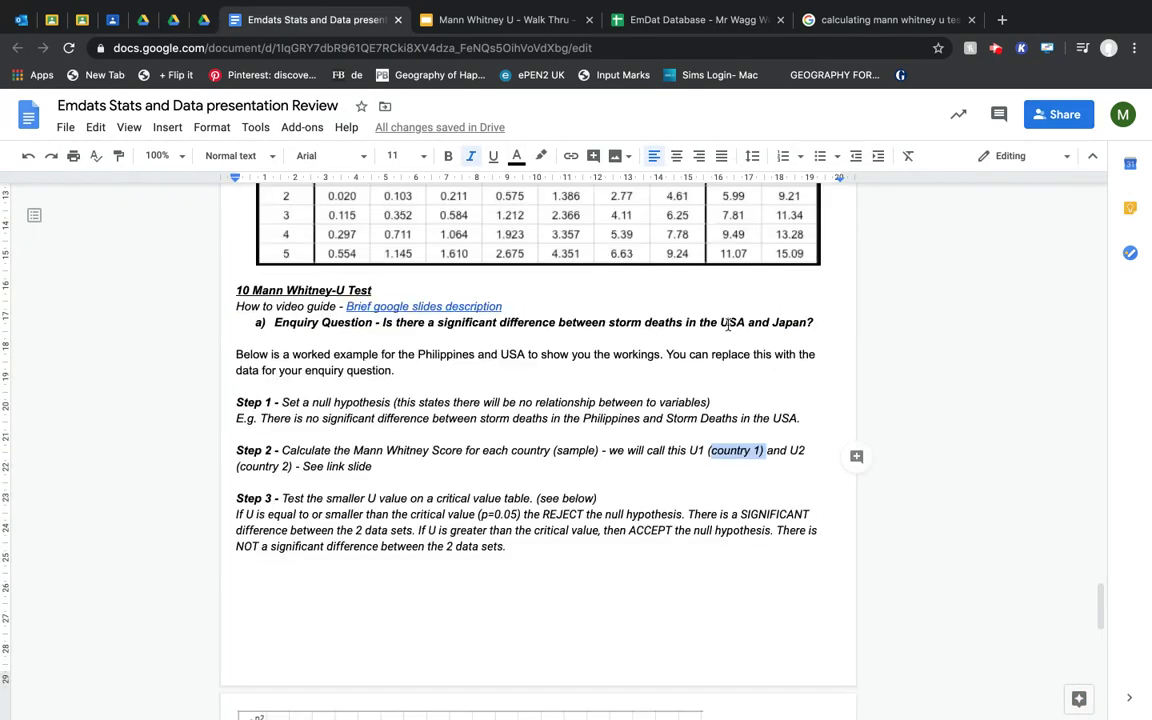
# - In the EmDat Database spreadsheet, copy the 1970–2020 USA storm total deaths from Raw Data - Country into the Mann Whitney U Test sheet from B2
pyautogui.click(701, 21)
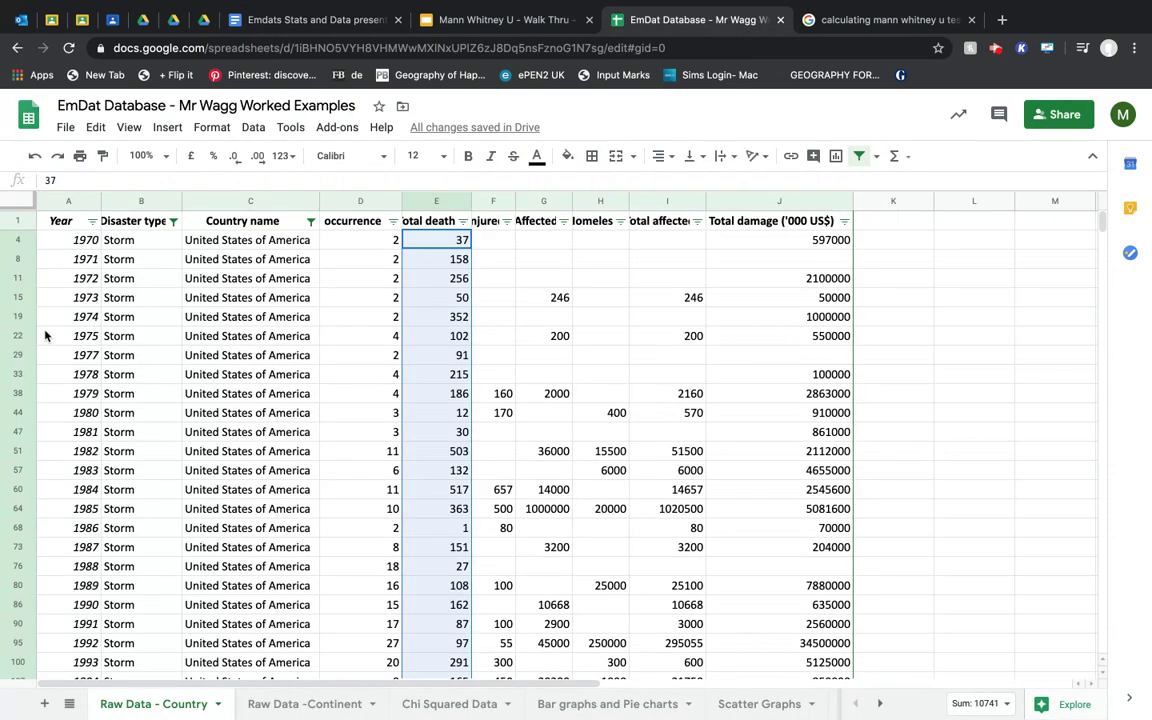
pyautogui.click(172, 221)
pyautogui.click(266, 224)
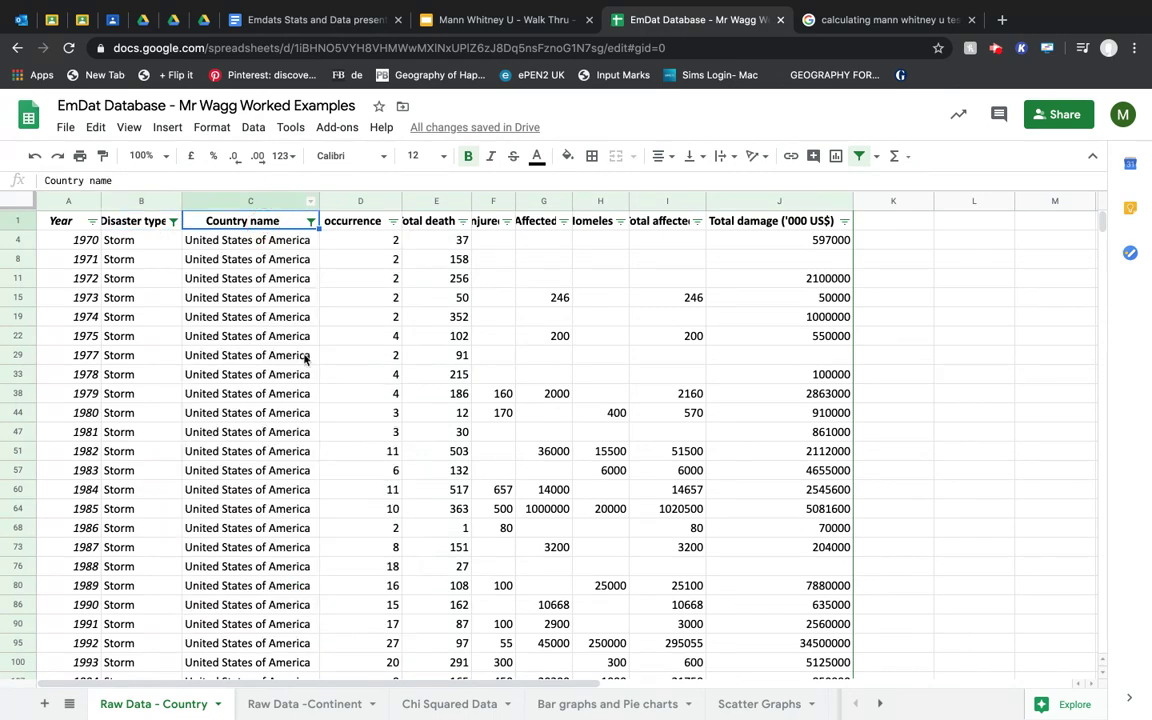
pyautogui.moveTo(437, 237); pyautogui.dragTo(437, 428)
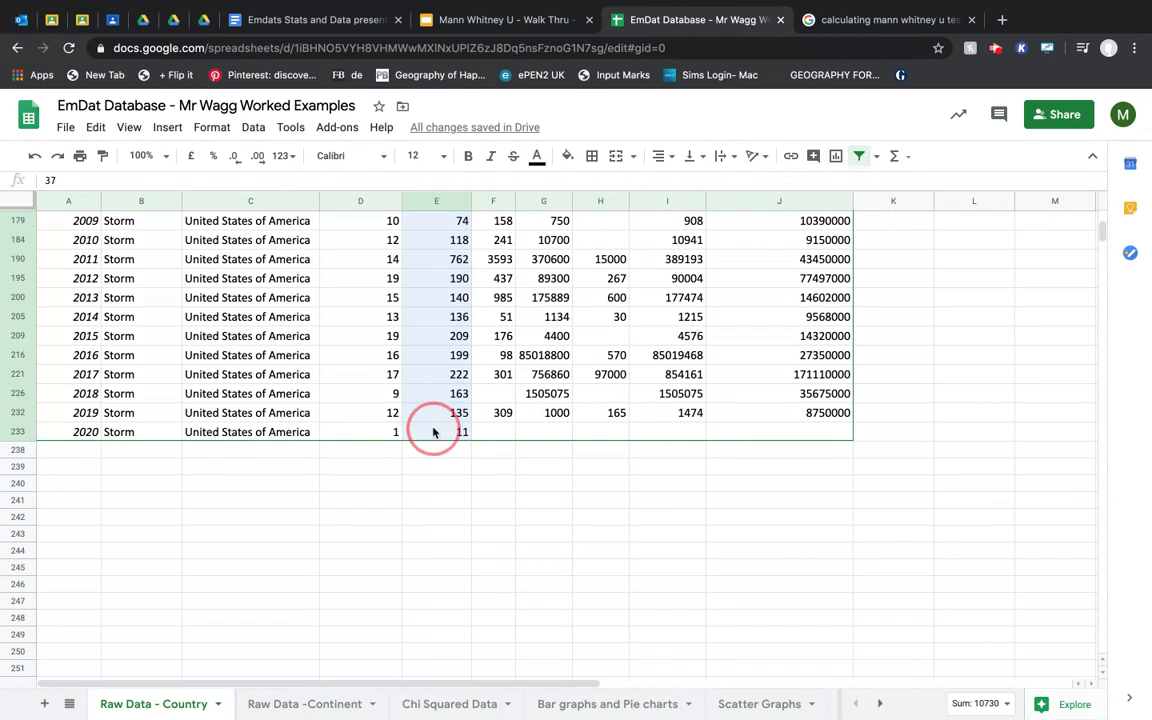
pyautogui.rightClick(440, 330)
pyautogui.click(486, 178)
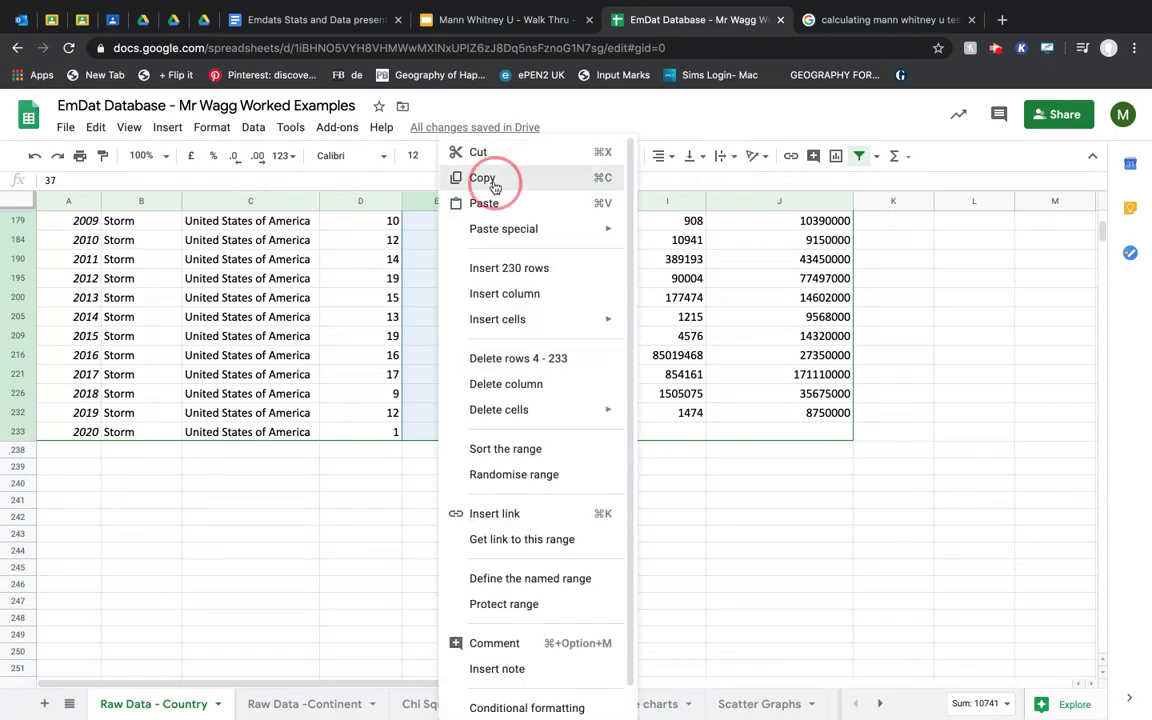
pyautogui.click(880, 703)
pyautogui.click(880, 703)
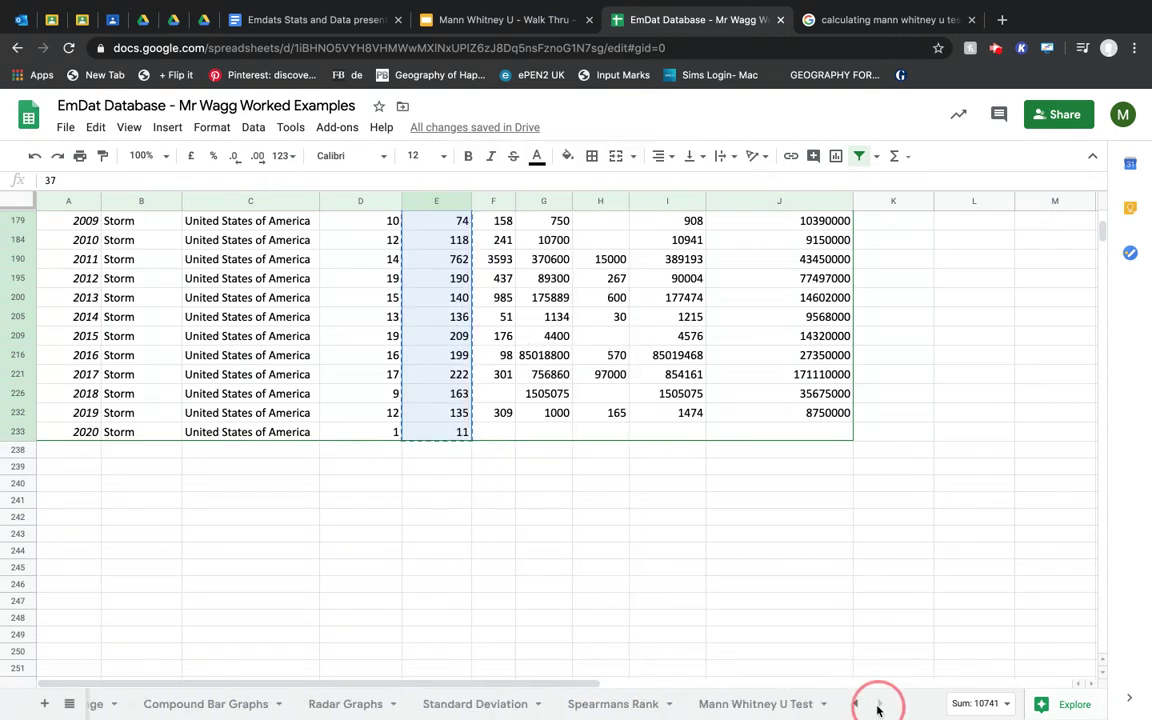
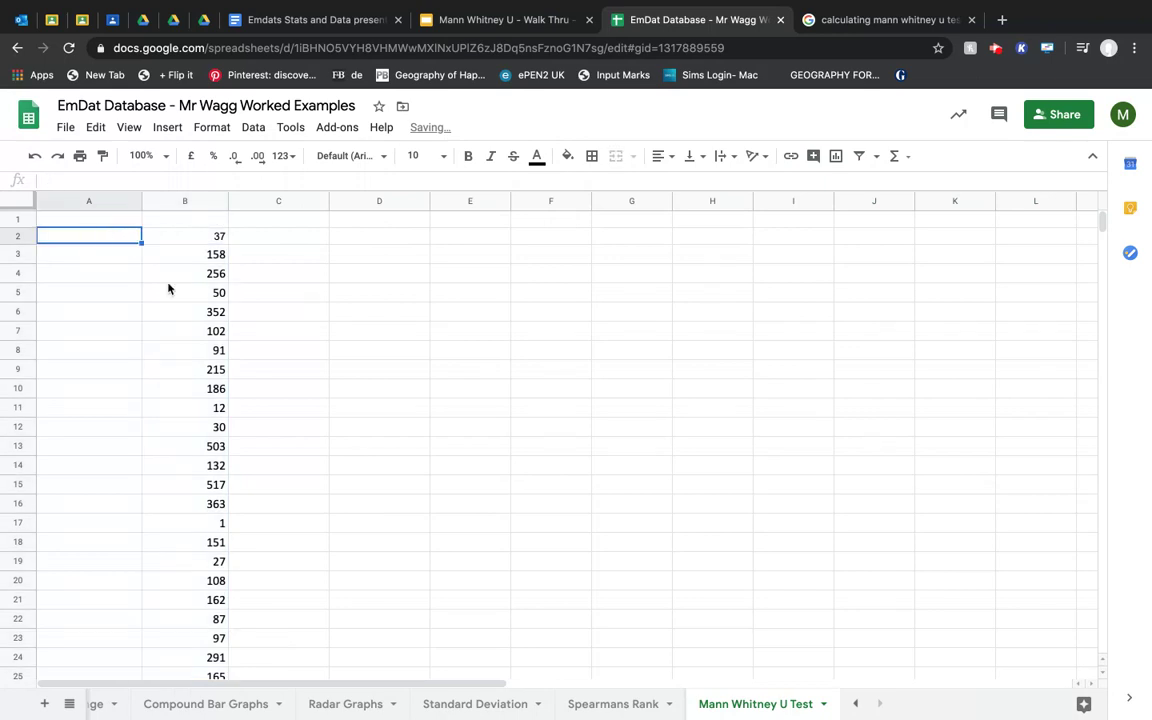
# - Label the copied deaths data "Storm Deaths (USA)" in cell A2
pyautogui.write('Storm ')
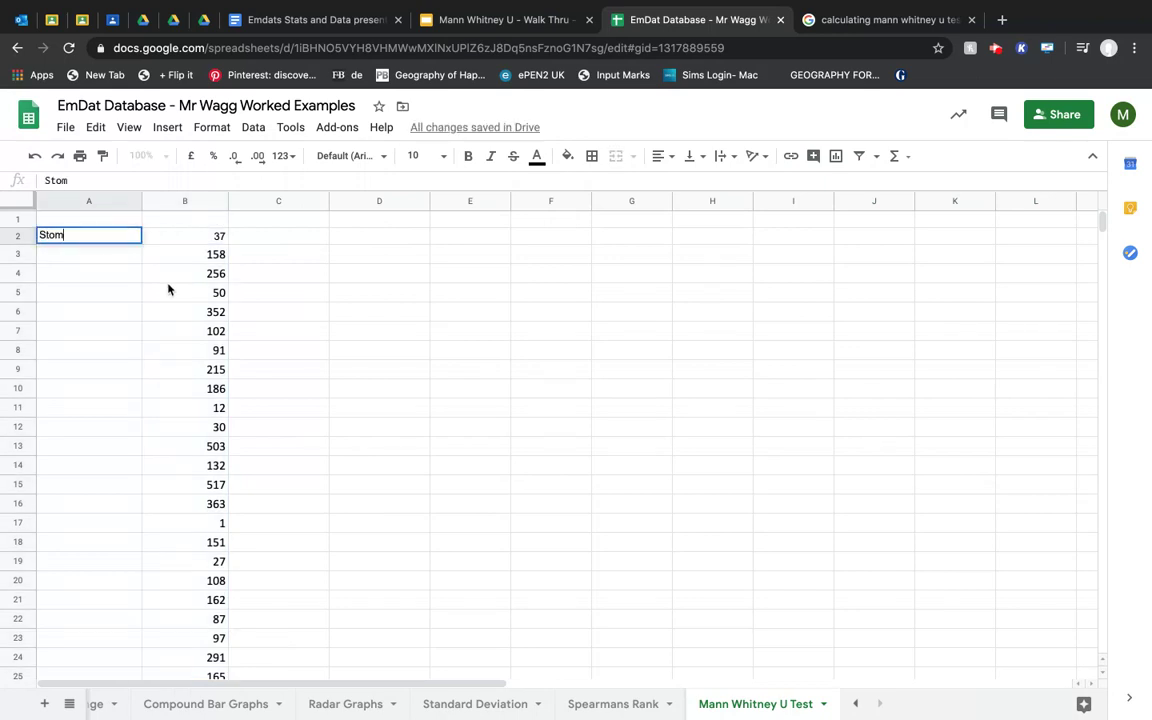
pyautogui.write('Deaths ')
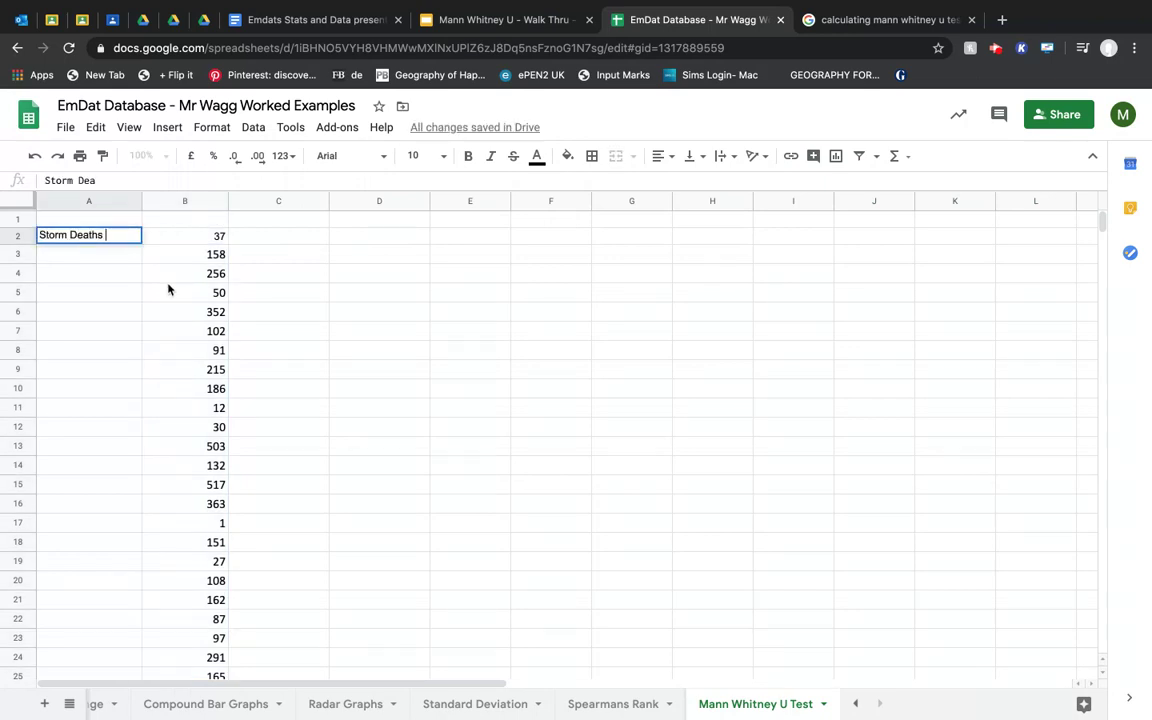
pyautogui.write('USA)')
pyautogui.hotkey('ctrl', 'Return')
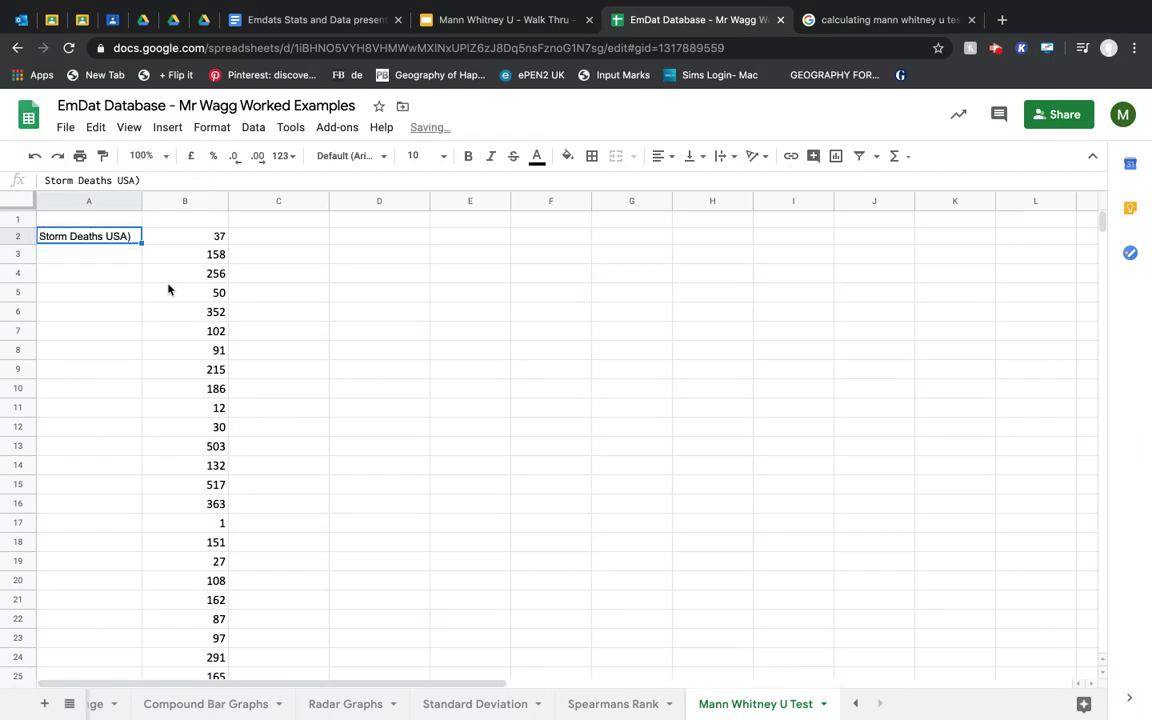
pyautogui.click(117, 180)
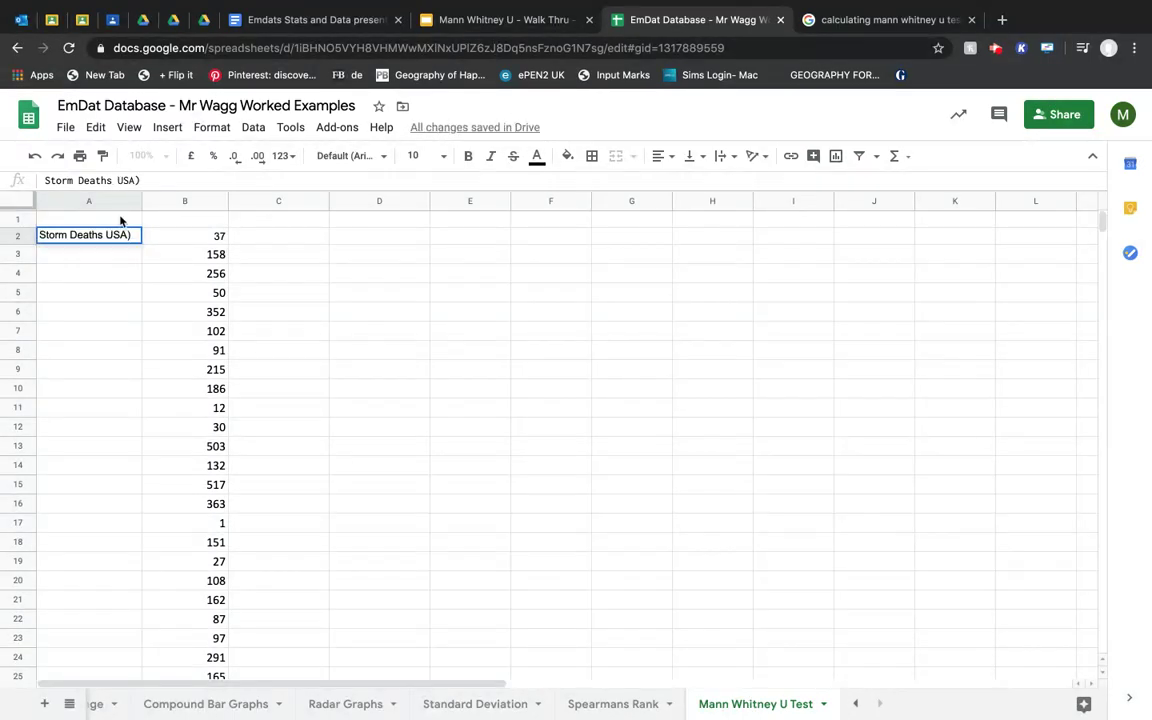
pyautogui.write('(')
# - Fill the USA label and deaths data, A2 to B51, with light orange
pyautogui.moveTo(200, 238); pyautogui.dragTo(104, 587)
pyautogui.scroll(10, 214, 428)
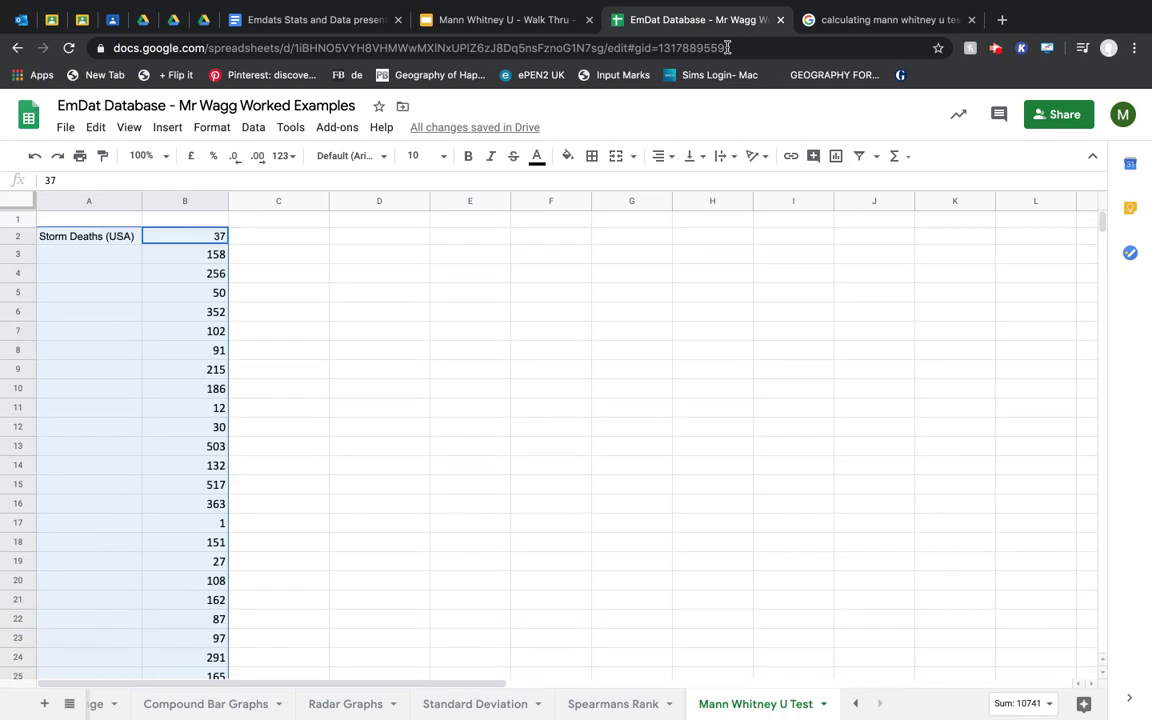
pyautogui.click(567, 156)
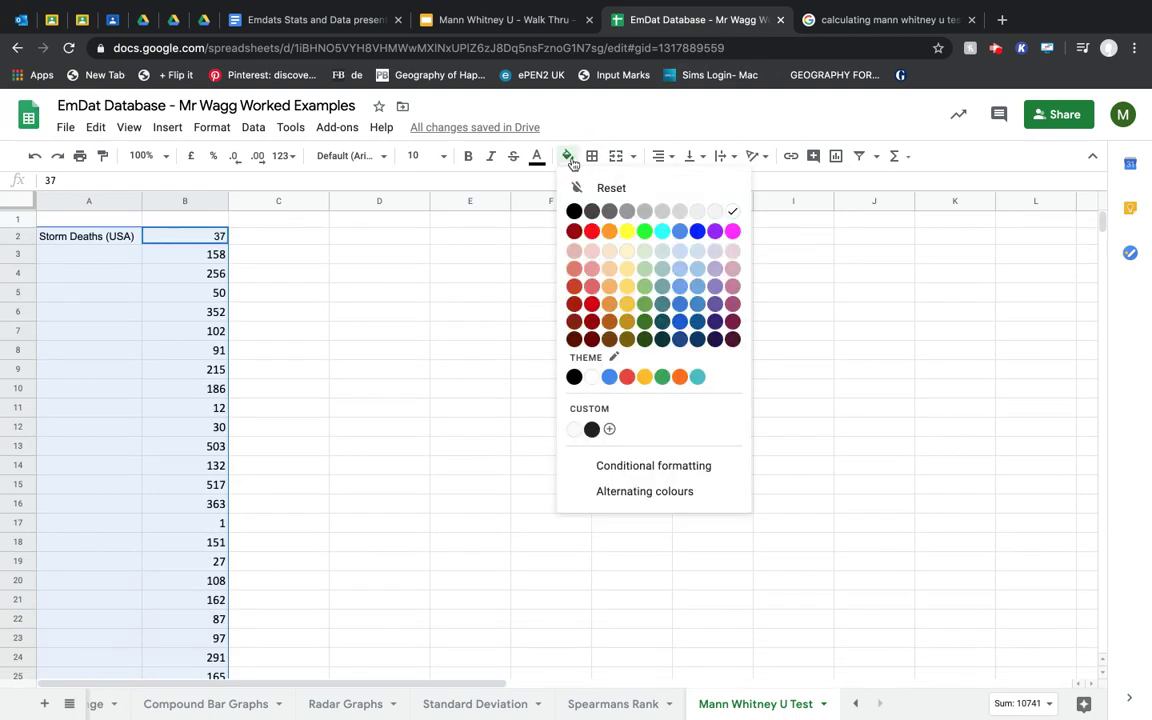
pyautogui.click(611, 251)
pyautogui.click(309, 259)
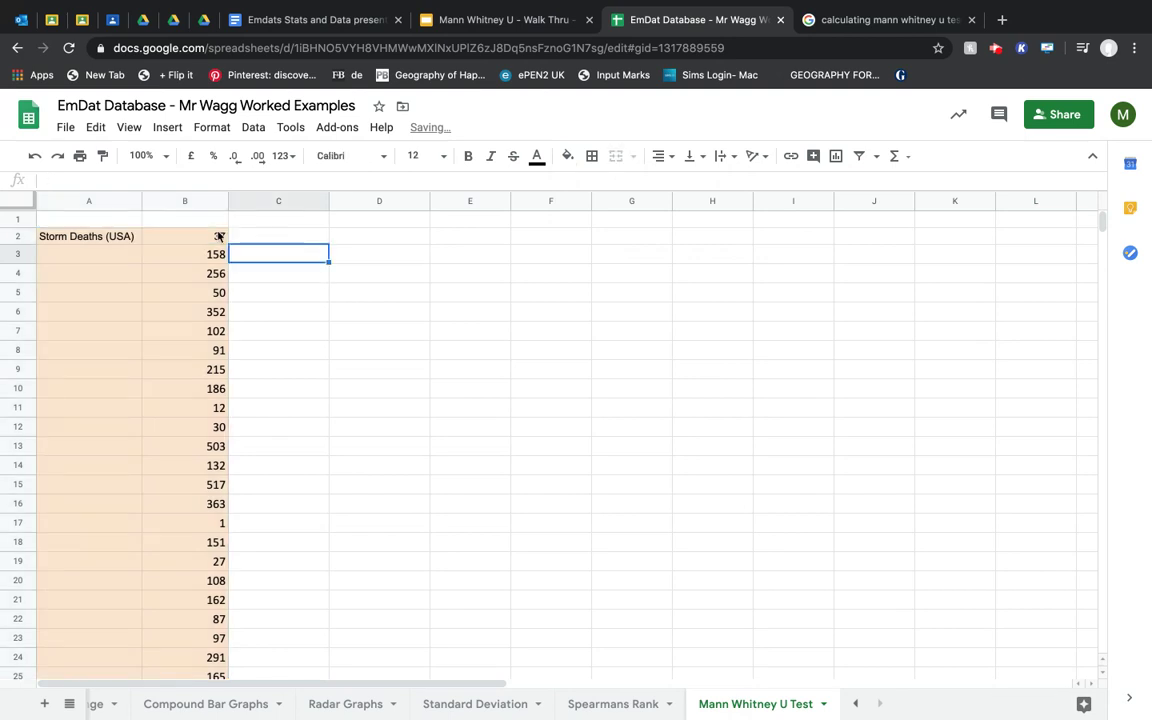
# - Enter the label "Storm Deaths (Phi)" in cell A52, directly below the USA data
pyautogui.scroll(-15, 140, 400)
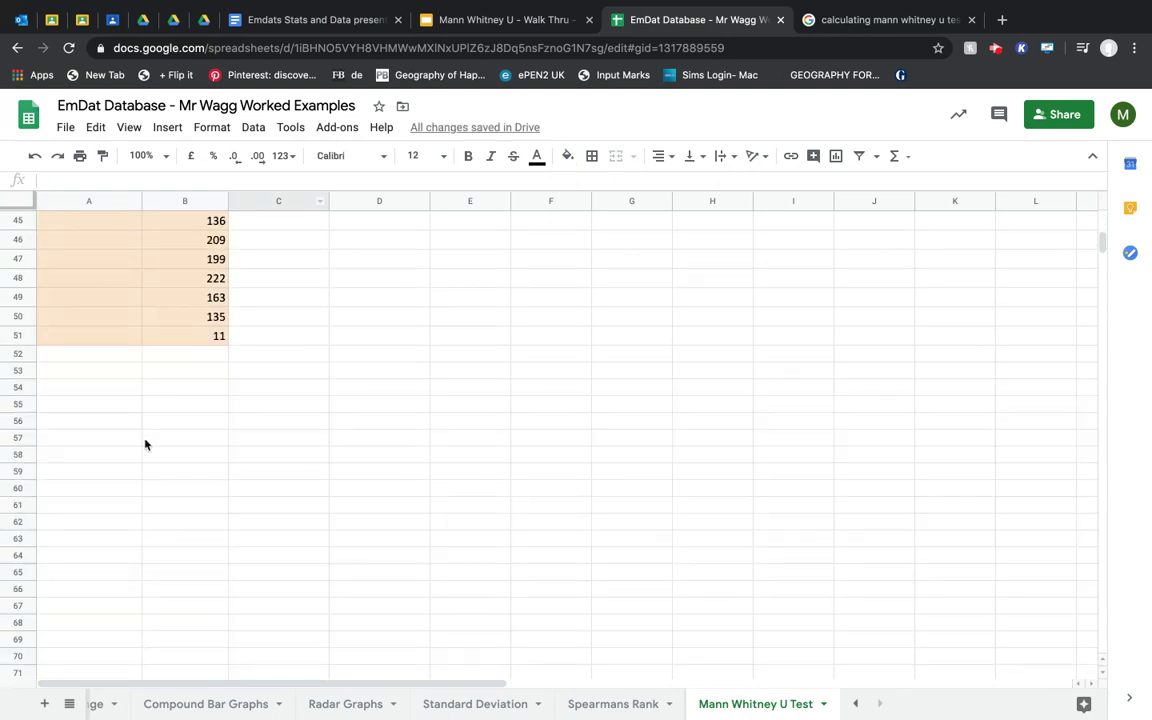
pyautogui.click(84, 354)
pyautogui.write('St')
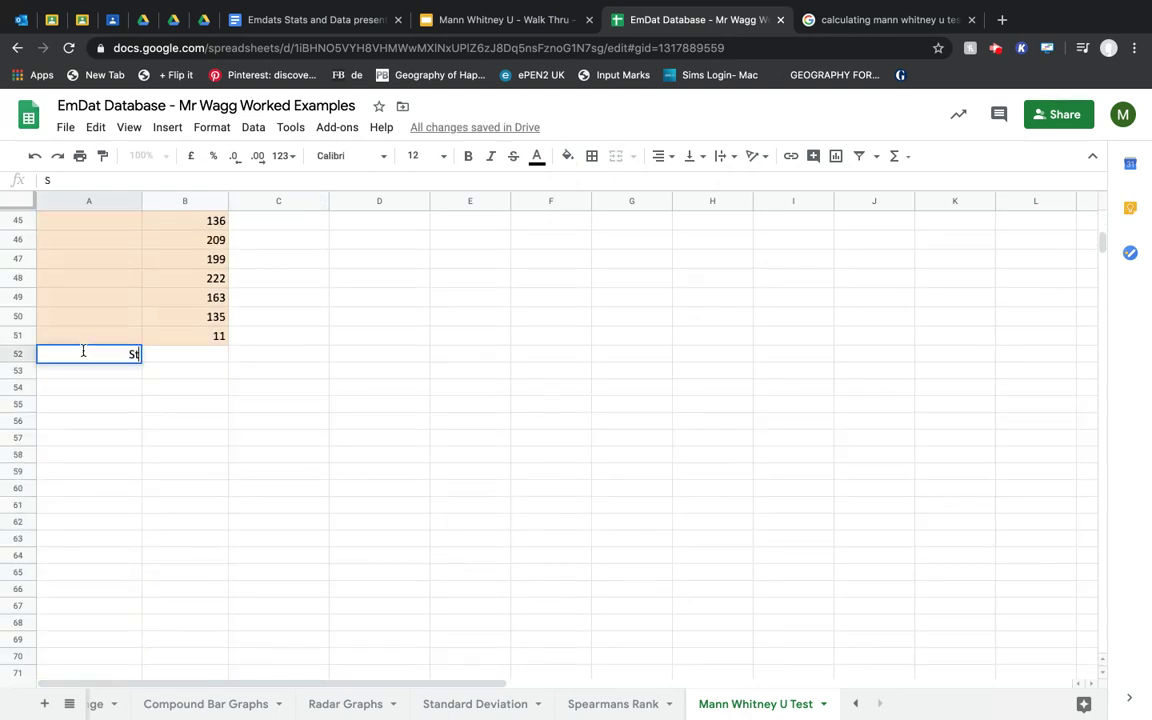
pyautogui.write('orm Deaths (P')
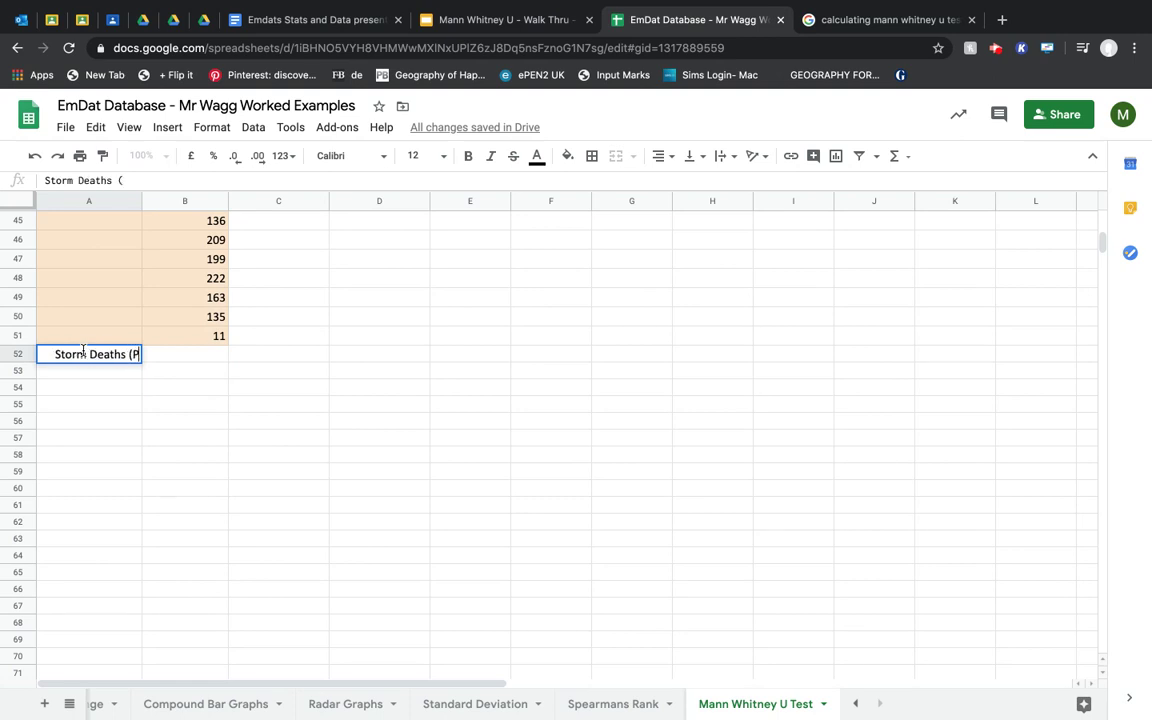
pyautogui.write('hi)')
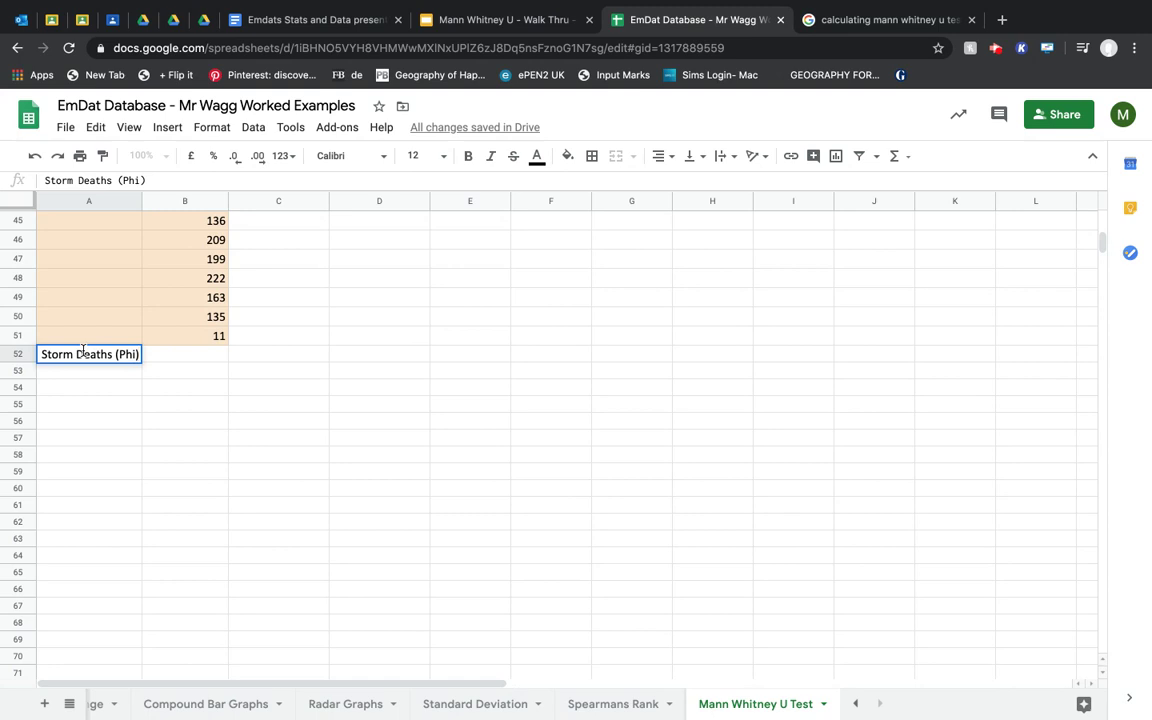
pyautogui.click(178, 358)
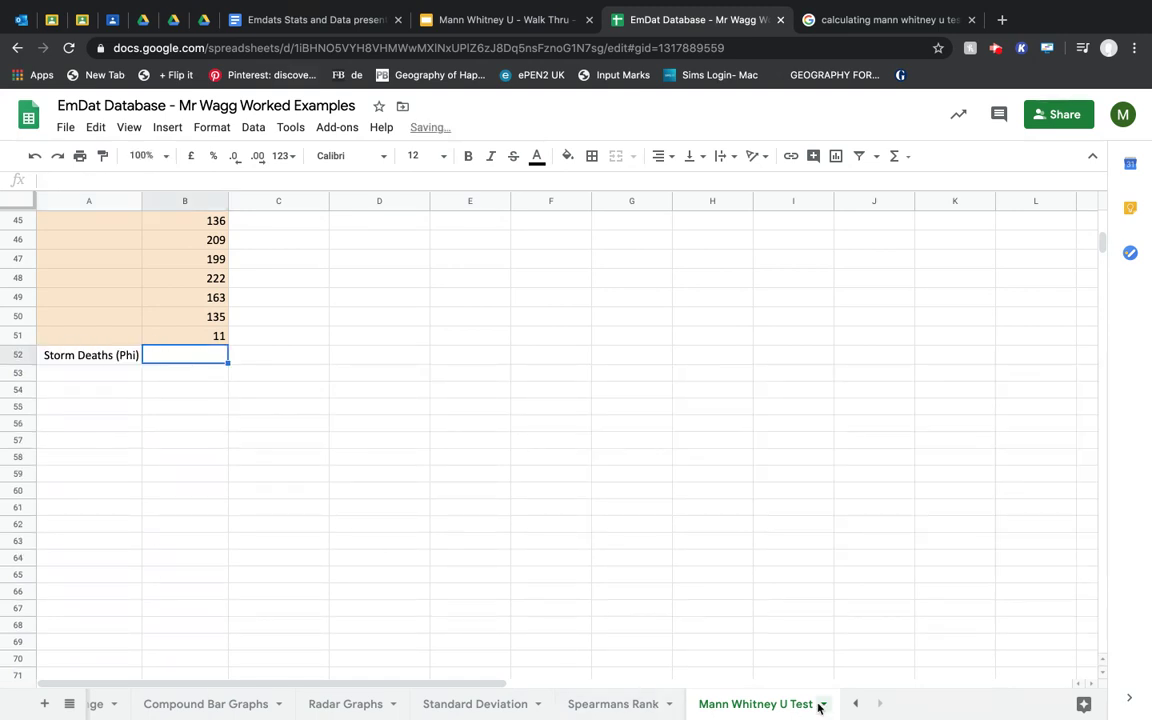
# - Filter the Raw Data - Country sheet's Country name column to show only the Philippines instead of the United States of America
pyautogui.click(856, 705)
pyautogui.click(856, 705)
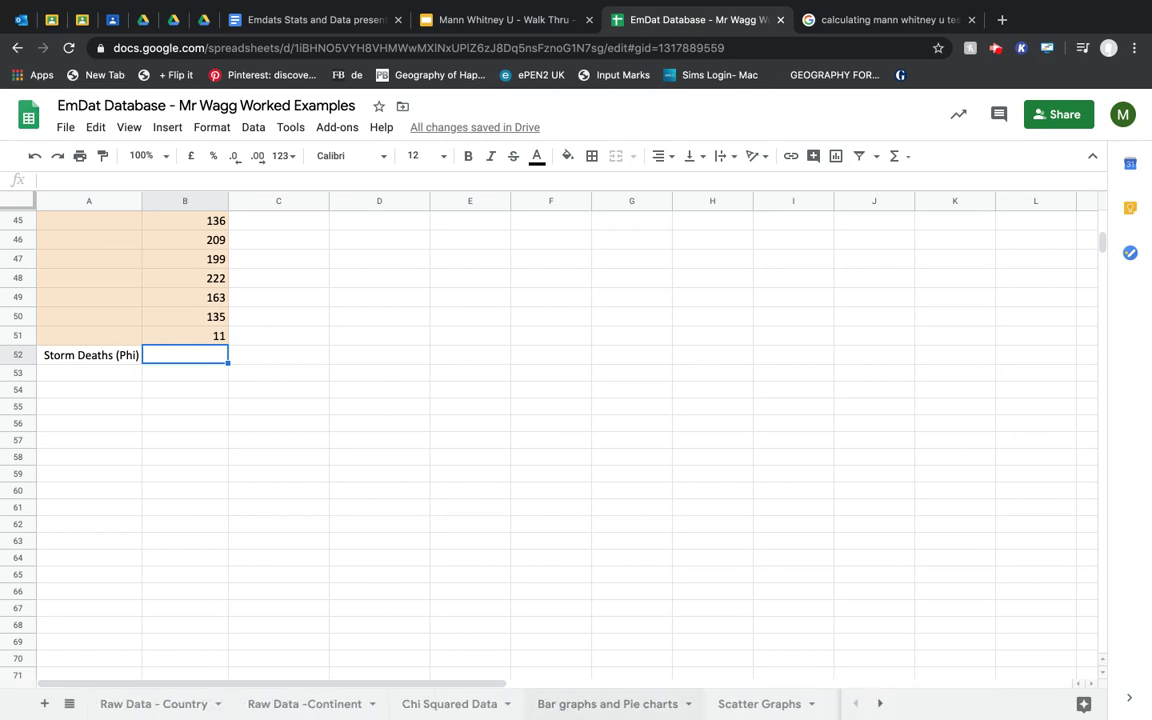
pyautogui.click(193, 703)
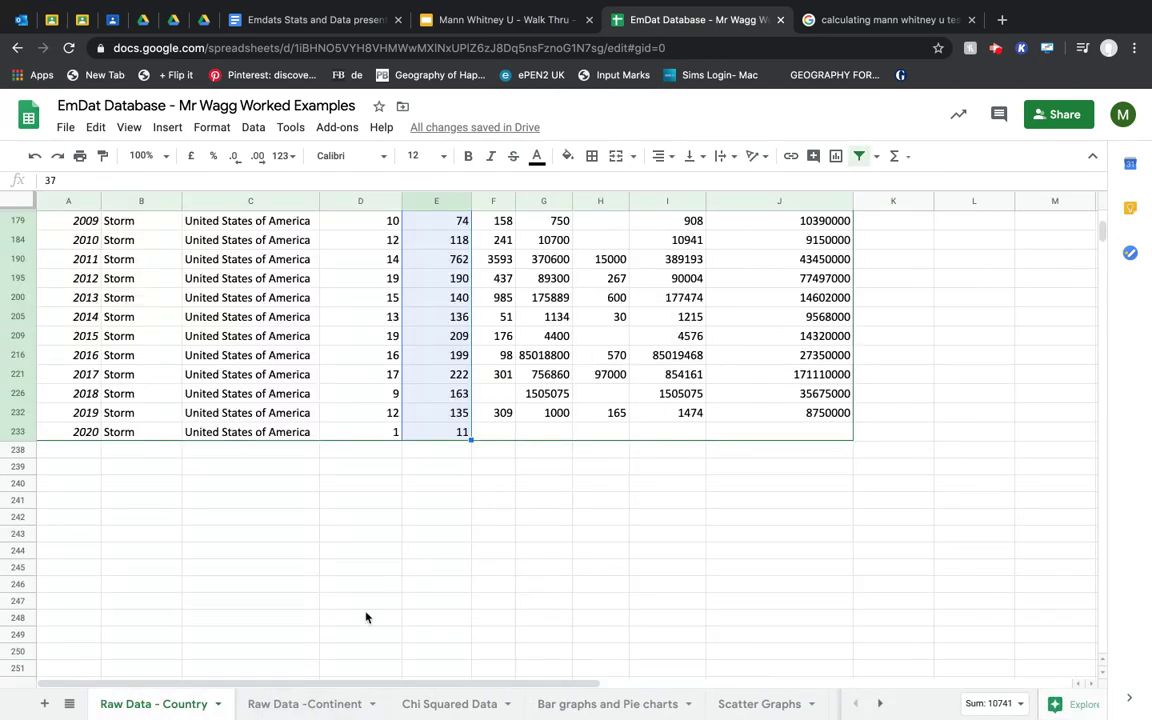
pyautogui.scroll(3, 385, 577)
pyautogui.scroll(15, 385, 577)
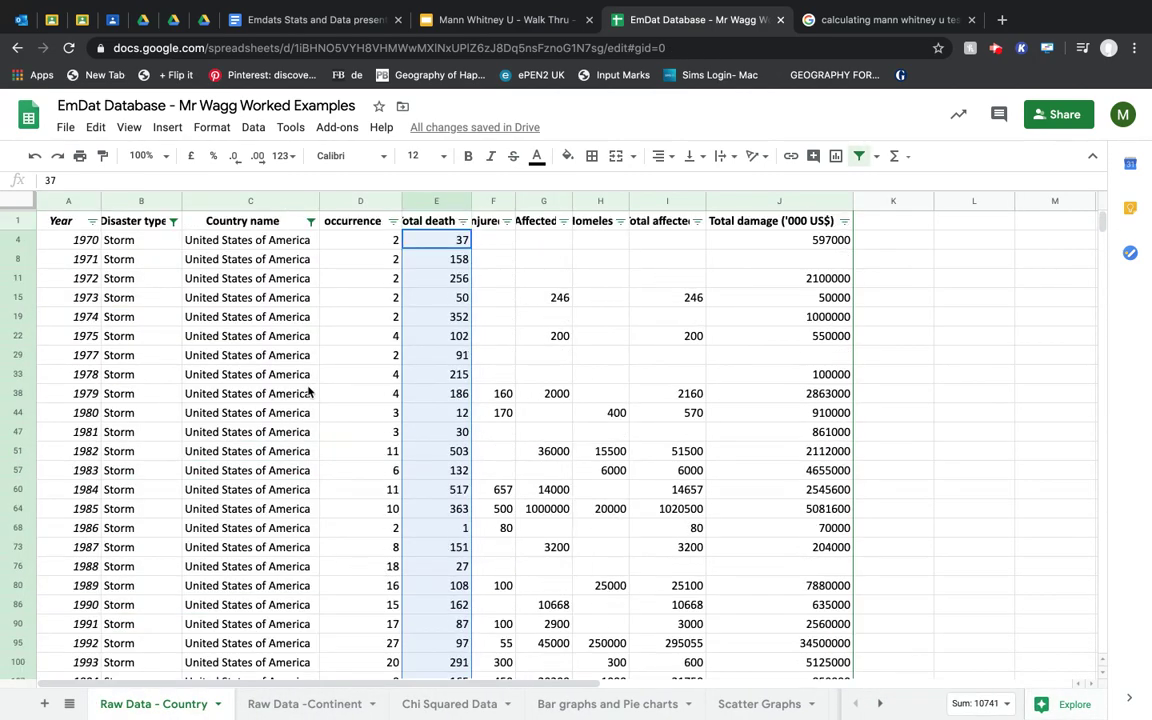
pyautogui.click(311, 222)
pyautogui.scroll(-1, 167, 550)
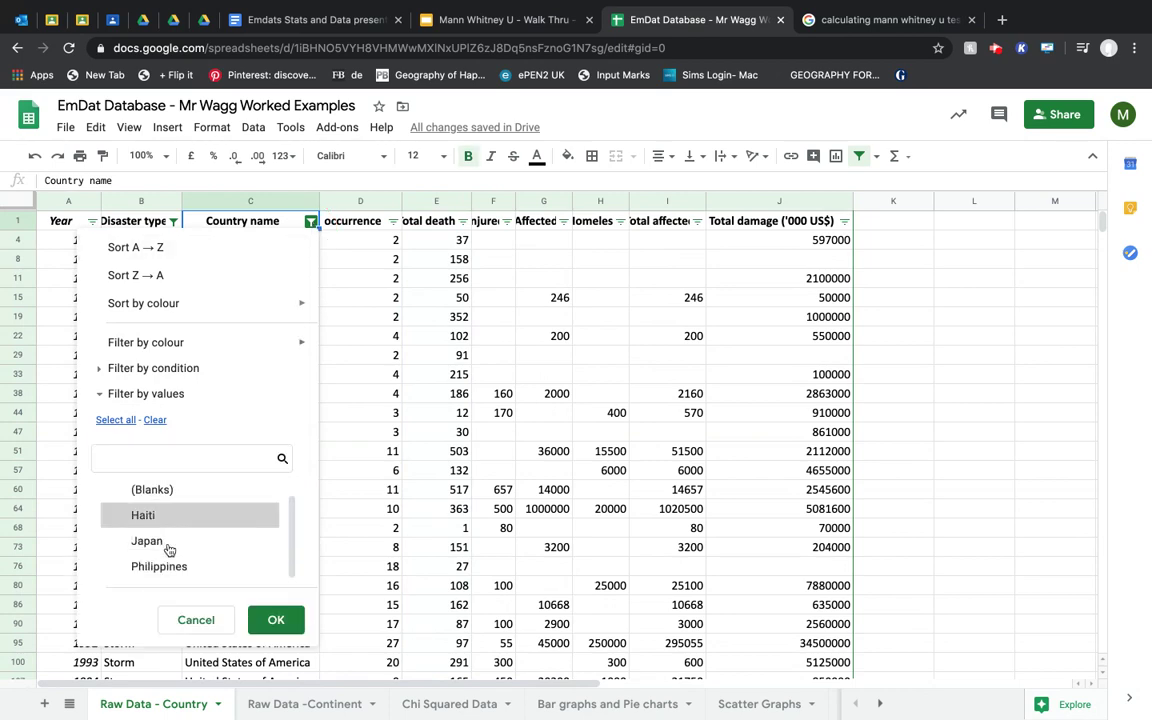
pyautogui.scroll(1, 110, 500)
pyautogui.scroll(-2, 110, 527)
pyautogui.click(158, 566)
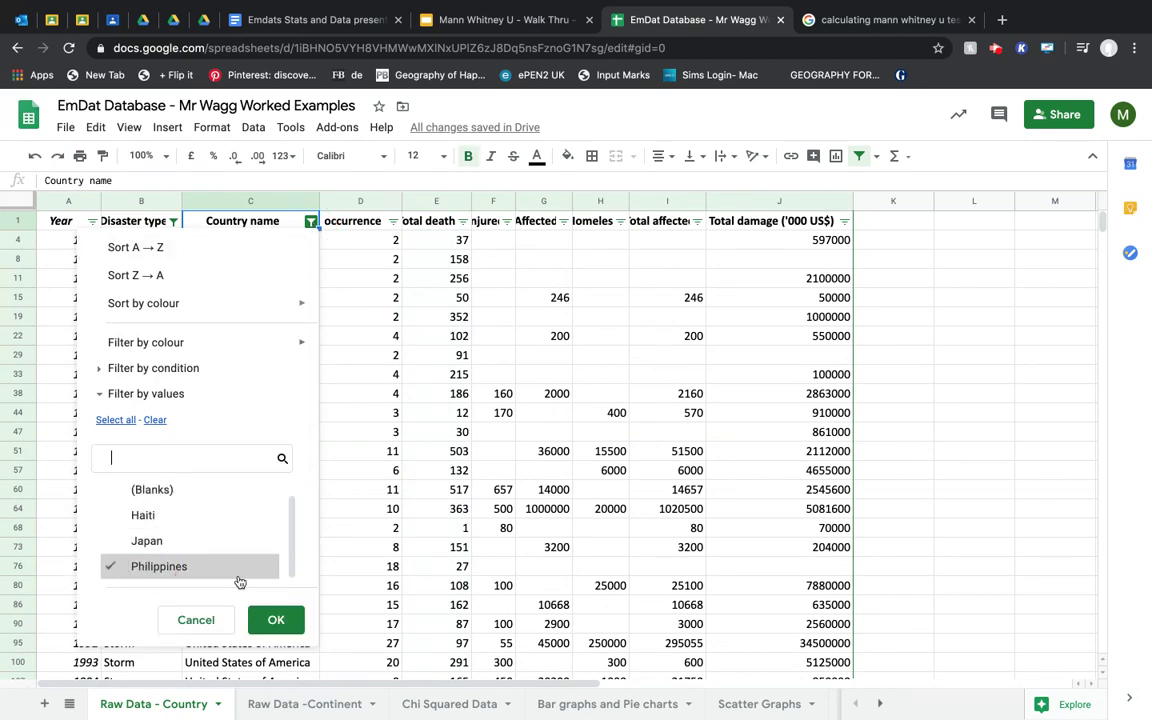
pyautogui.click(276, 620)
# - Copy the filtered Philippines storm total deaths, through 2019, into the Mann Whitney U Test sheet from cell B52
pyautogui.click(436, 225)
pyautogui.moveTo(441, 273); pyautogui.dragTo(422, 535)
pyautogui.scroll(10, 419, 321)
pyautogui.moveTo(447, 248); pyautogui.dragTo(435, 584)
pyautogui.hotkey('ctrl', 'c')
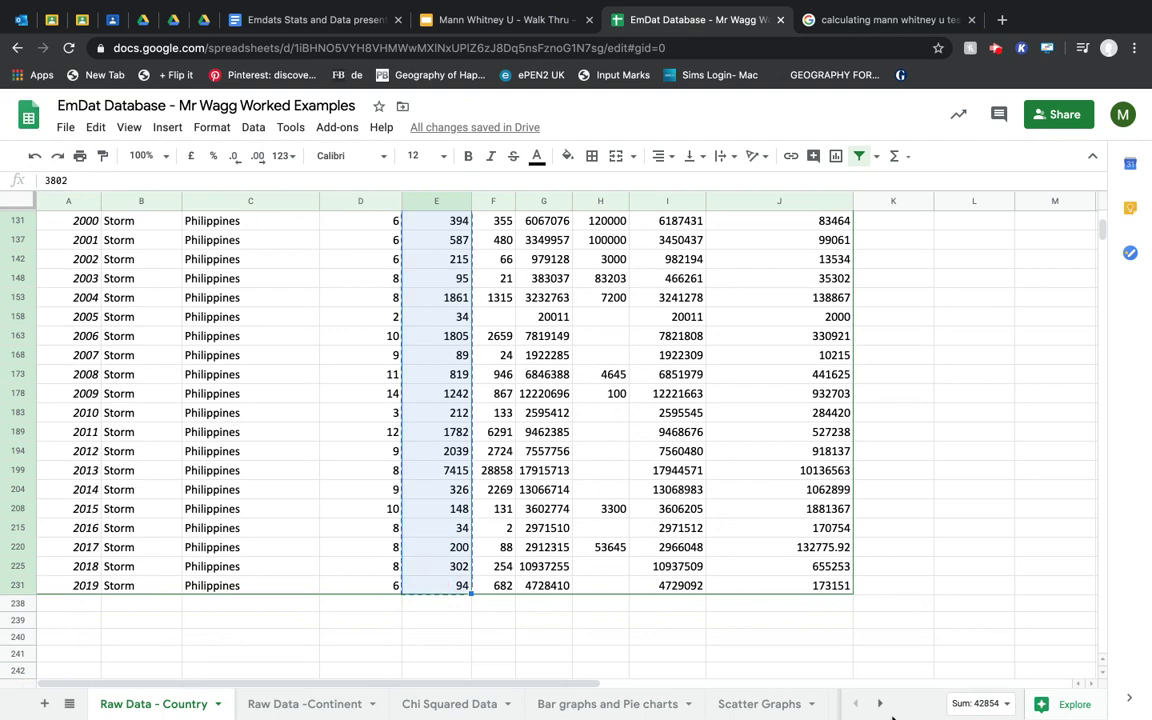
pyautogui.click(879, 703)
pyautogui.click(879, 703)
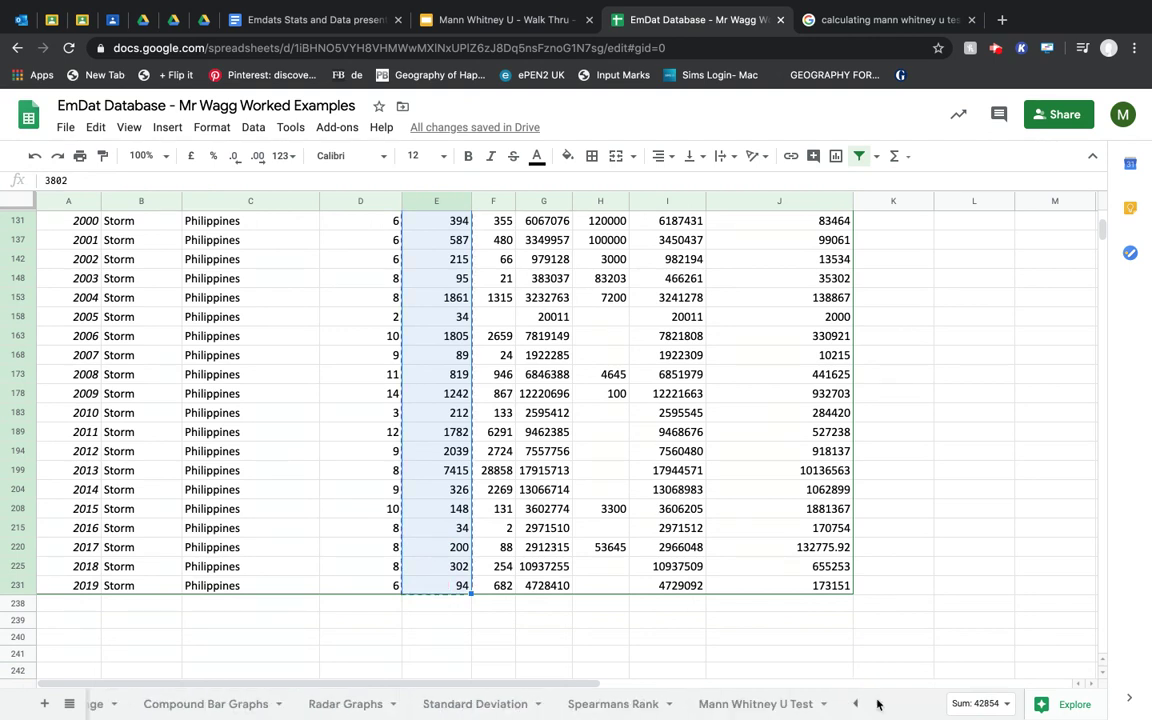
pyautogui.click(791, 712)
pyautogui.click(180, 357)
pyautogui.hotkey('ctrl', 'v')
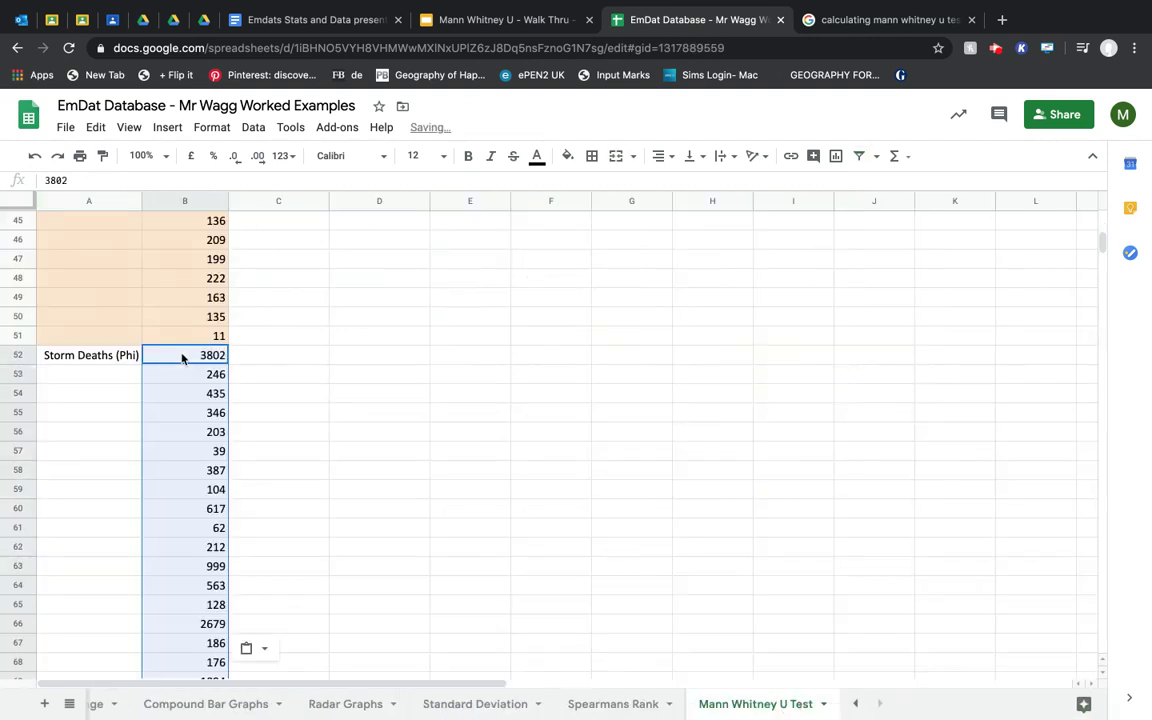
# - Fill the Philippines label and deaths data, A52 to B101, with light green
pyautogui.moveTo(117, 360); pyautogui.dragTo(200, 532)
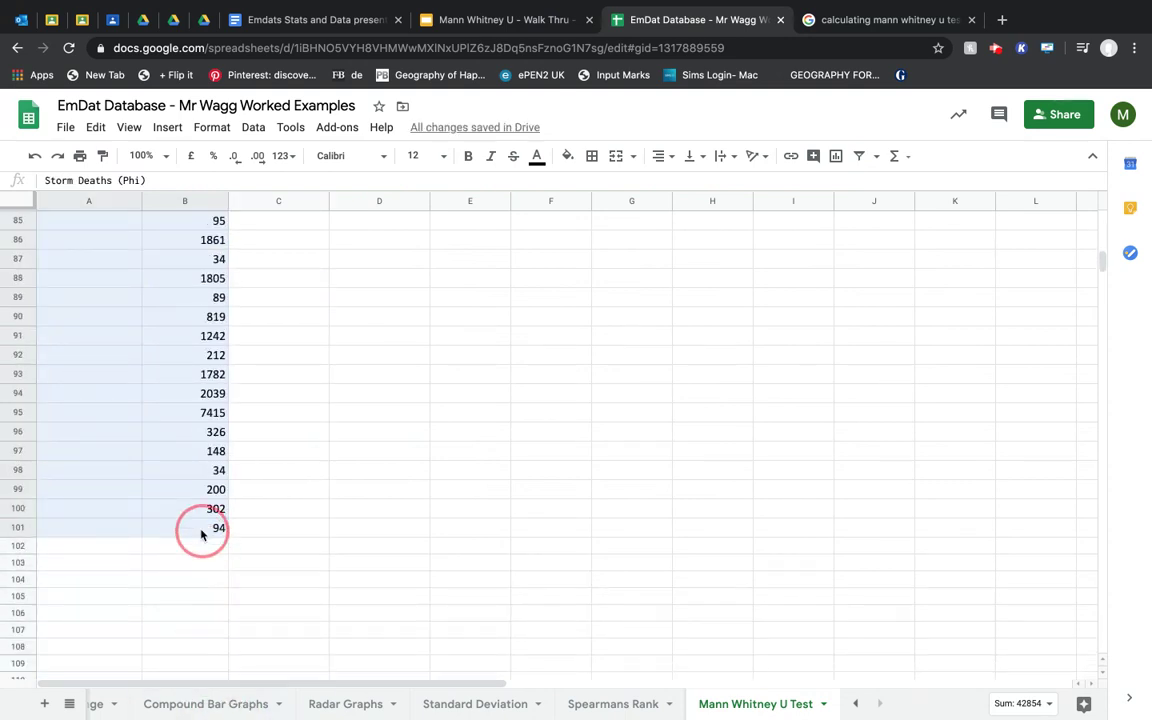
pyautogui.click(566, 157)
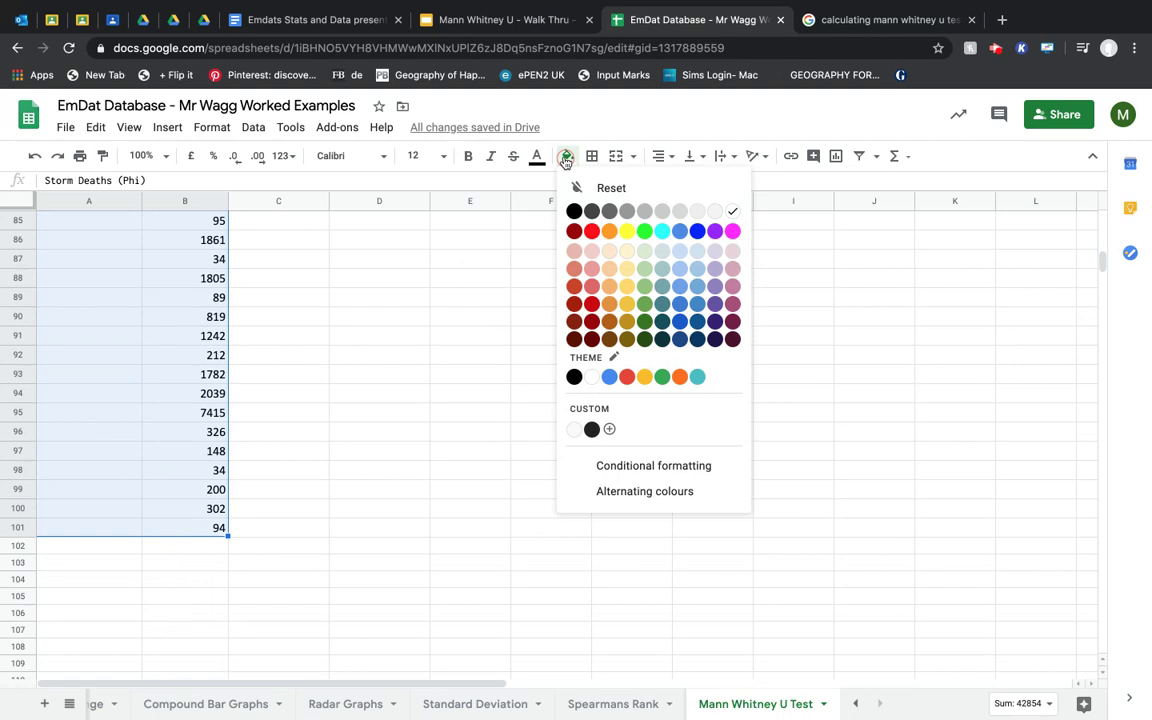
pyautogui.click(647, 251)
pyautogui.scroll(10, 231, 362)
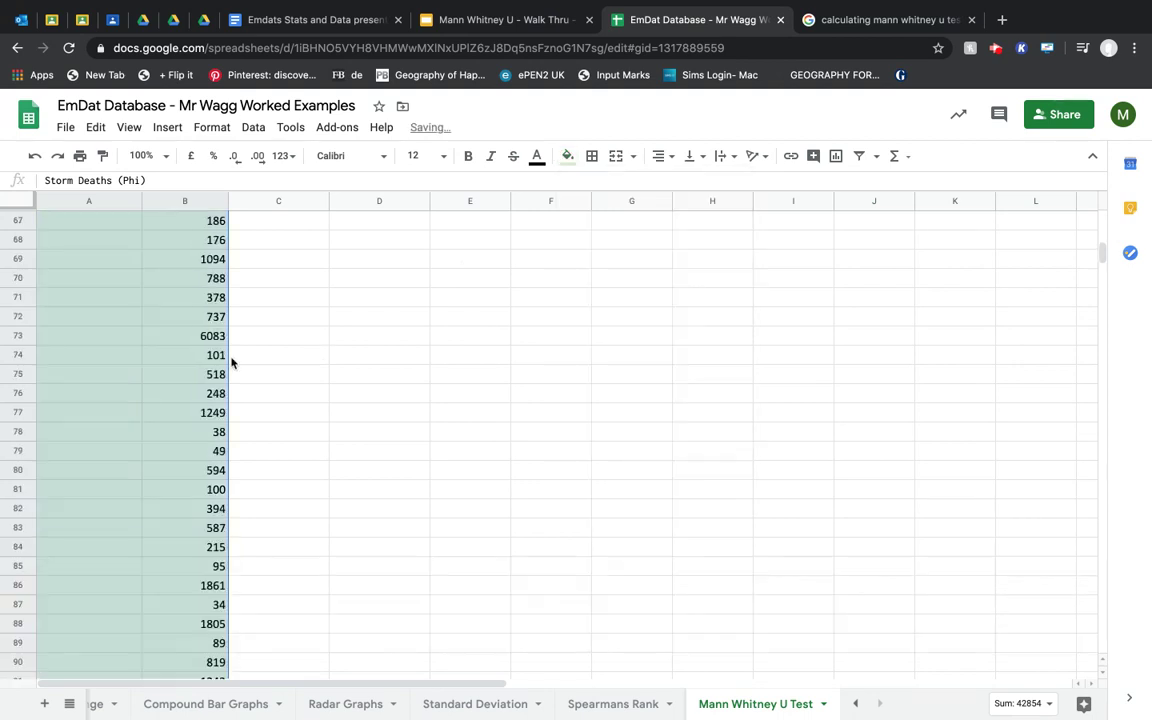
pyautogui.click(248, 338)
pyautogui.scroll(12, 249, 338)
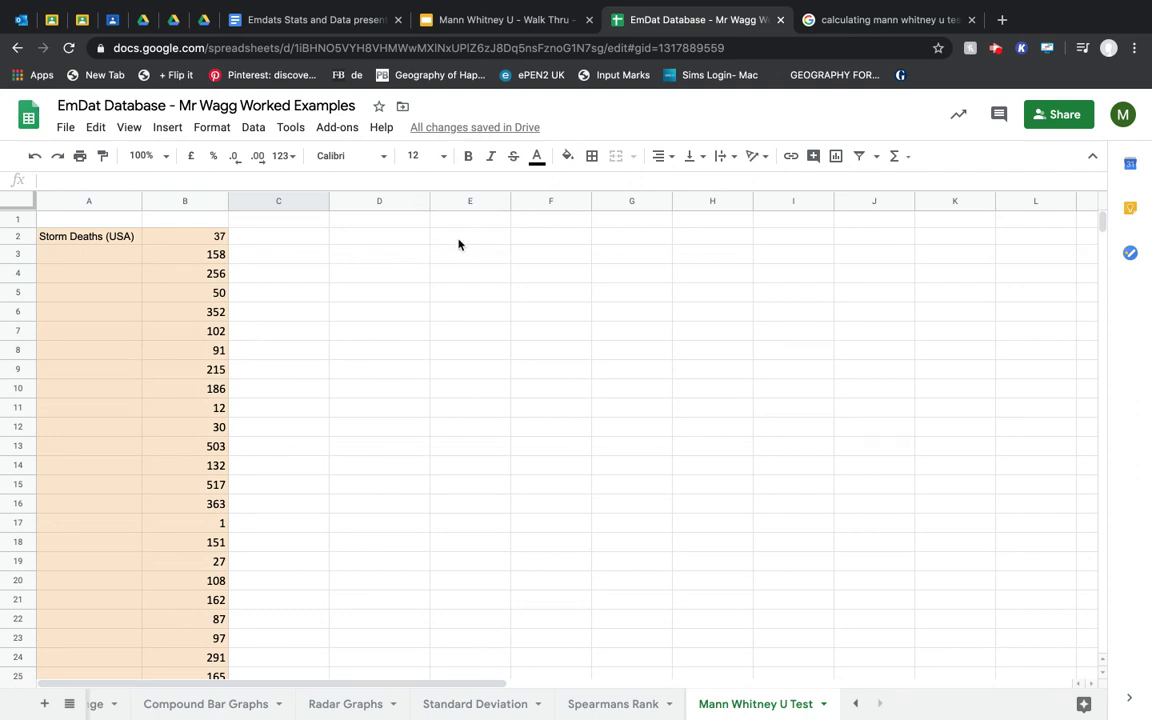
# - Merge cells E2 to H9 and insert the "Calculate the Mann Whitney U statistic" formula image into the merged cell
pyautogui.moveTo(458, 244); pyautogui.dragTo(690, 371)
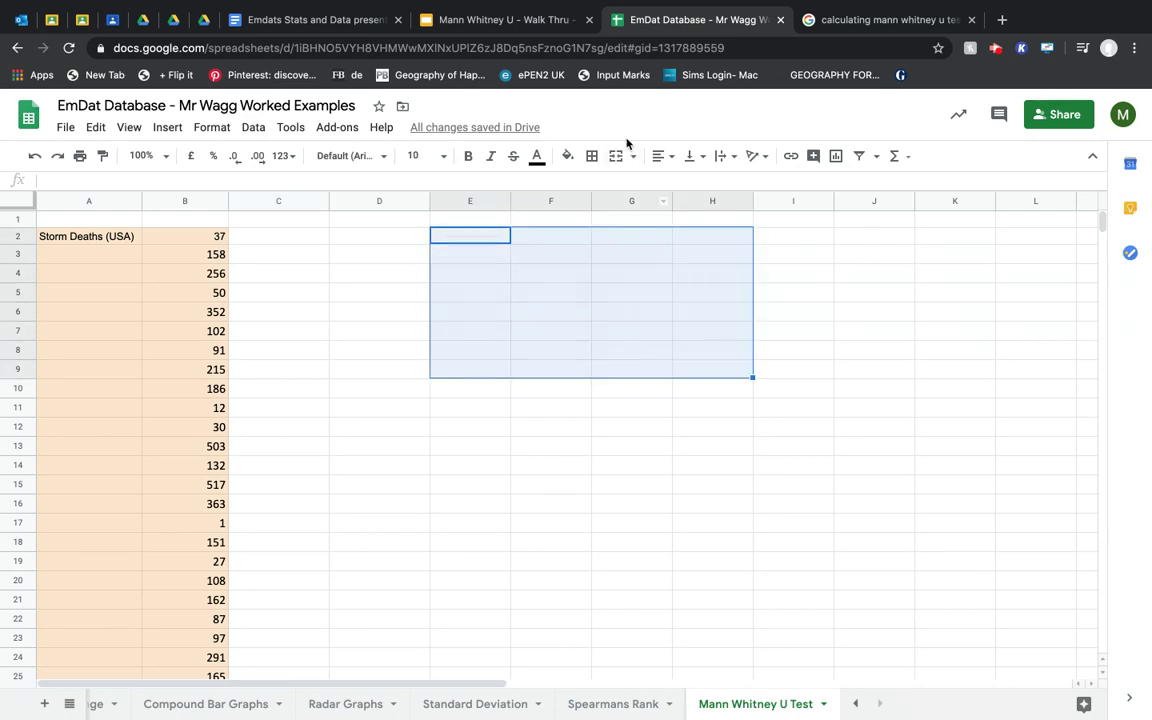
pyautogui.click(616, 155)
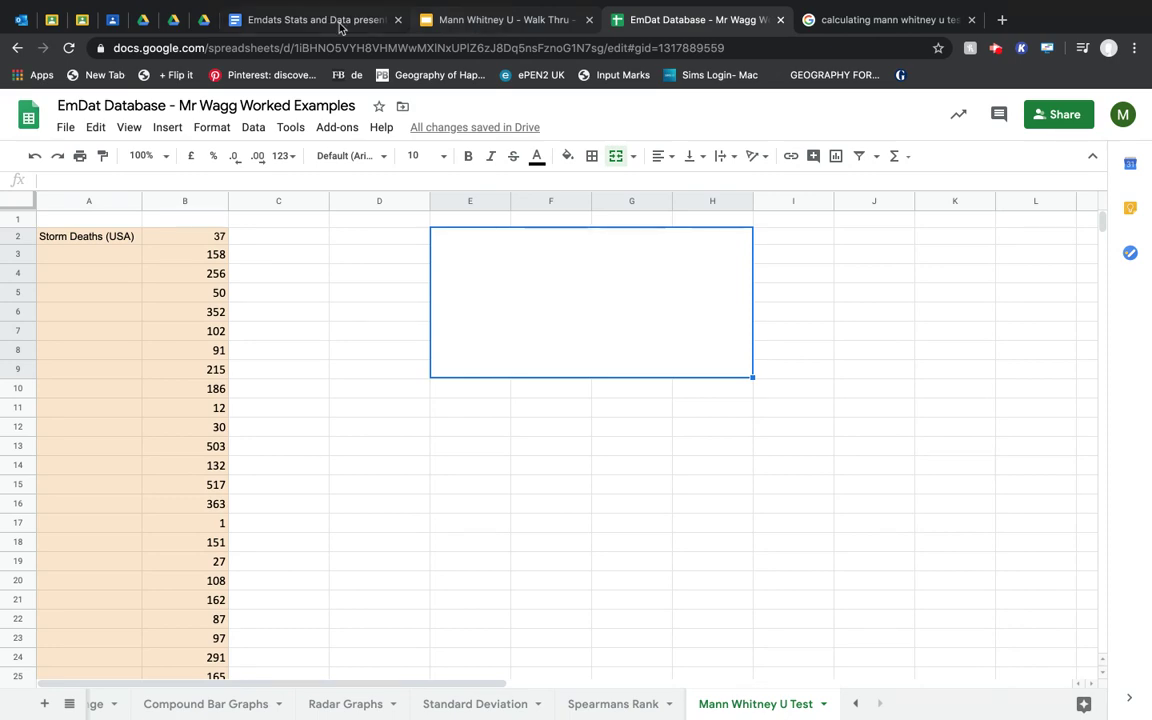
pyautogui.click(311, 20)
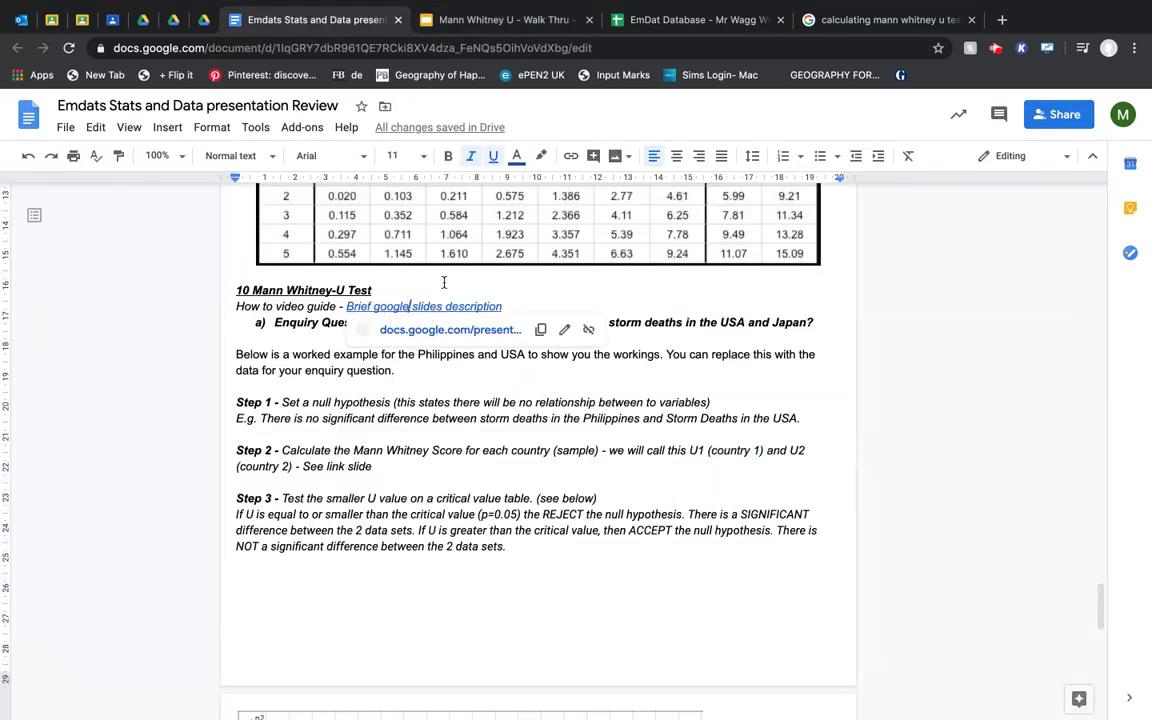
pyautogui.click(503, 22)
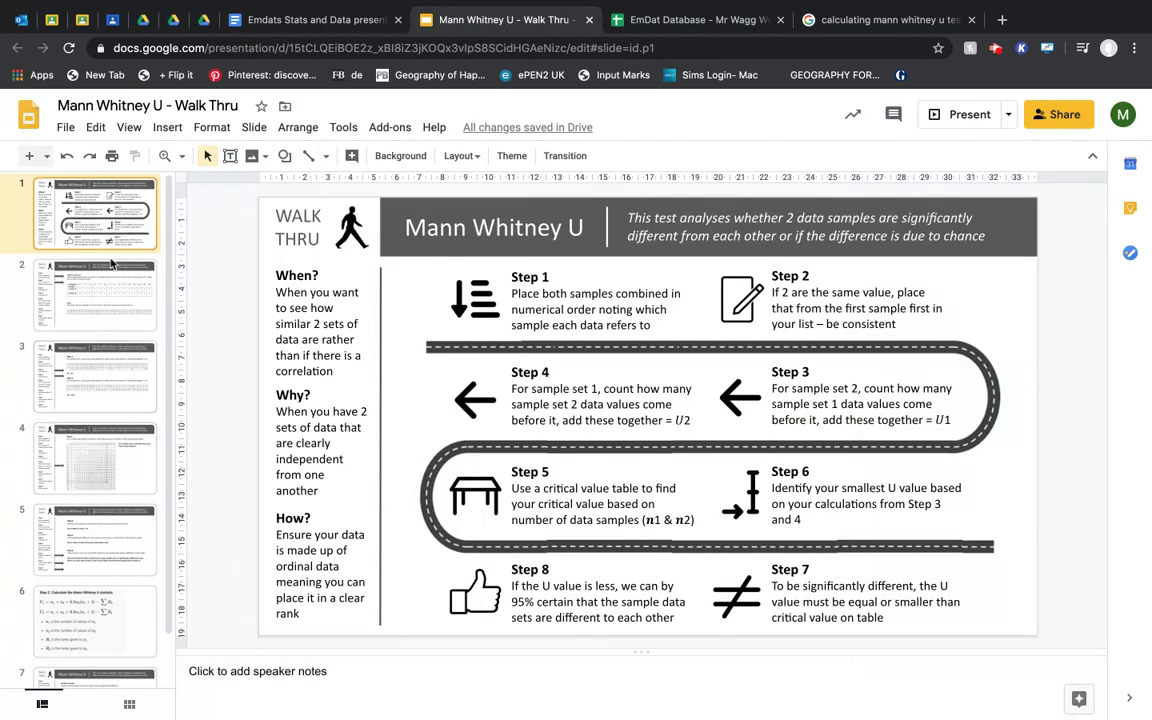
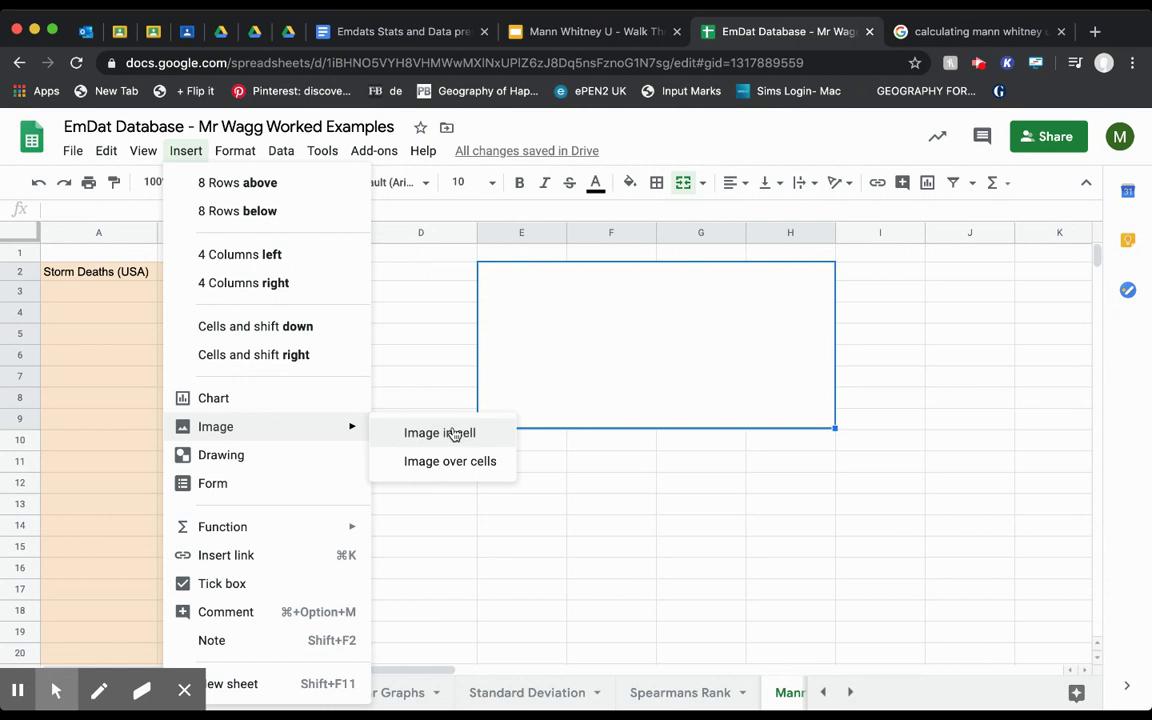
pyautogui.click(453, 436)
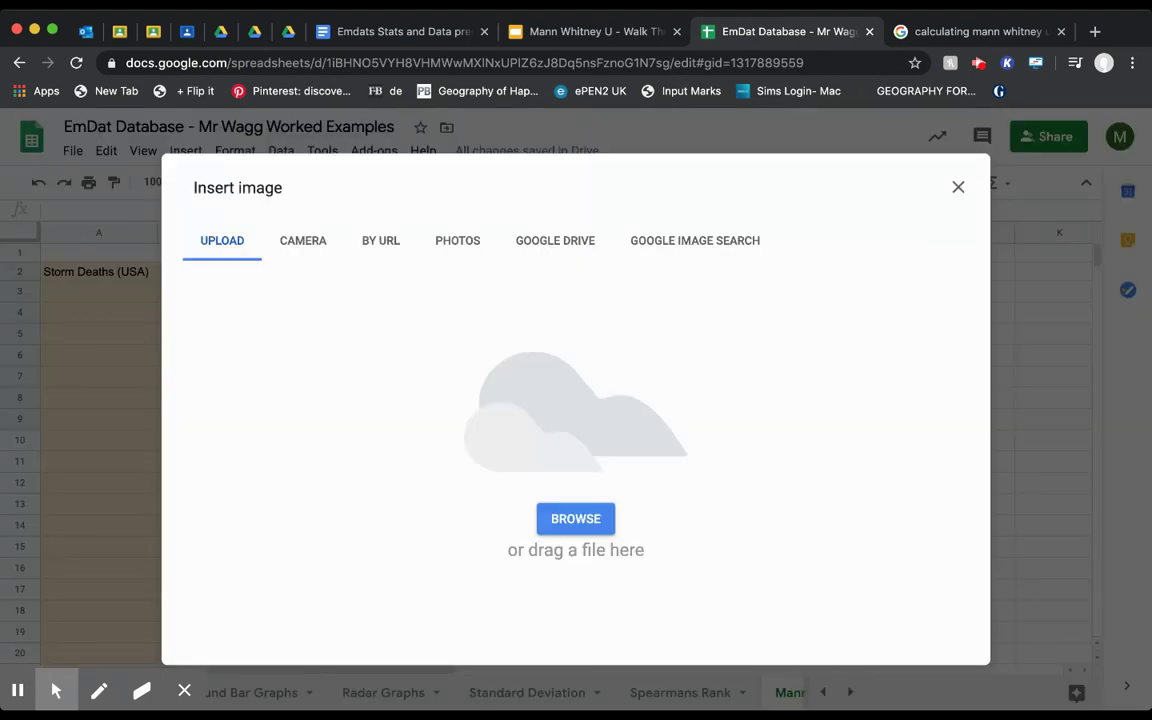
pyautogui.moveTo(576, 715); pyautogui.dragTo(551, 444)
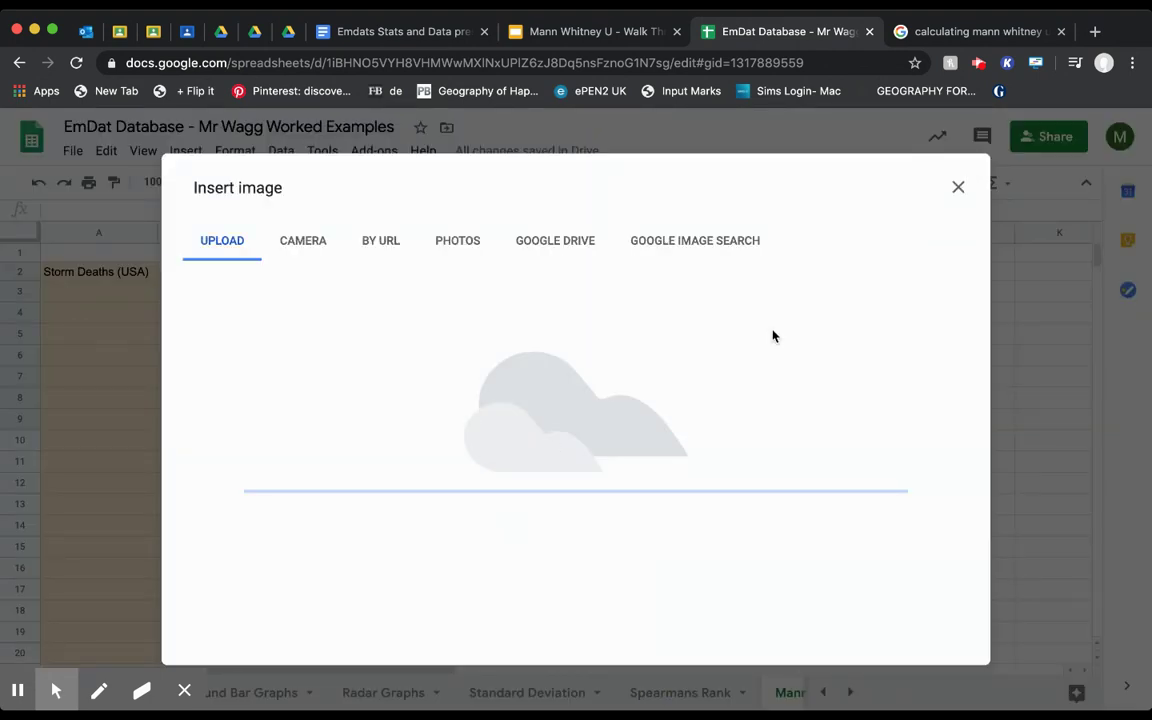
pyautogui.click(53, 33)
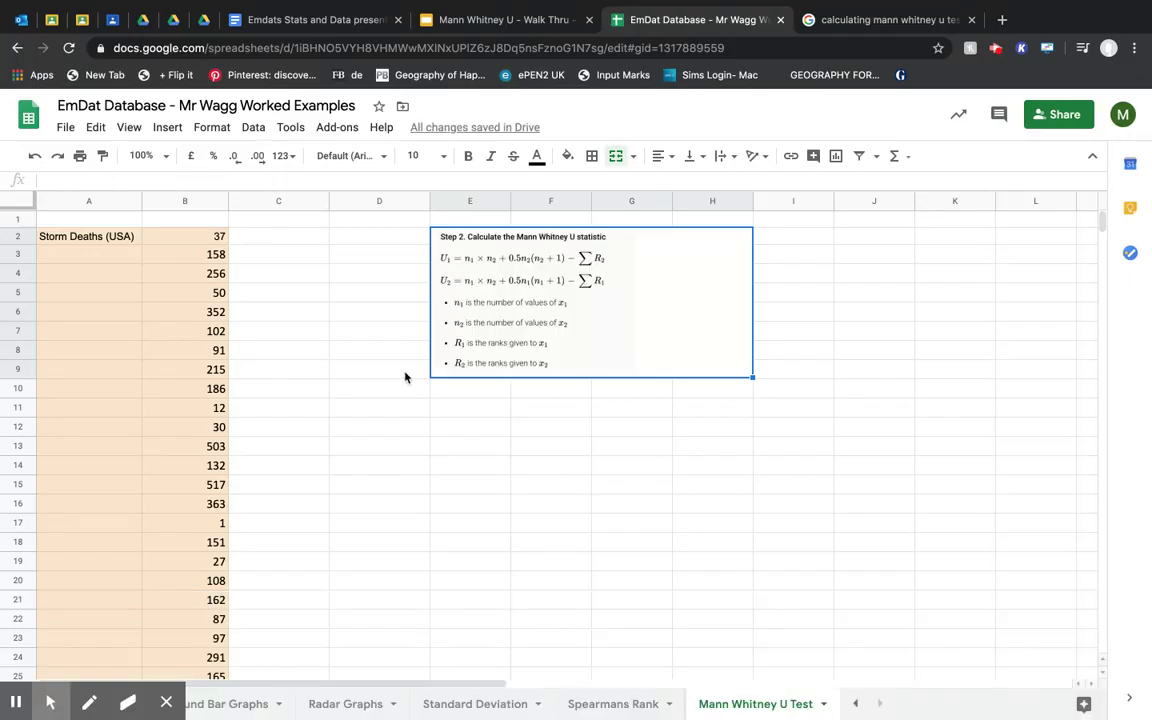
pyautogui.click(265, 222)
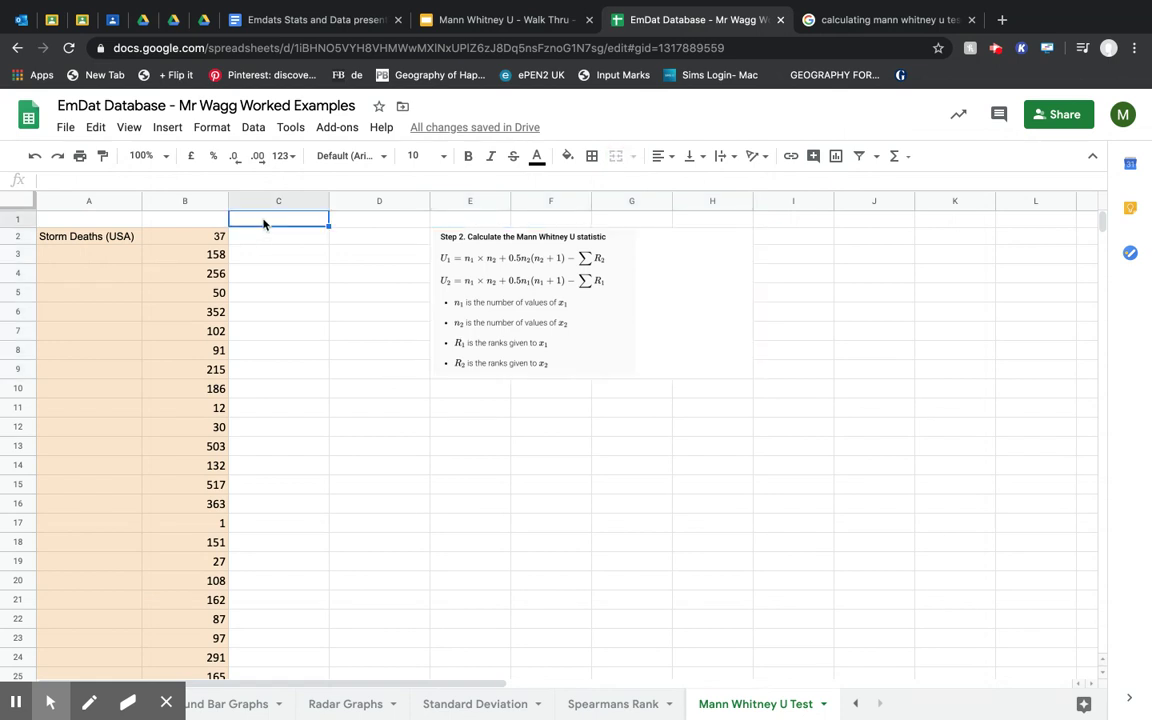
pyautogui.click(457, 404)
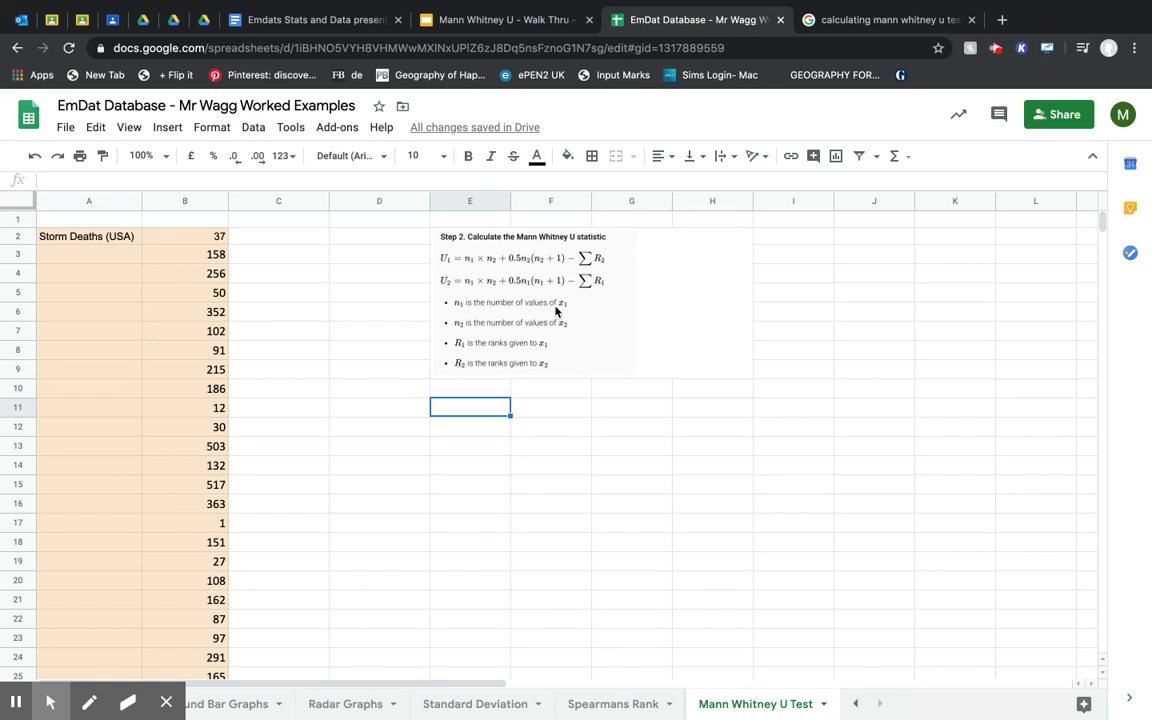
# - Append "X1" to the Storm Deaths (USA) label in A2 and widen column A to fit it
pyautogui.click(117, 236)
pyautogui.click(160, 186)
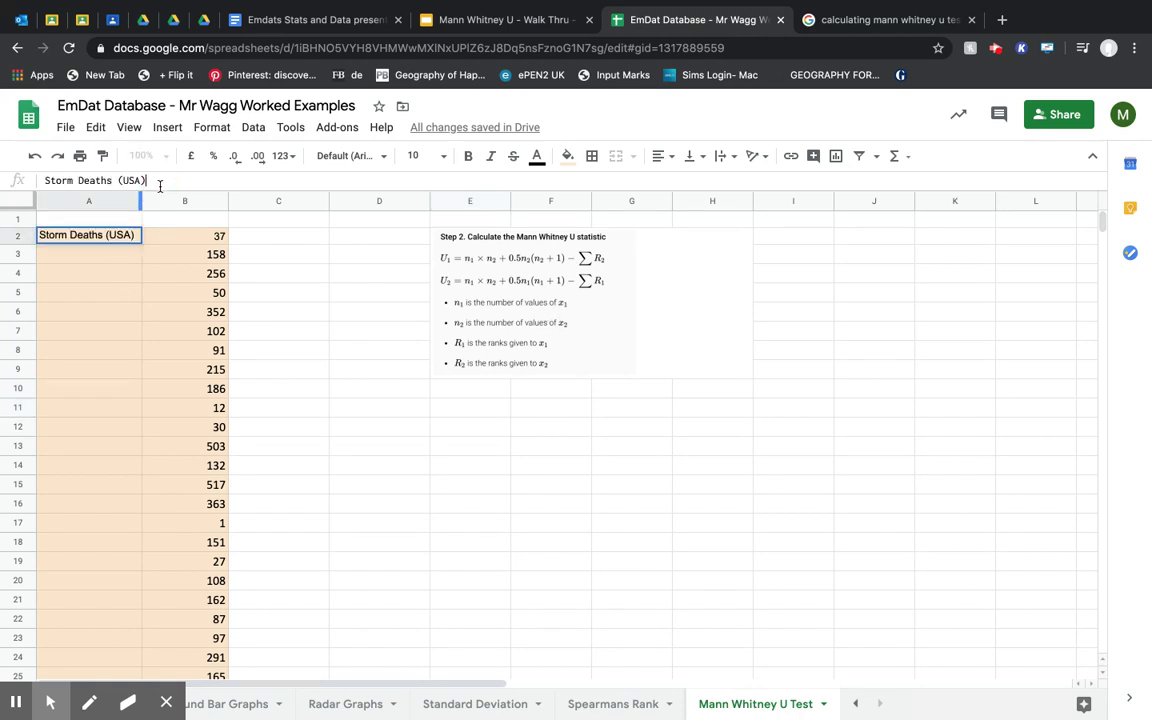
pyautogui.write('X1')
pyautogui.press('Return')
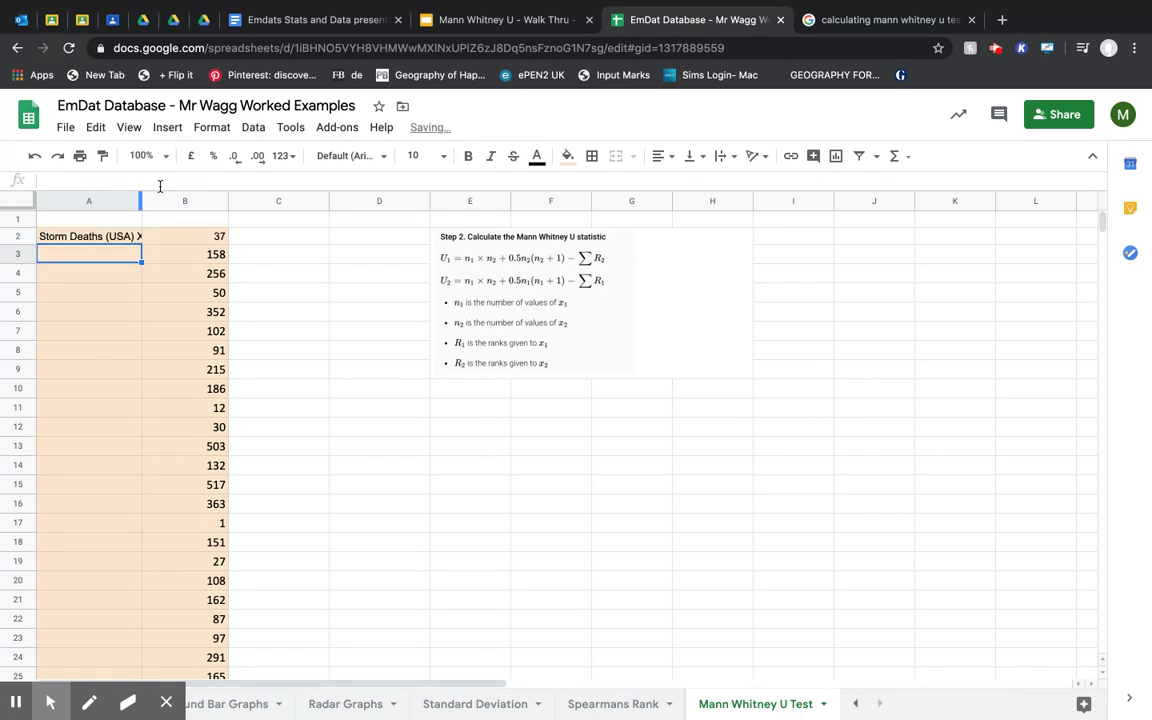
pyautogui.moveTo(142, 201); pyautogui.dragTo(156, 201)
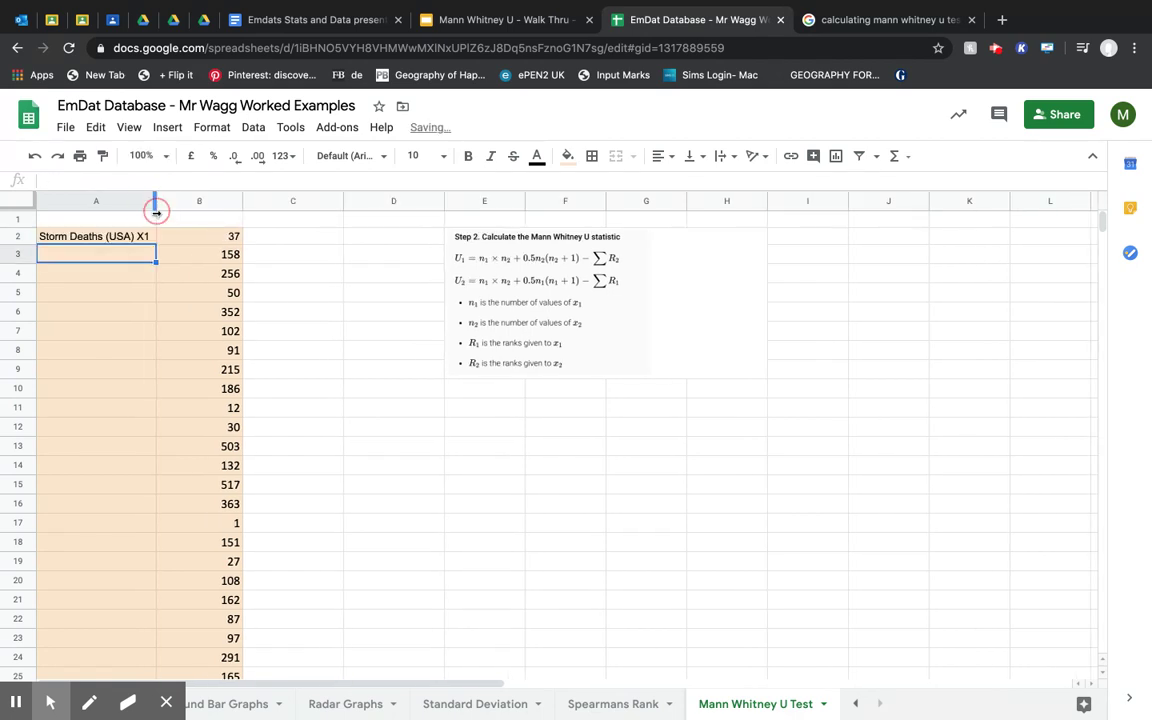
# - Append "X2" to the Storm Deaths (Phi) label in A52 and widen column A slightly more
pyautogui.scroll(-10, 108, 496)
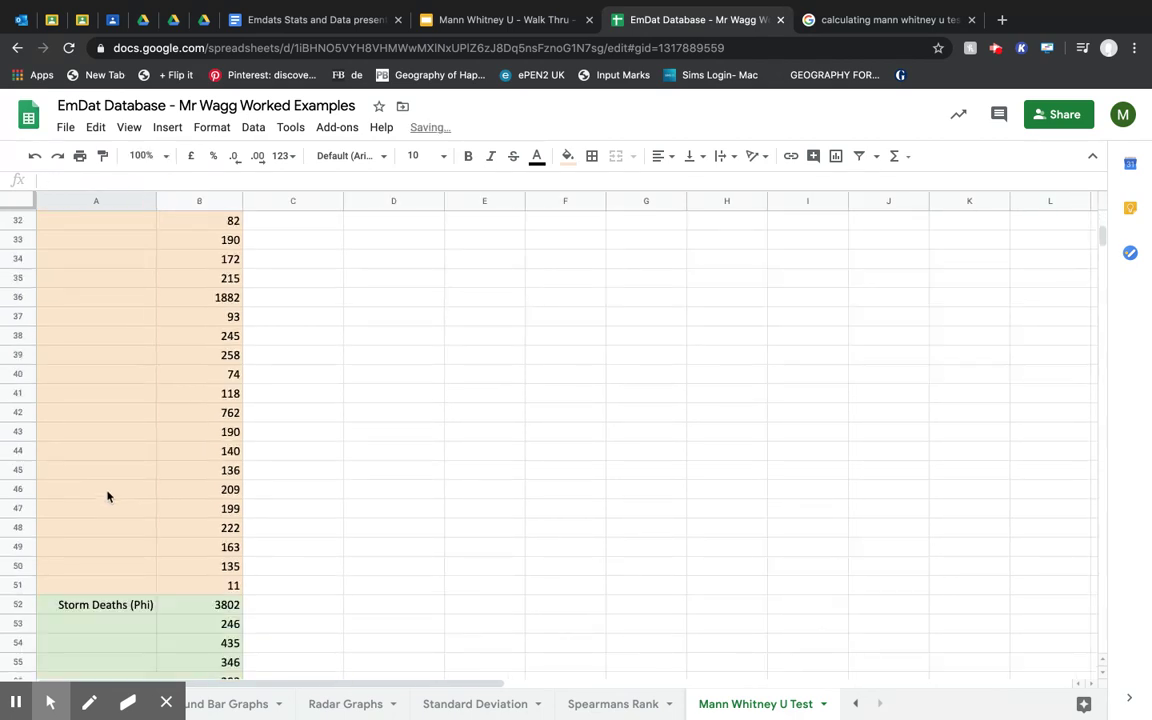
pyautogui.click(134, 605)
pyautogui.click(156, 180)
pyautogui.write('X2')
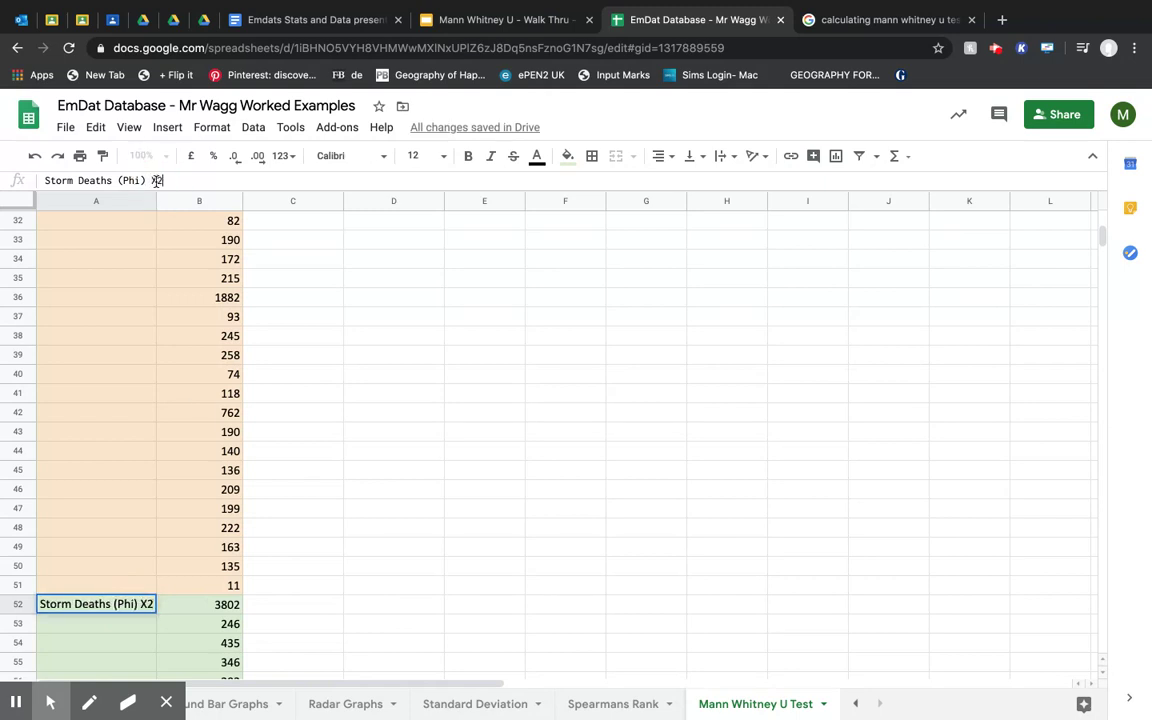
pyautogui.press('Return')
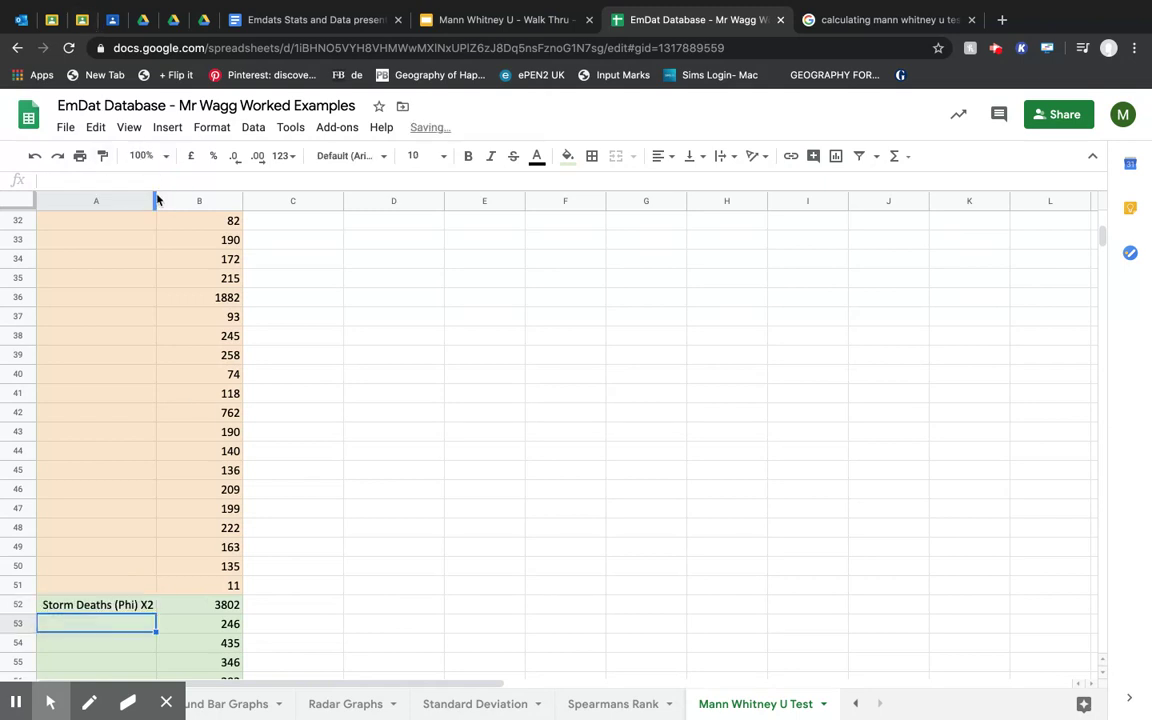
pyautogui.moveTo(156, 201); pyautogui.dragTo(171, 201)
pyautogui.scroll(3, 332, 335)
pyautogui.scroll(8, 332, 340)
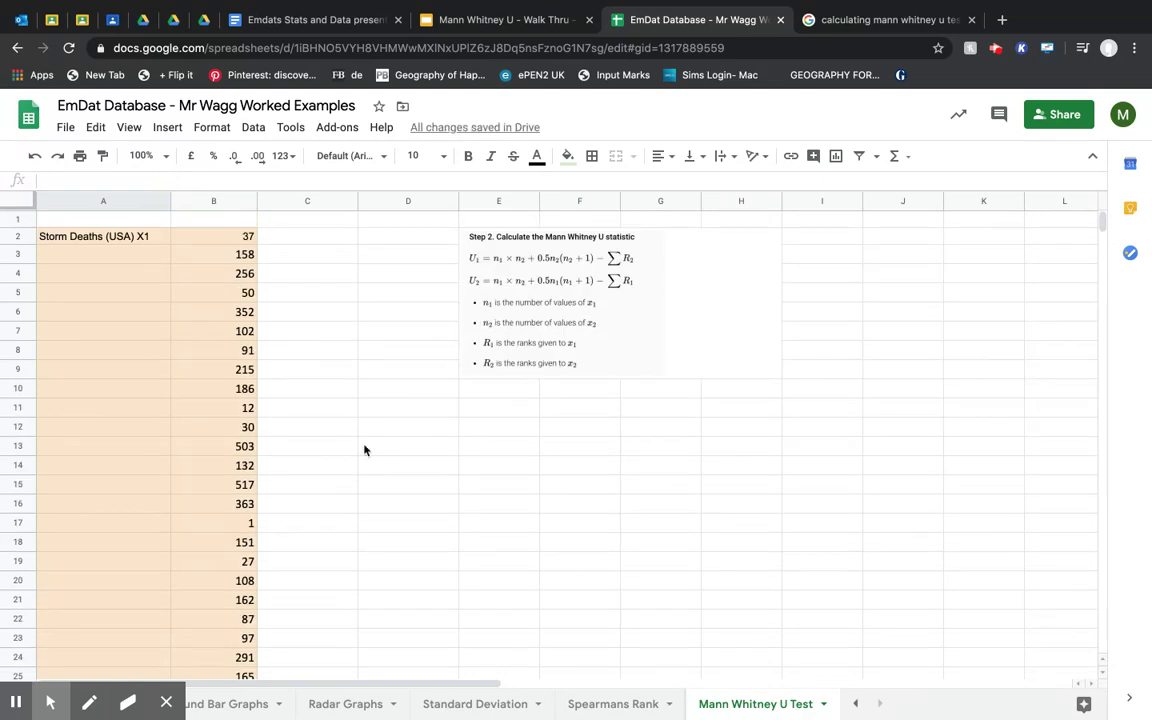
# - Enter the sample key "x1= USA" in cell D10 and "X2= Philippines" in cell D11
pyautogui.click(384, 396)
pyautogui.write('x')
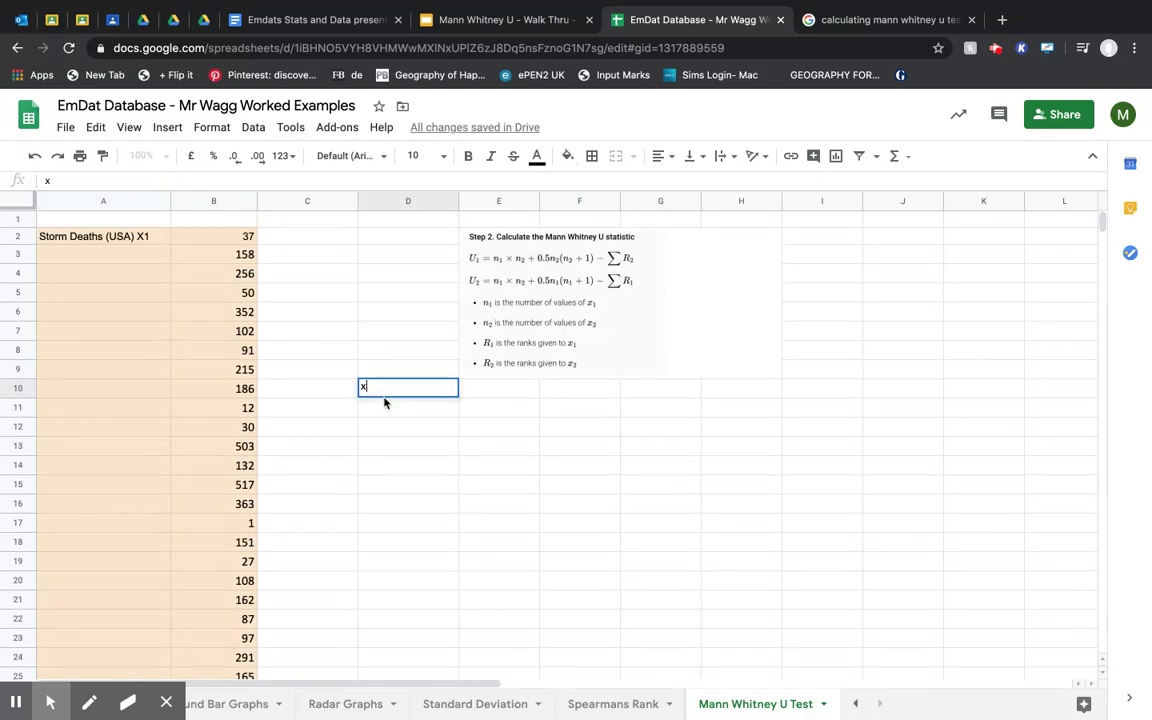
pyautogui.write('1= USA')
pyautogui.press('Return')
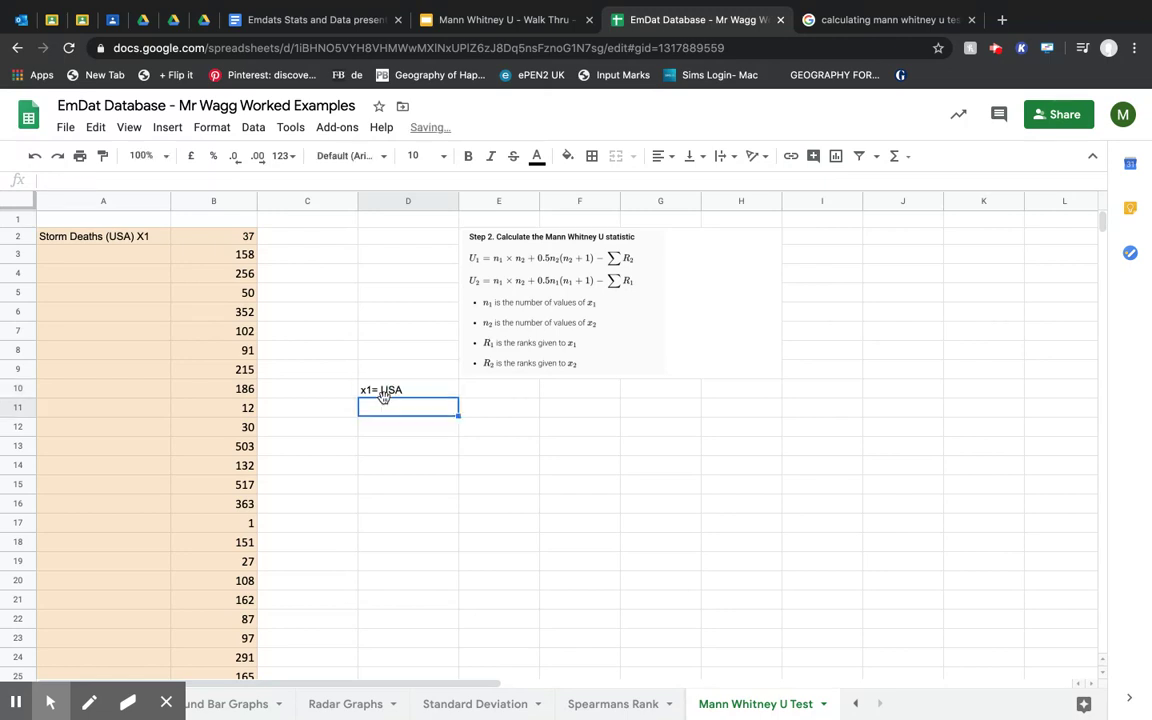
pyautogui.write('X2=')
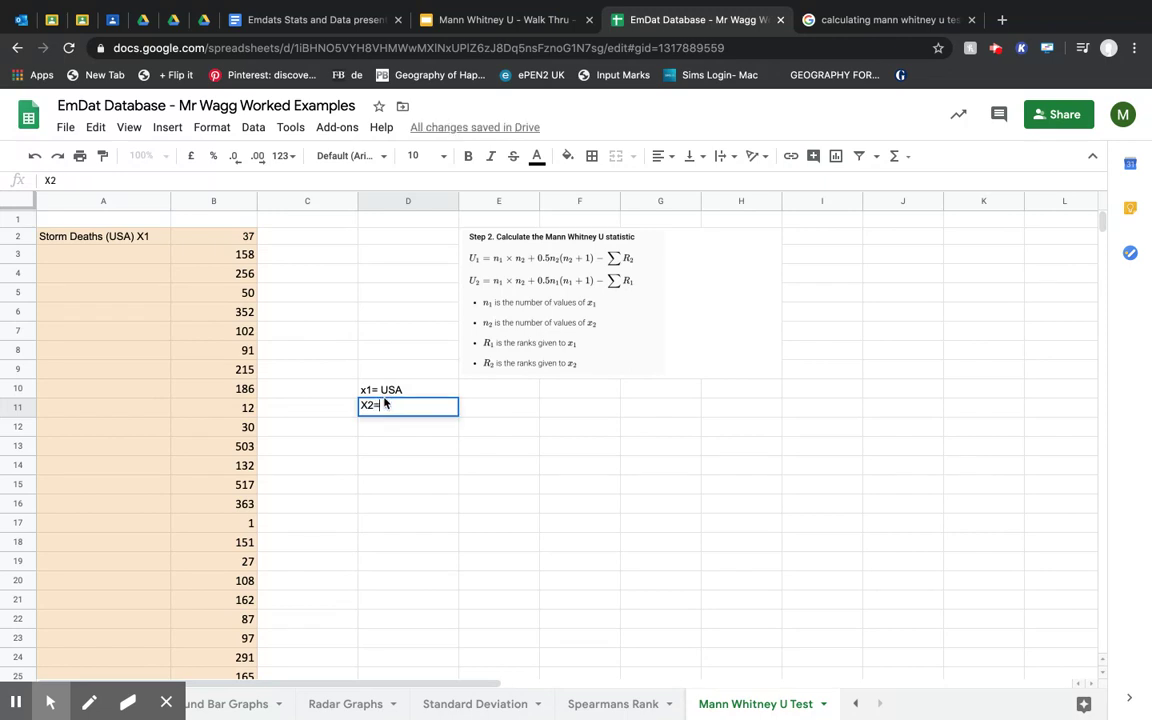
pyautogui.write(' Philippines')
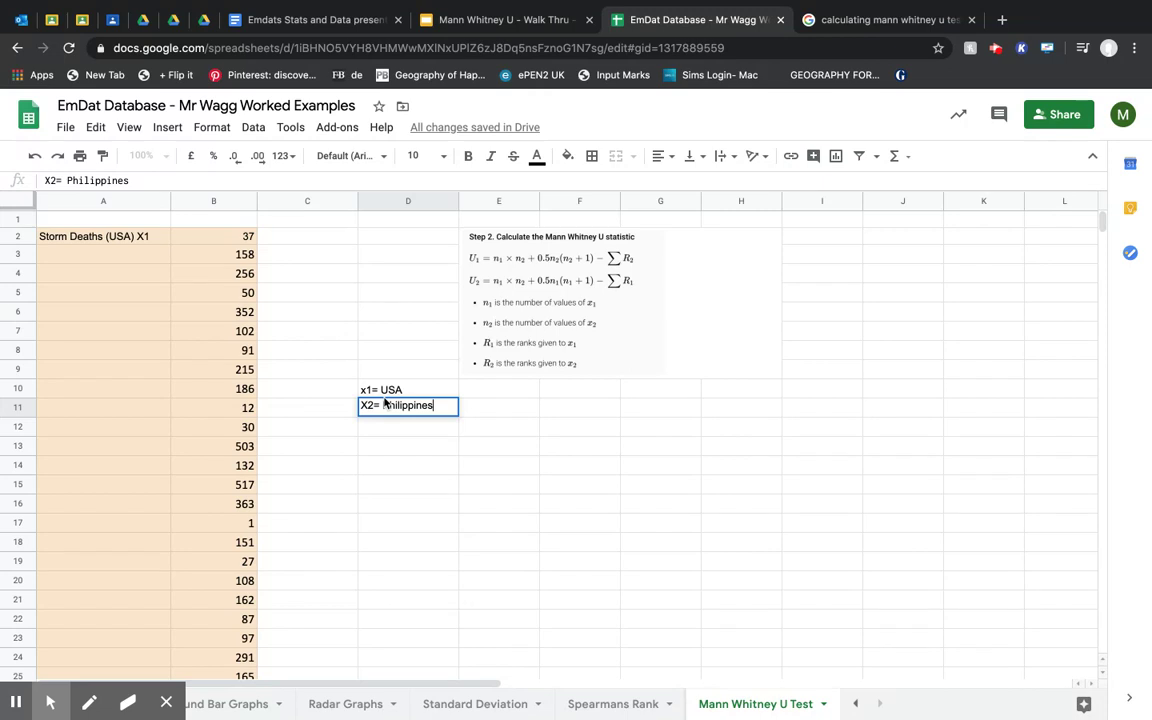
pyautogui.press('Return')
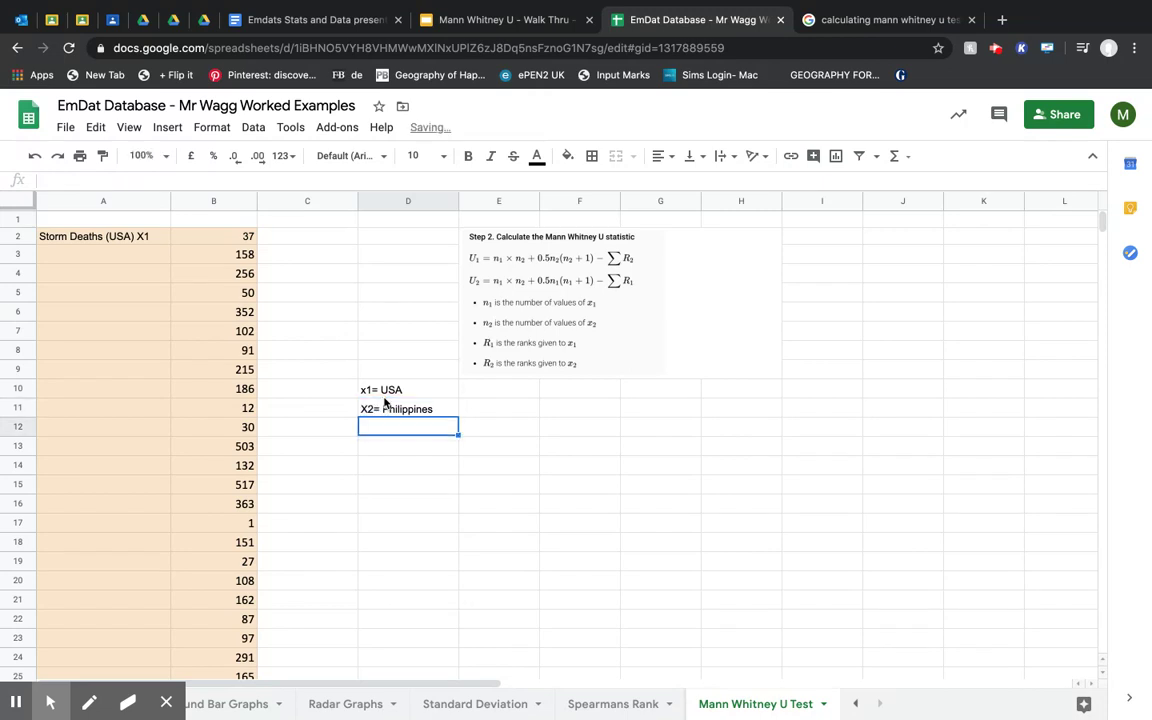
# - Label D12 "n1 =" and enter =count(B2:B51) in E12 to count the USA values
pyautogui.write('ni')
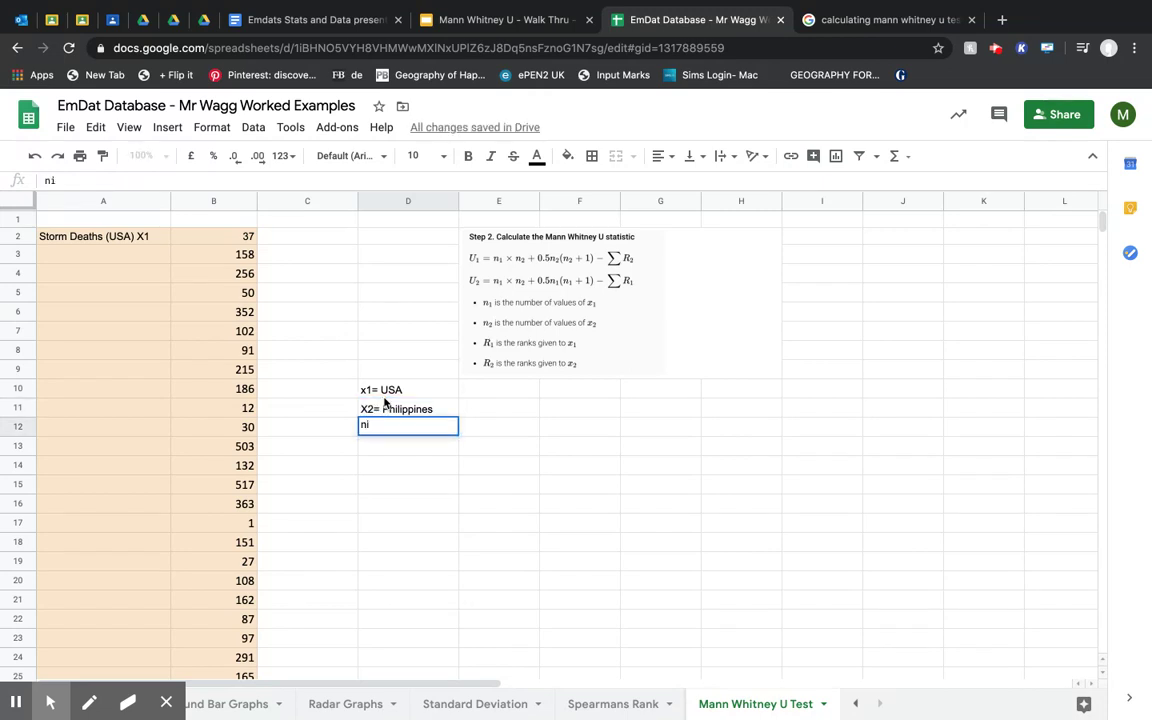
pyautogui.write('1 =')
pyautogui.press('Tab')
pyautogui.write('=')
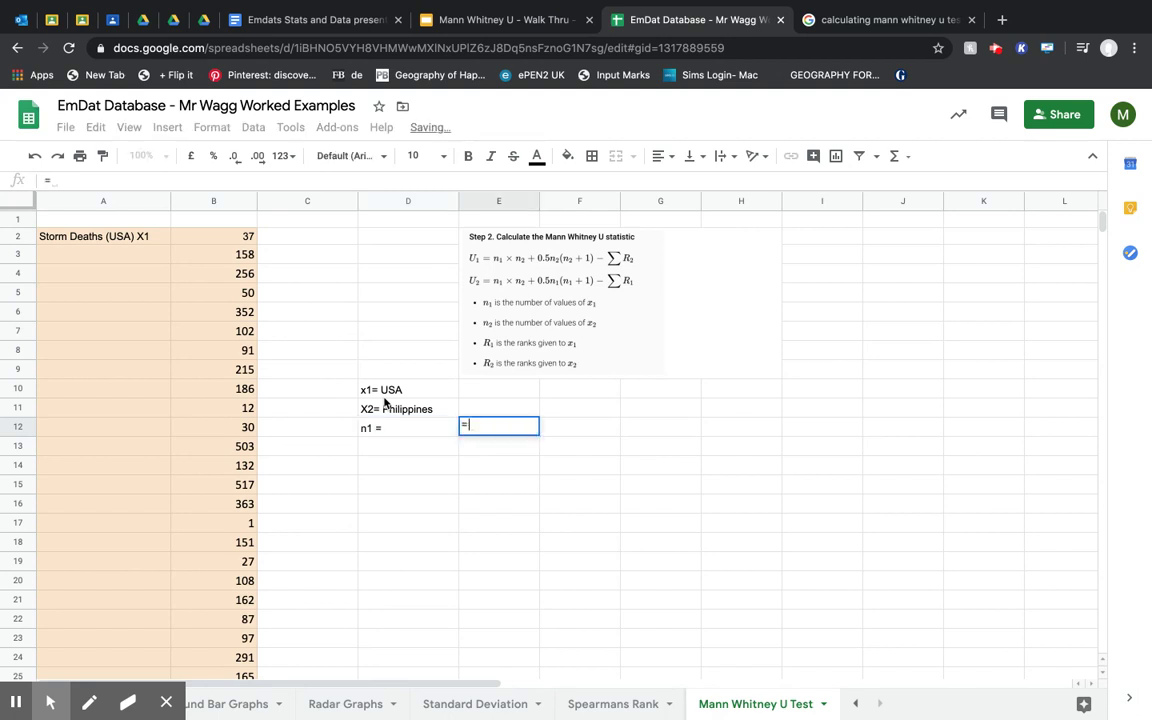
pyautogui.write('count(')
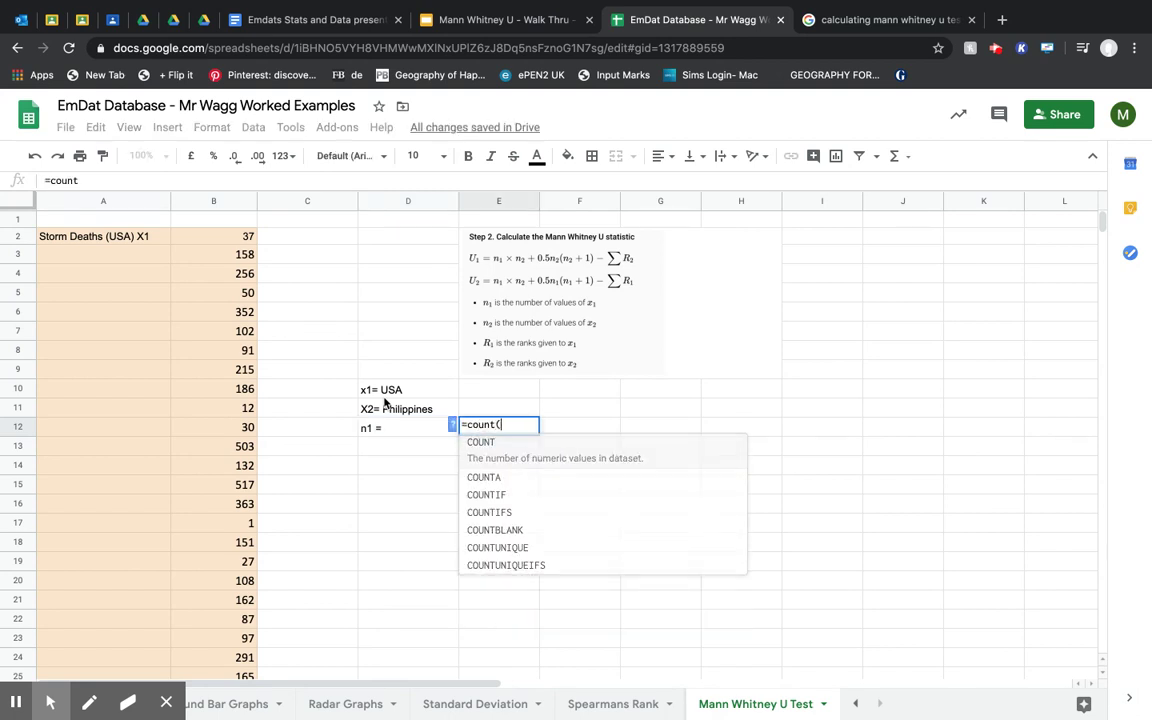
pyautogui.moveTo(196, 237); pyautogui.dragTo(232, 434)
pyautogui.write(')')
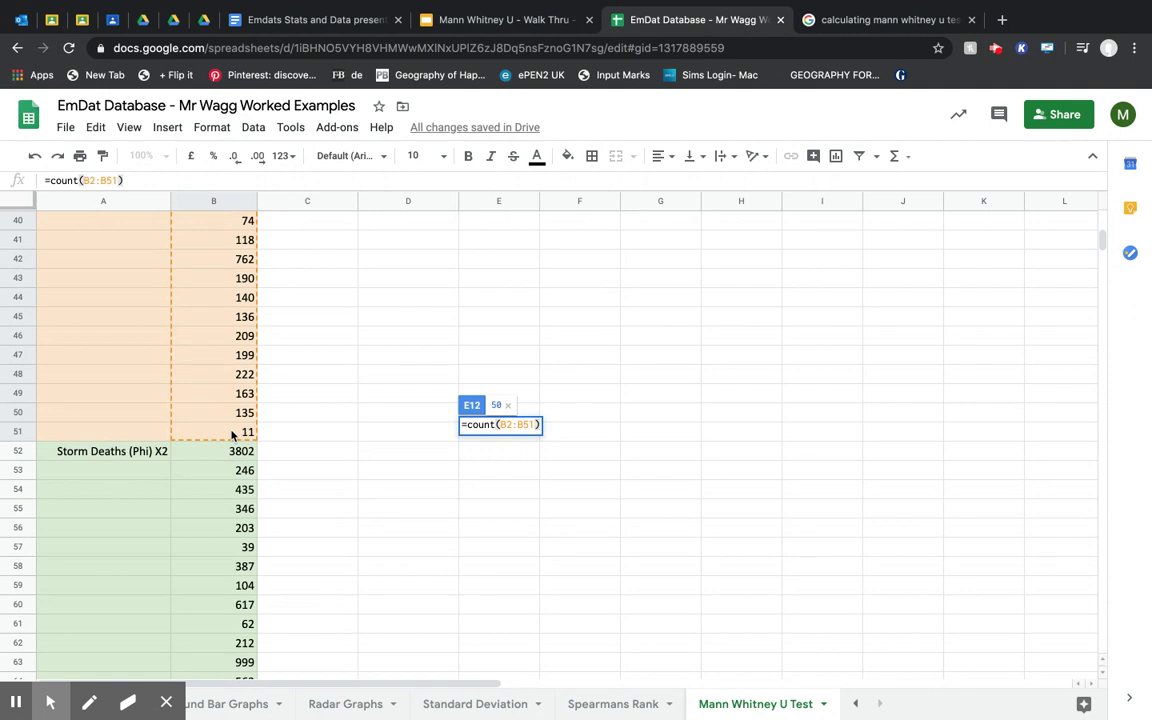
pyautogui.press('Return')
pyautogui.scroll(5, 350, 434)
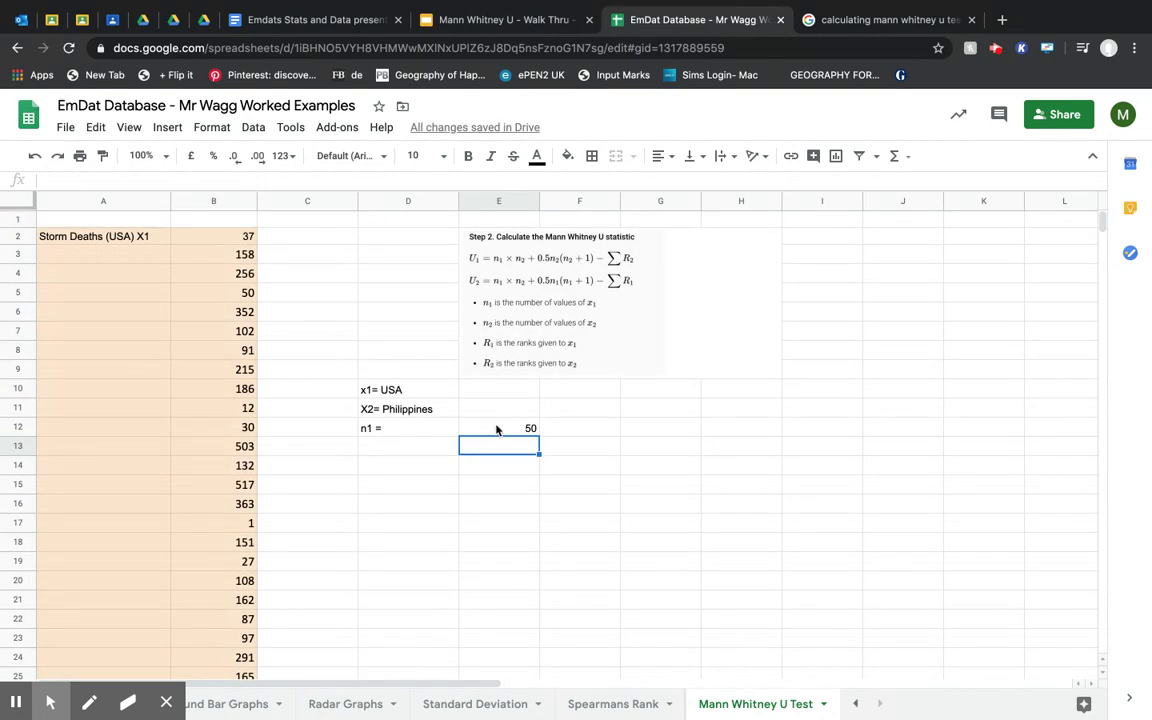
# - Label D13 "n2=" and enter =count(B52:B101) in E13 to count the Philippines values
pyautogui.click(394, 448)
pyautogui.write('n2=')
pyautogui.press('Tab')
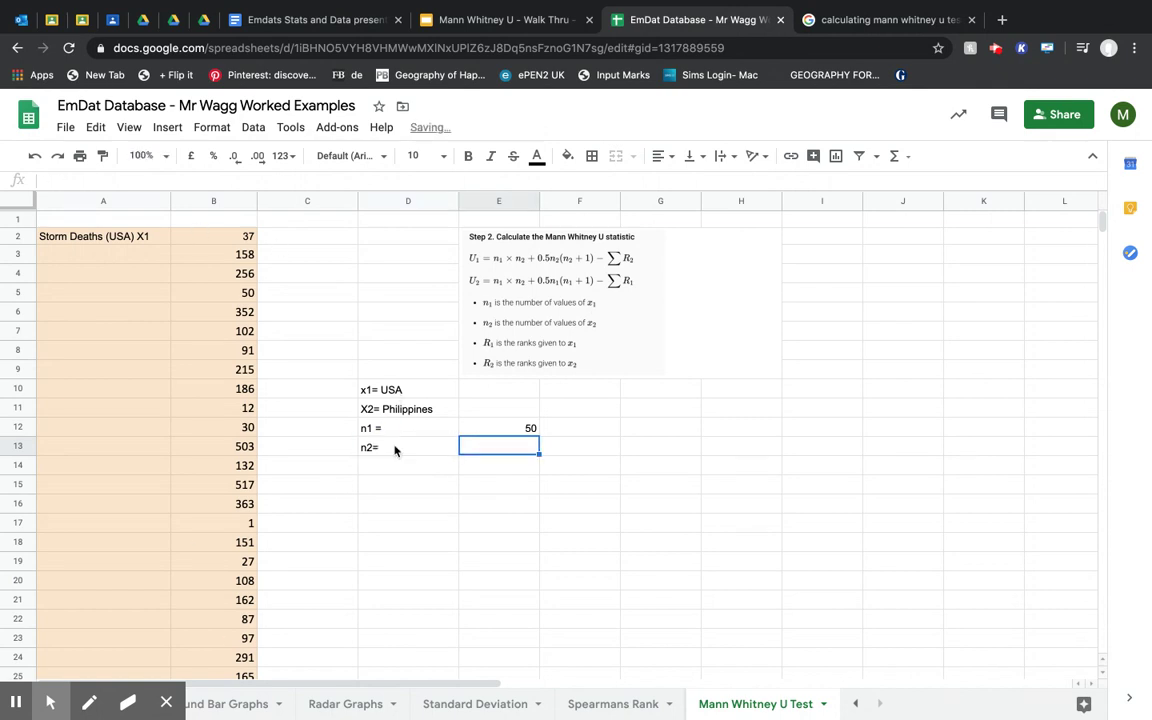
pyautogui.write('=count')
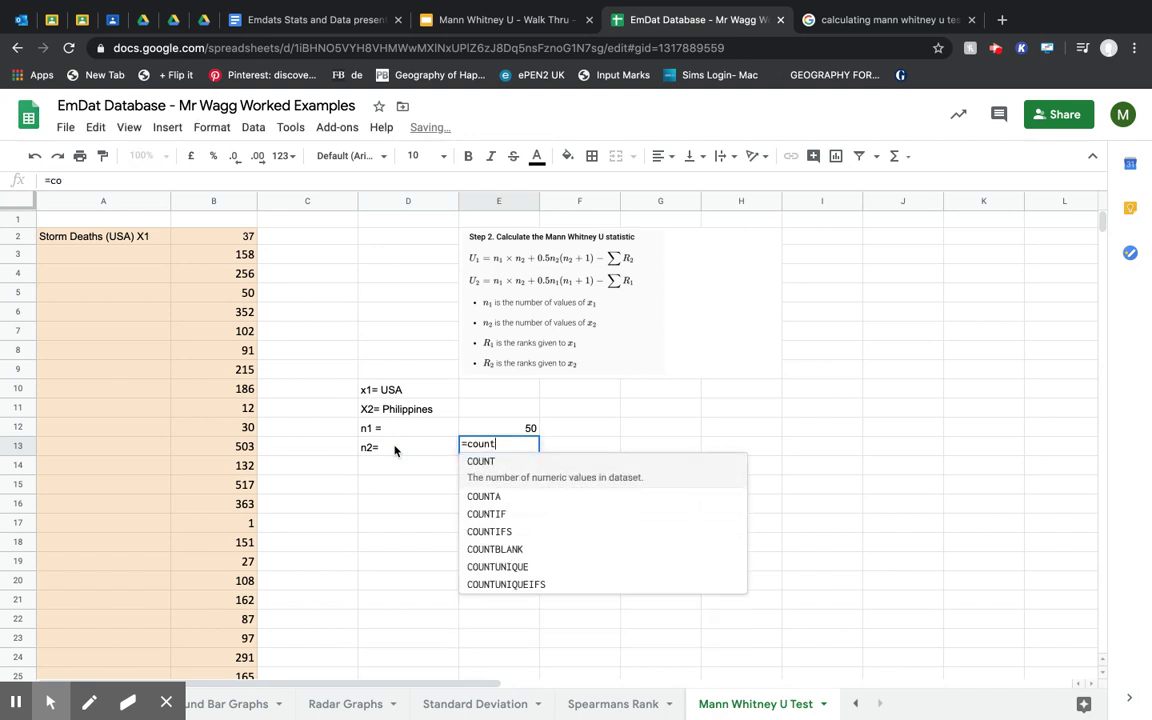
pyautogui.write('(')
pyautogui.scroll(-5, 217, 473)
pyautogui.scroll(-10, 217, 473)
pyautogui.scroll(2, 260, 234)
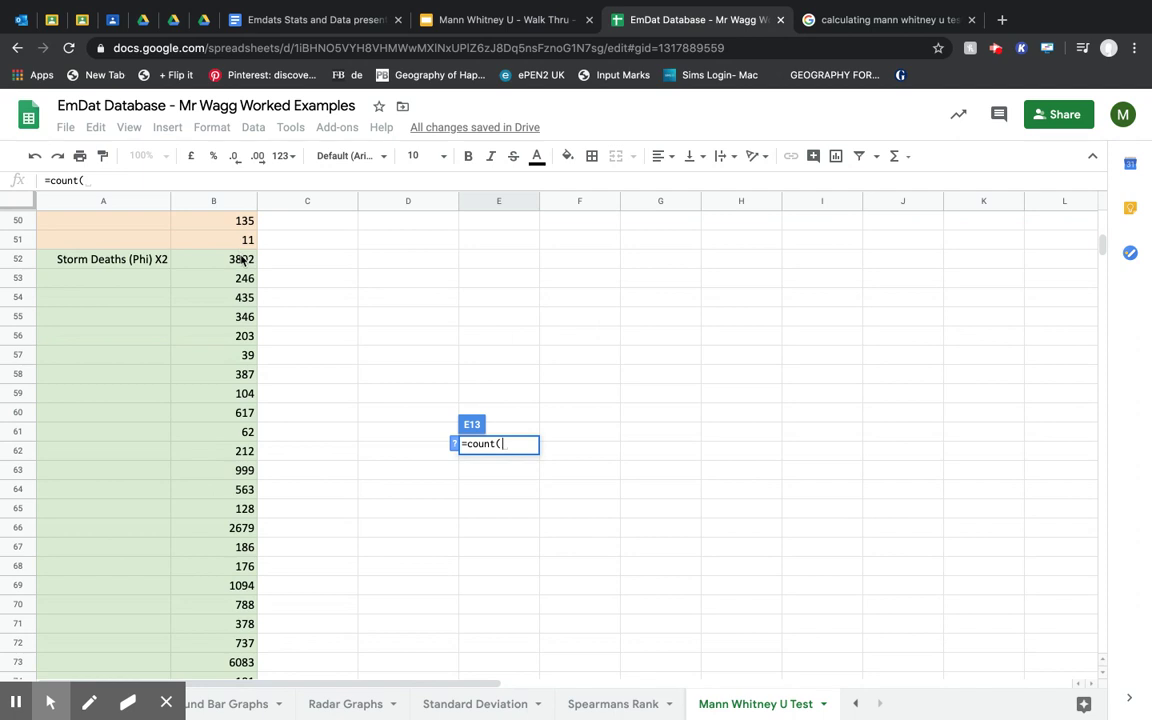
pyautogui.moveTo(240, 262); pyautogui.dragTo(257, 540)
pyautogui.write(')')
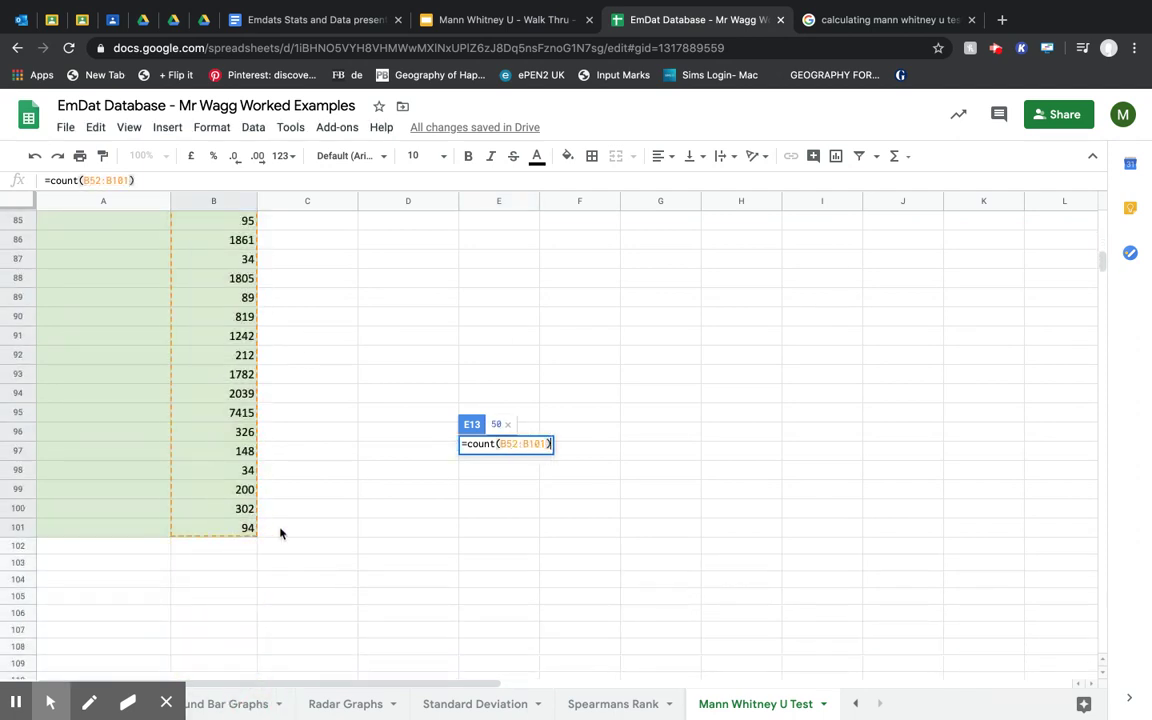
pyautogui.press('Return')
pyautogui.scroll(5, 280, 533)
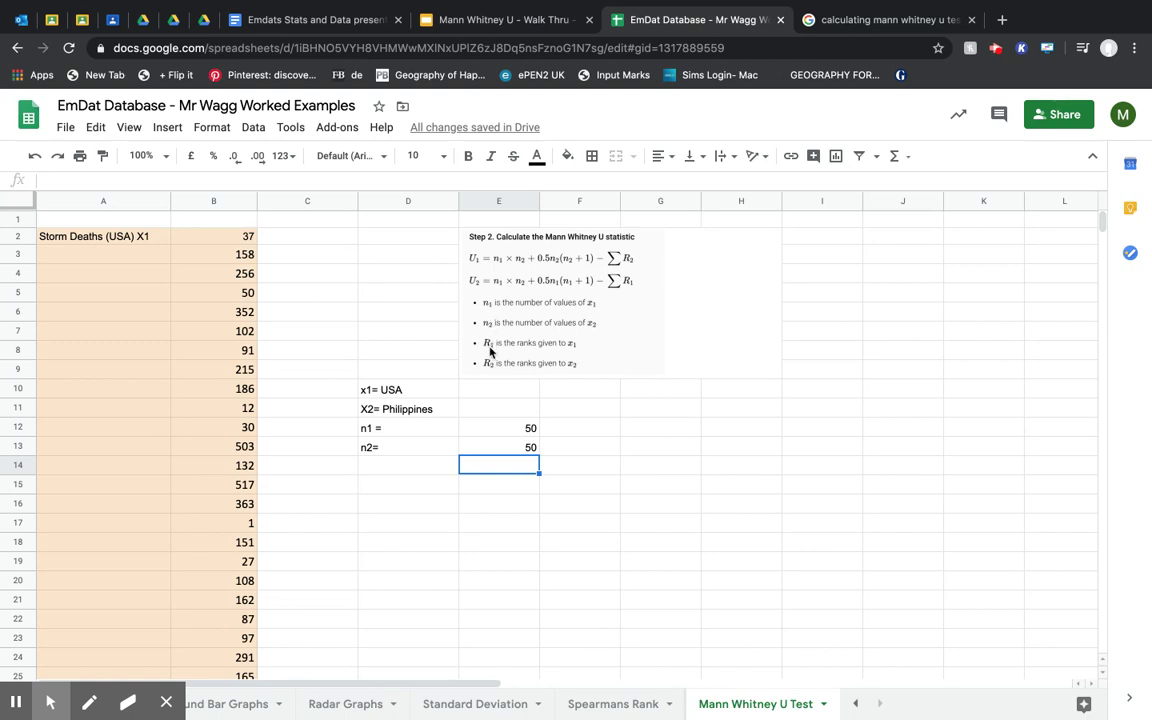
# - Enter the labels "Sum r1 =" in D14 and "Sum r2=" in D15
pyautogui.click(418, 471)
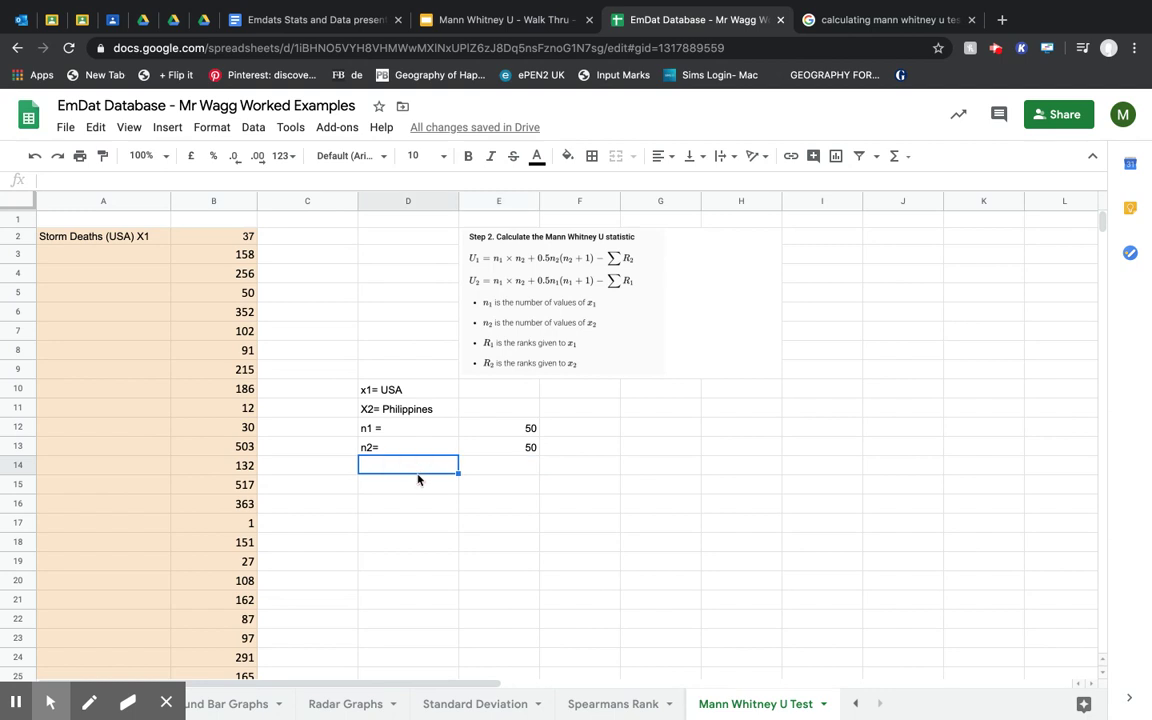
pyautogui.write('RSum r1 =')
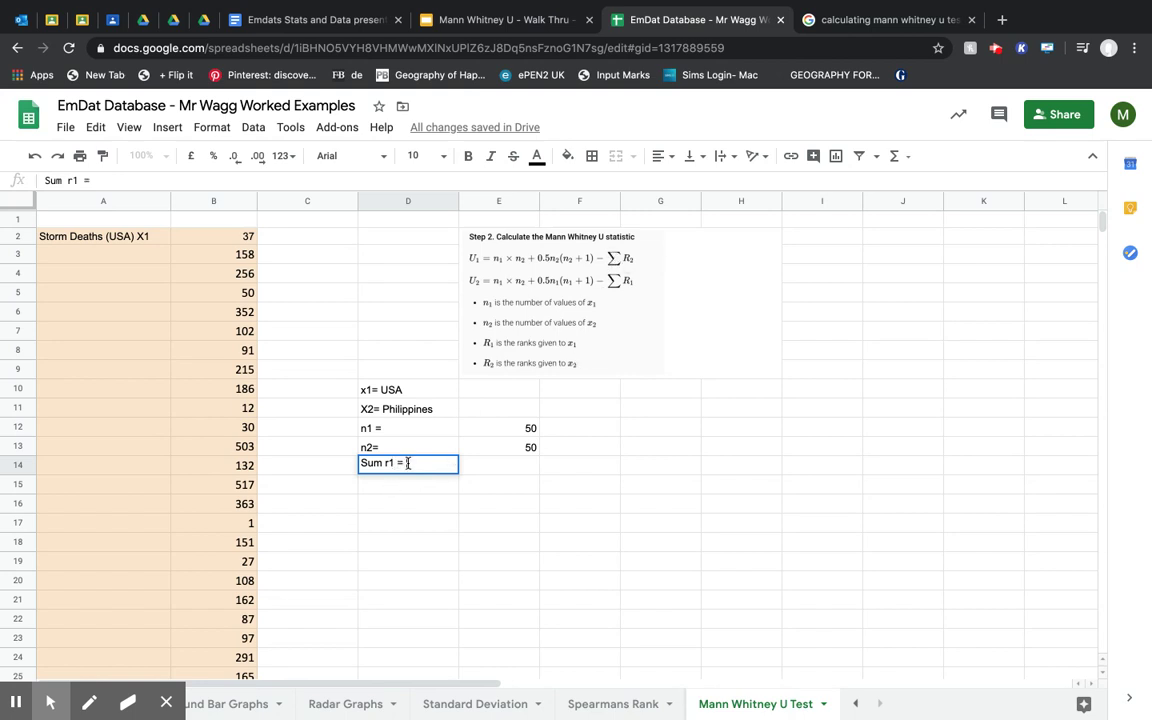
pyautogui.press('Return')
pyautogui.write('Su')
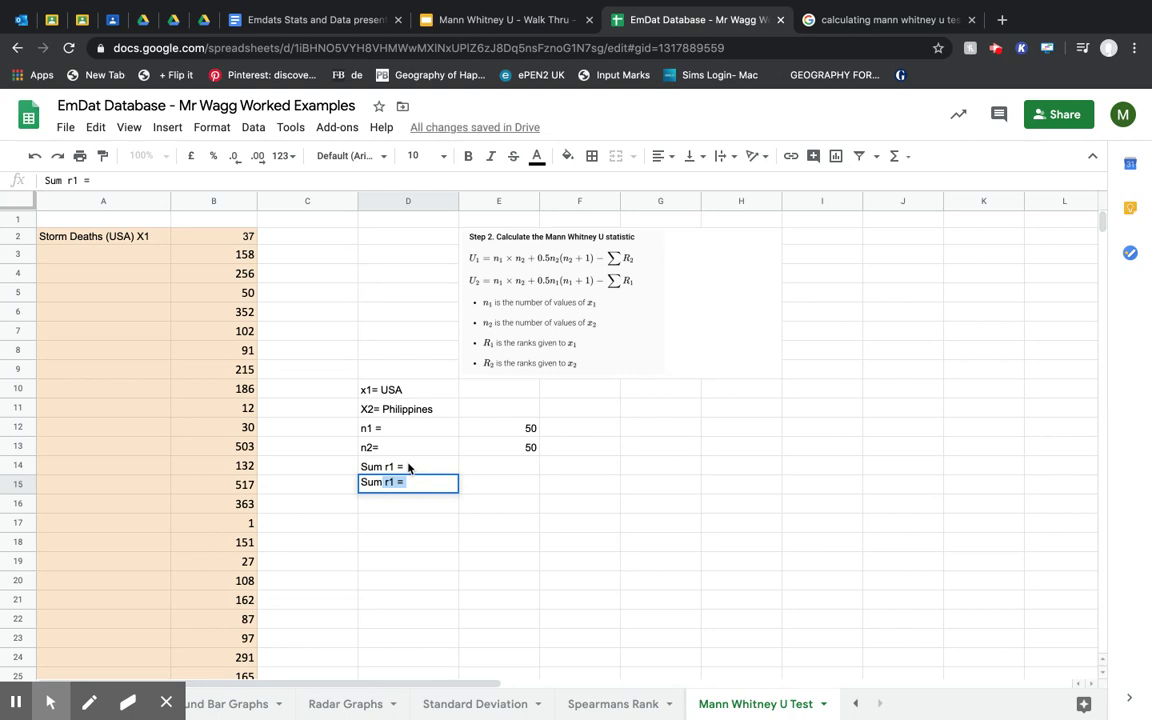
pyautogui.write('m r2=')
# - Add the column heading "Rank" in cell C1 above the cells beside the storm death values
pyautogui.click(278, 236)
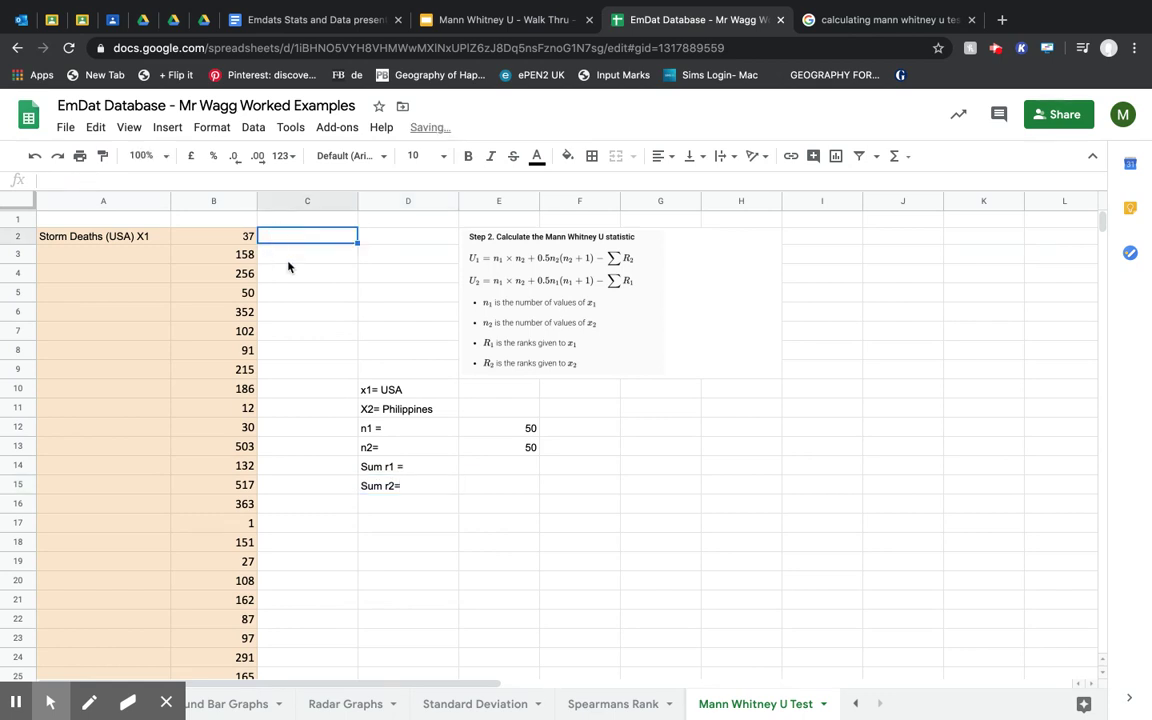
pyautogui.press('Up')
pyautogui.write('Rank')
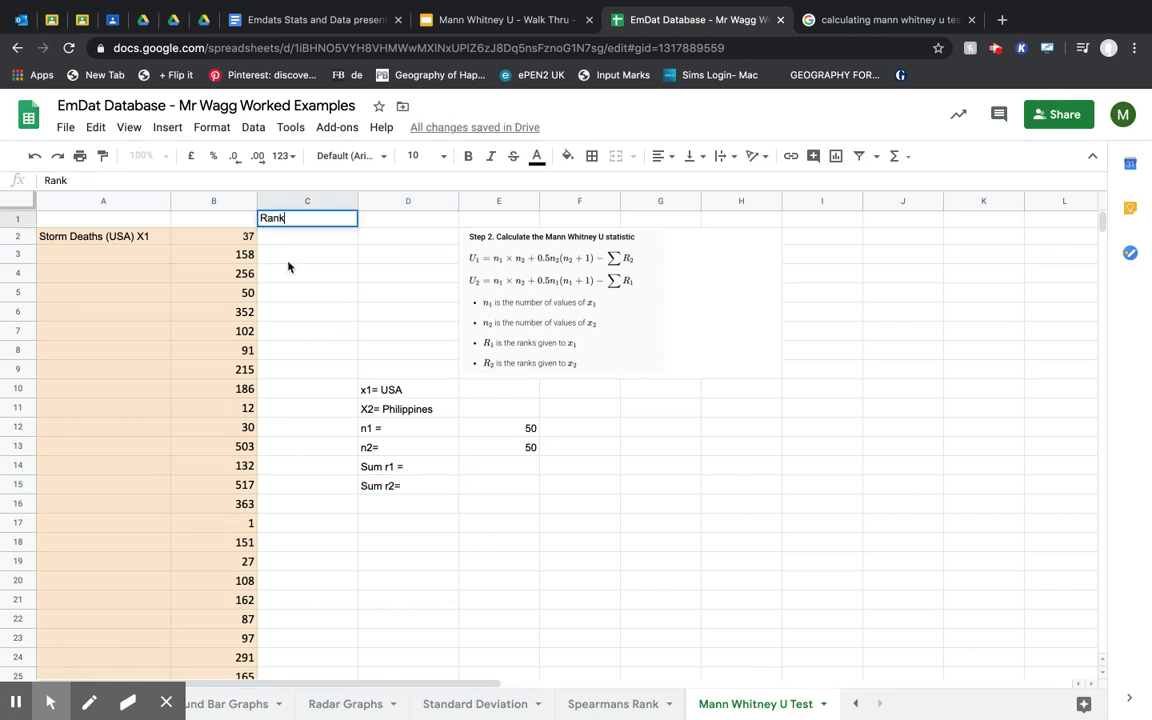
pyautogui.press('Return')
# - Enter =rank(B2,B2:B101,0) in C2 to rank the first USA value against both countries' data
pyautogui.write('=')
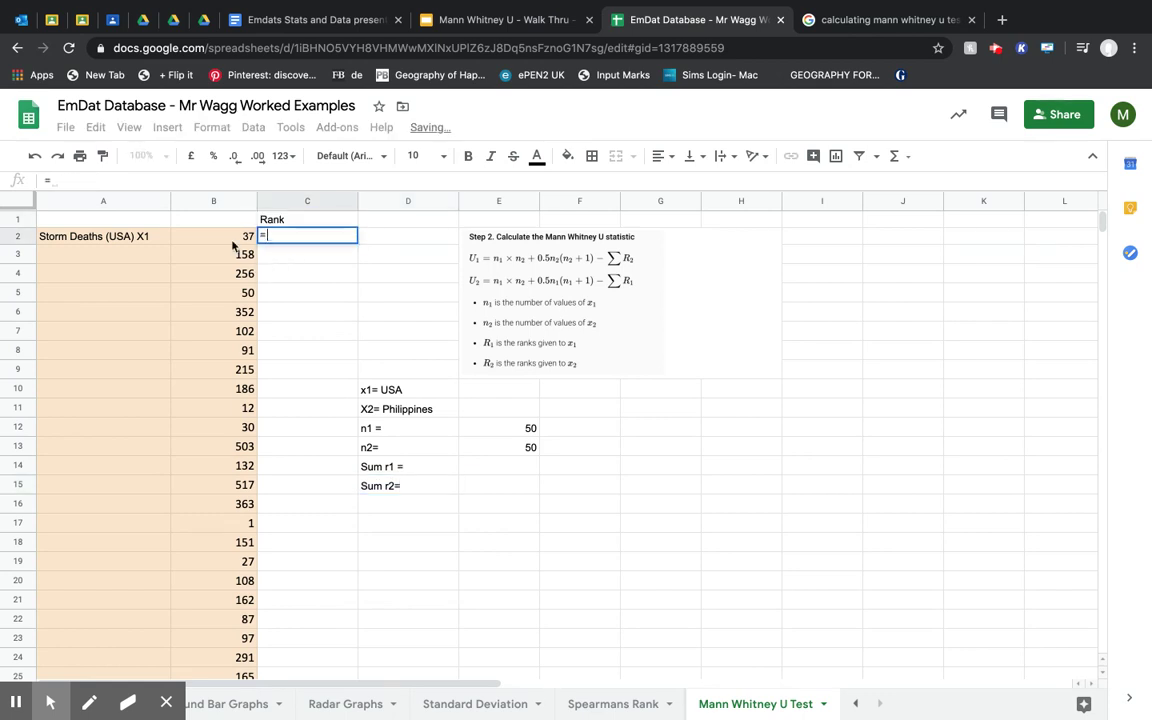
pyautogui.click(232, 241)
pyautogui.press('BackSpace')
pyautogui.press('BackSpace')
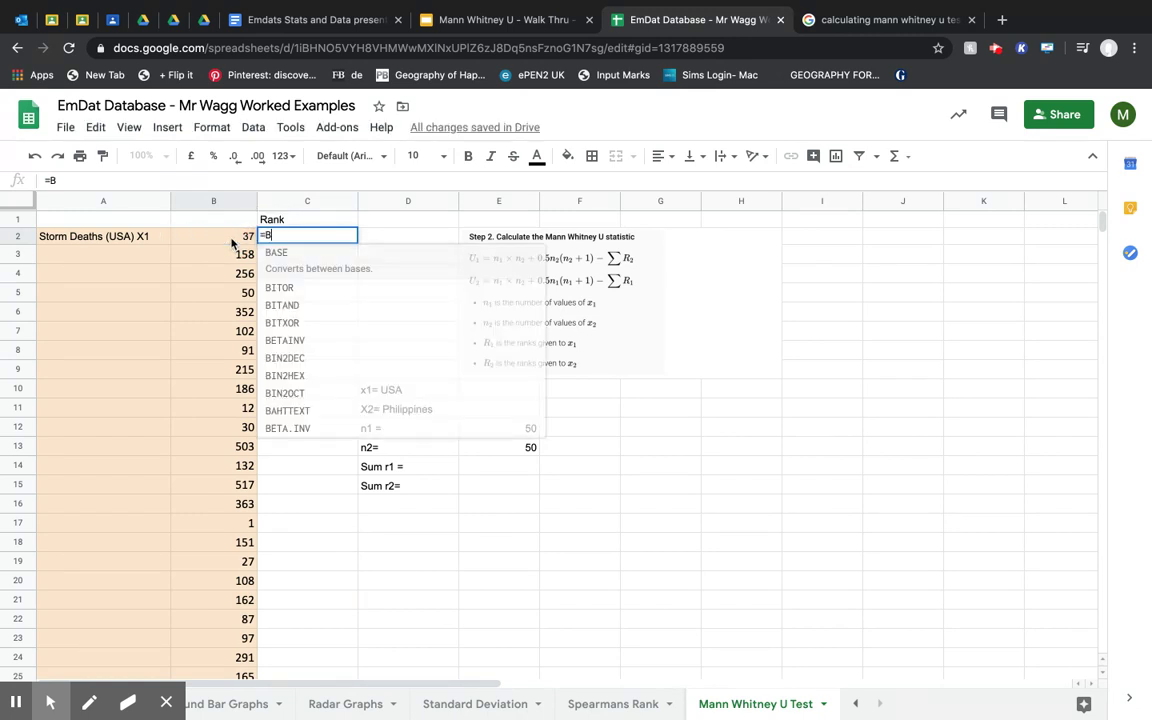
pyautogui.write('rank(')
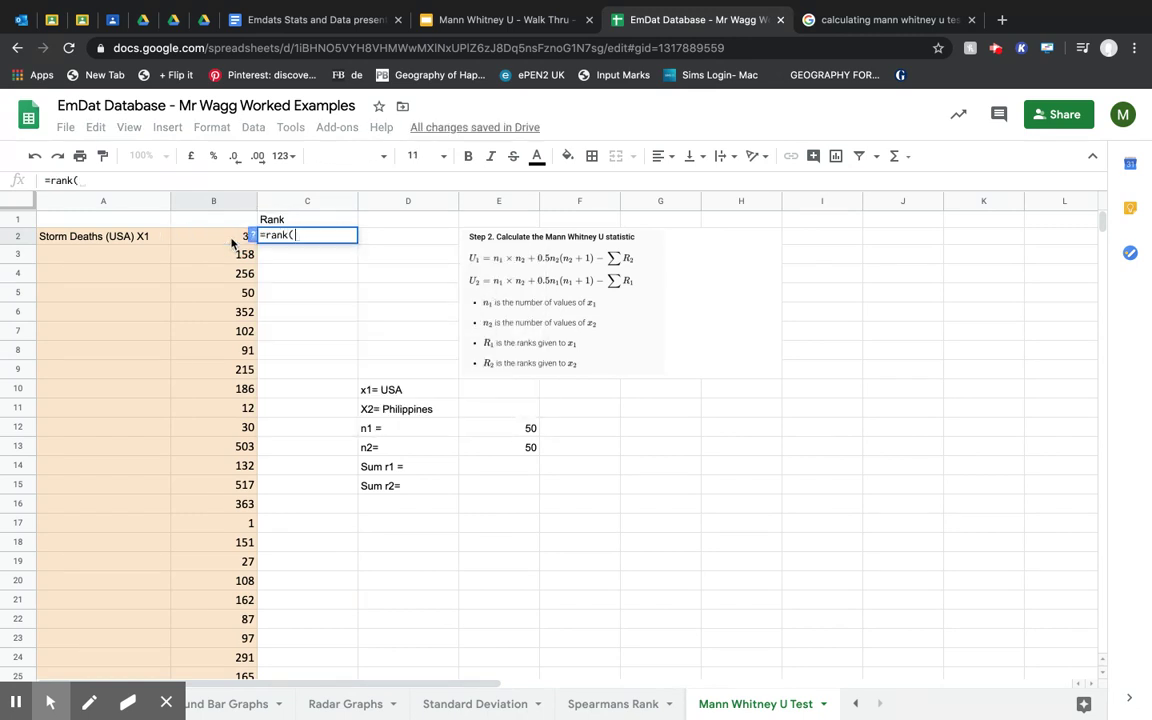
pyautogui.click(232, 241)
pyautogui.write(',')
pyautogui.moveTo(228, 241); pyautogui.dragTo(241, 487)
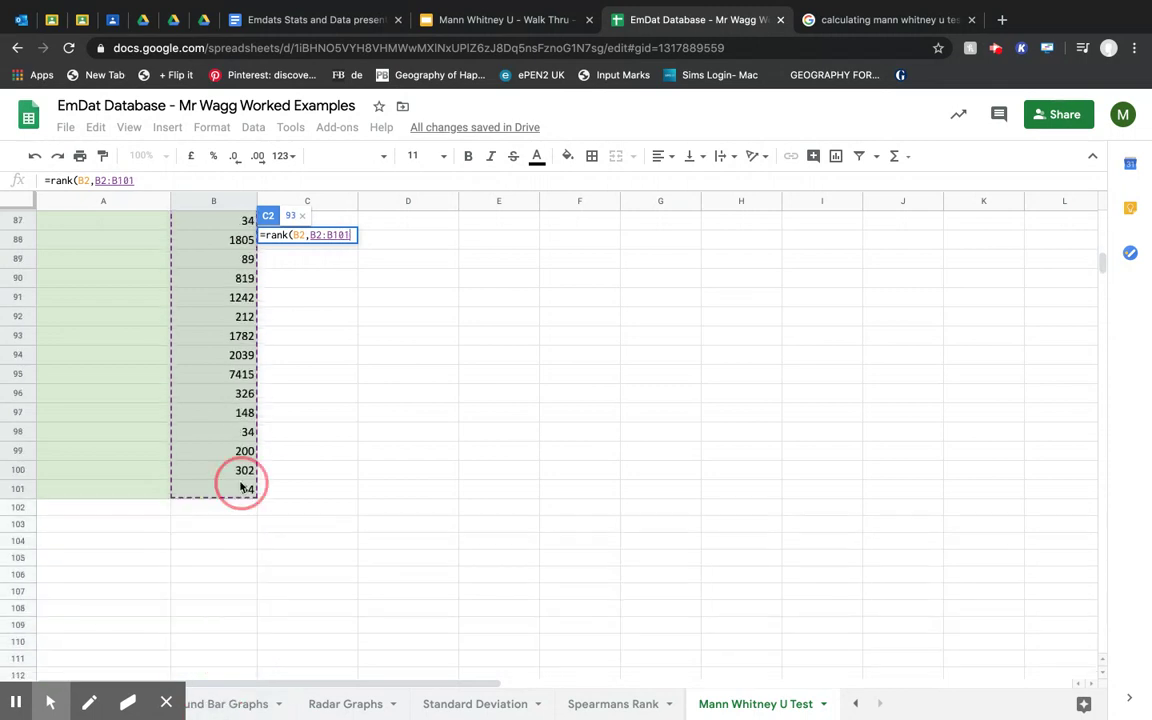
pyautogui.click(154, 179)
pyautogui.write(',')
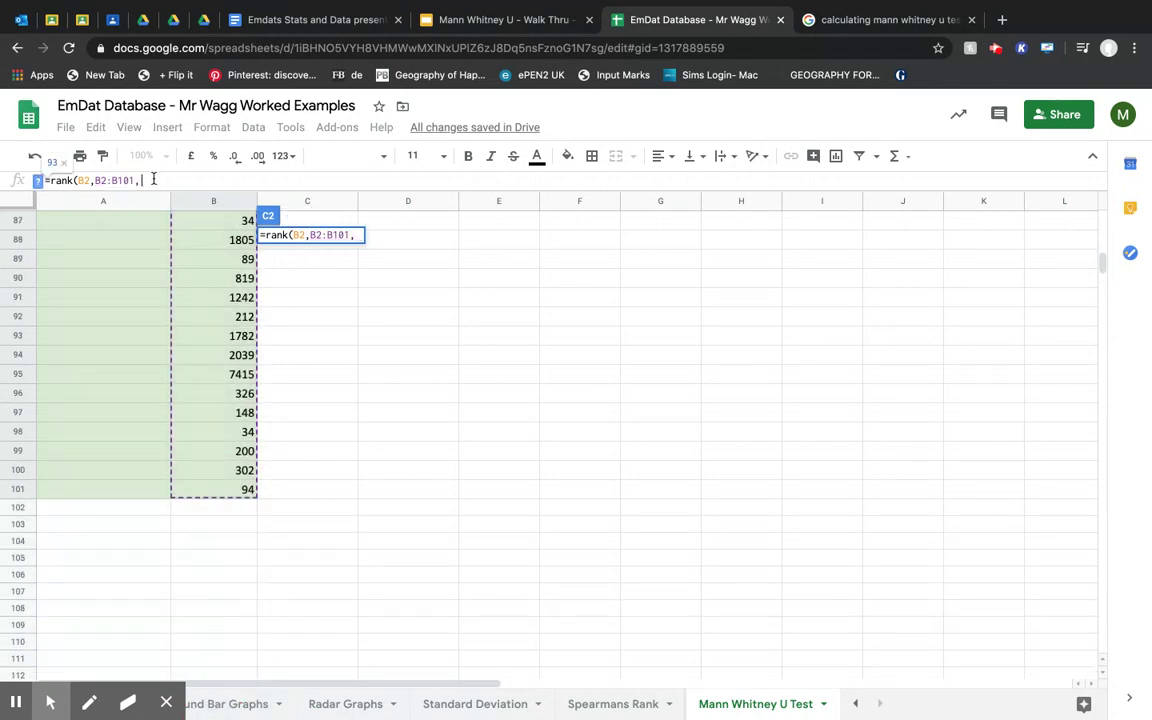
pyautogui.write('0)')
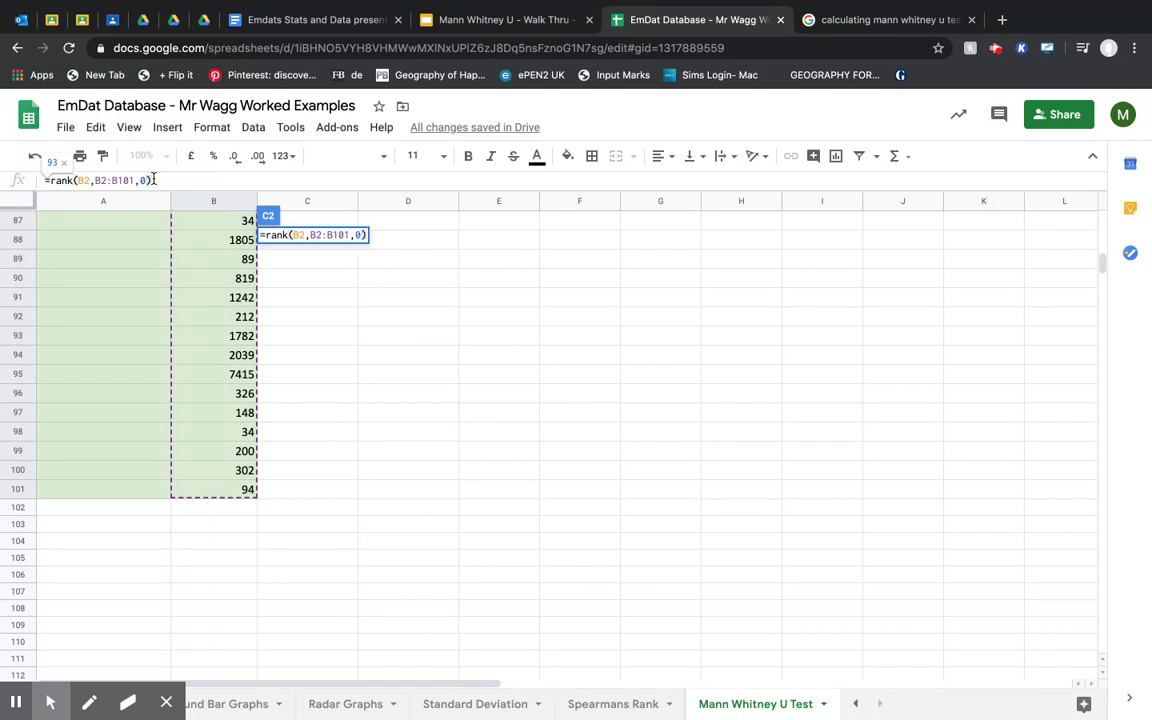
pyautogui.press('Return')
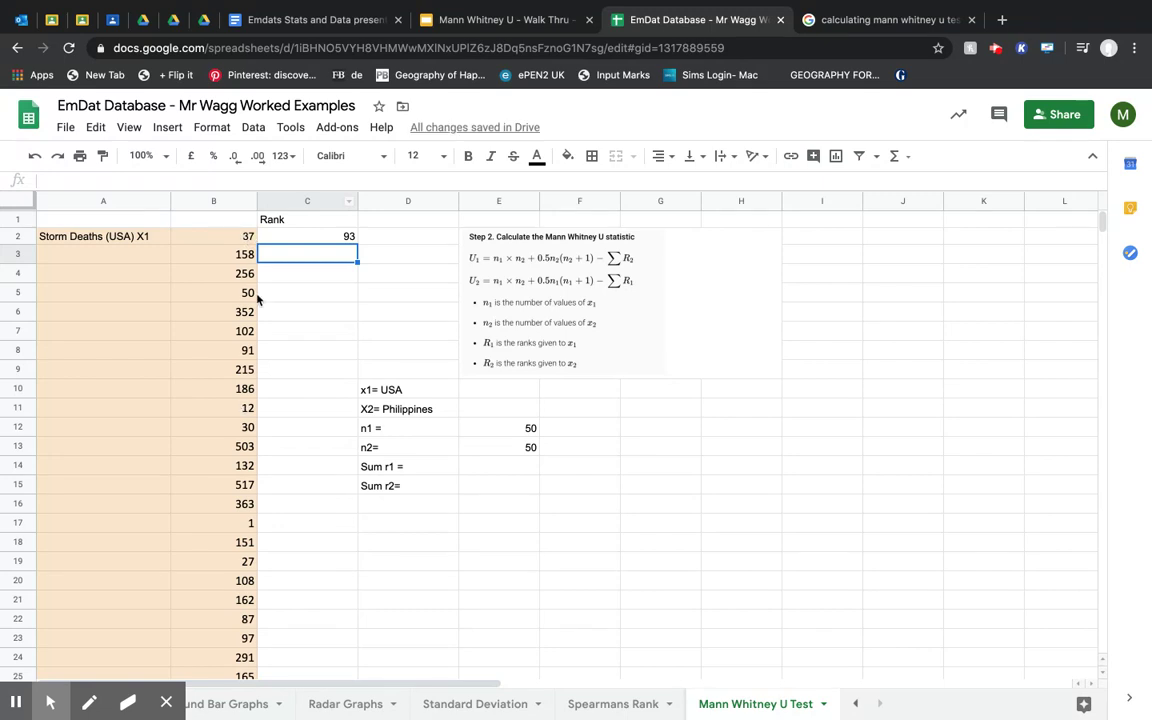
# - Make the data range in C2's rank formula absolute, as $B$2:$B$101
pyautogui.click(310, 238)
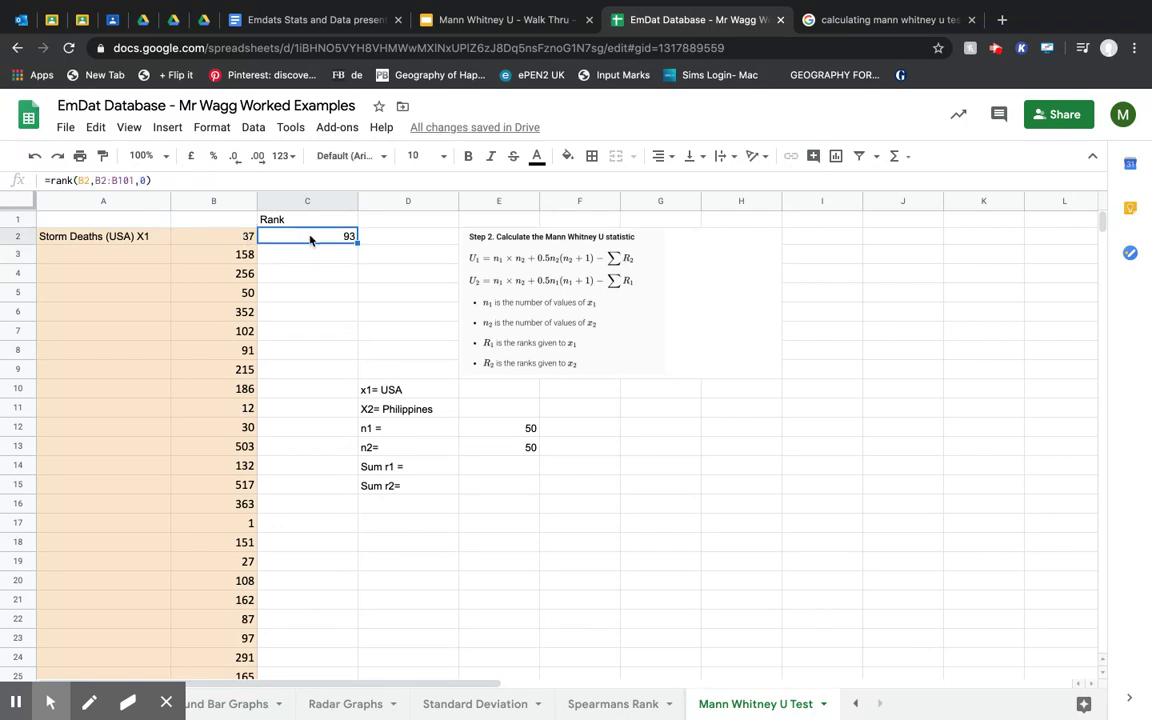
pyautogui.click(97, 180)
pyautogui.write('$B$2:$')
pyautogui.press('Return')
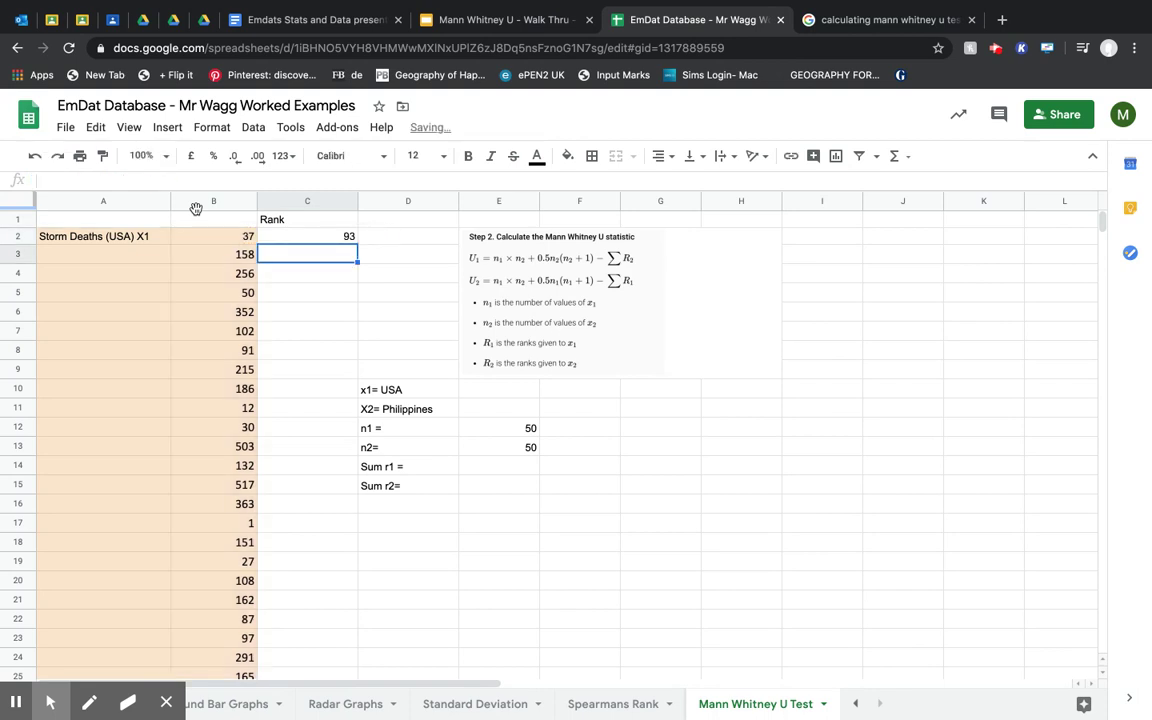
# - Fill the rank formula from C2 down to C101 and narrow column C to fit the ranks
pyautogui.click(305, 238)
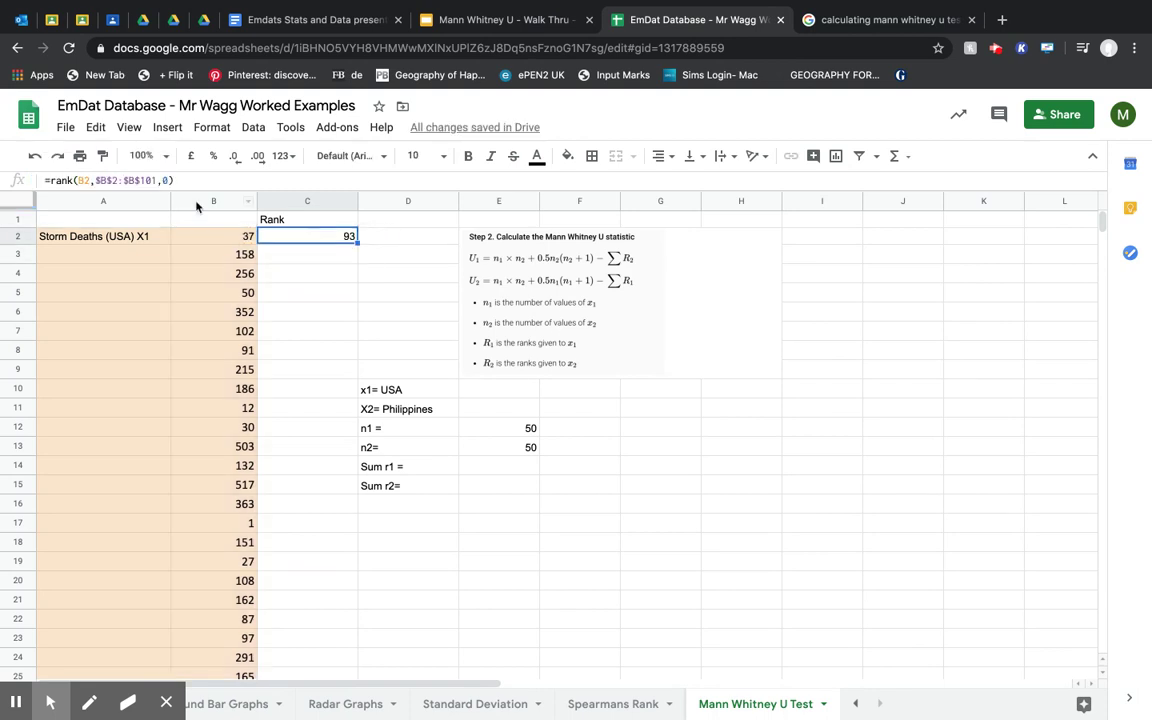
pyautogui.moveTo(357, 240); pyautogui.dragTo(330, 568)
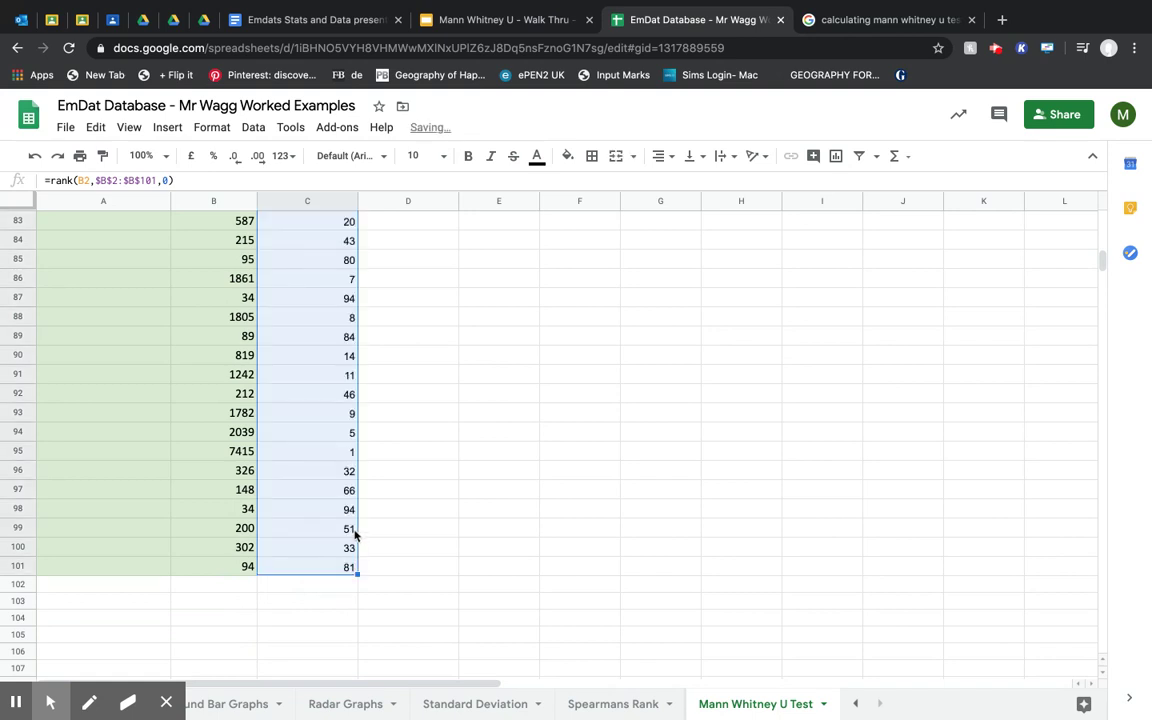
pyautogui.scroll(15, 345, 527)
pyautogui.scroll(3, 280, 393)
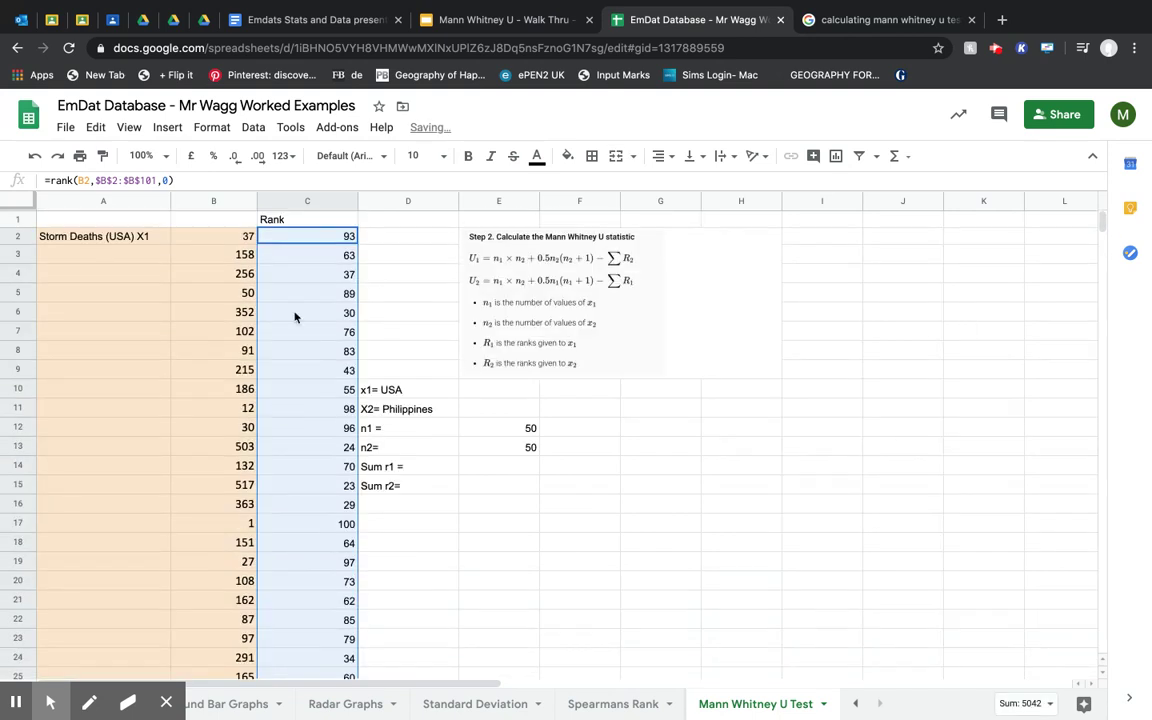
pyautogui.moveTo(358, 201); pyautogui.dragTo(317, 201)
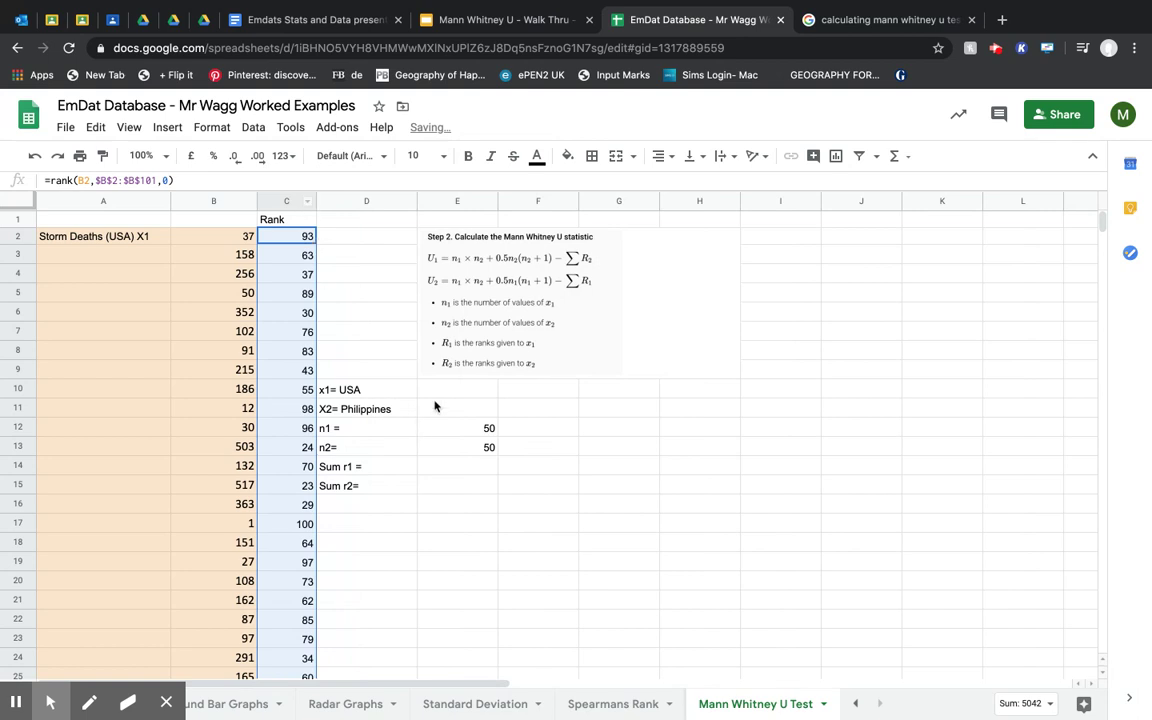
# - Shade the USA ranks in C2:C51 light orange to match the USA data
pyautogui.click(450, 467)
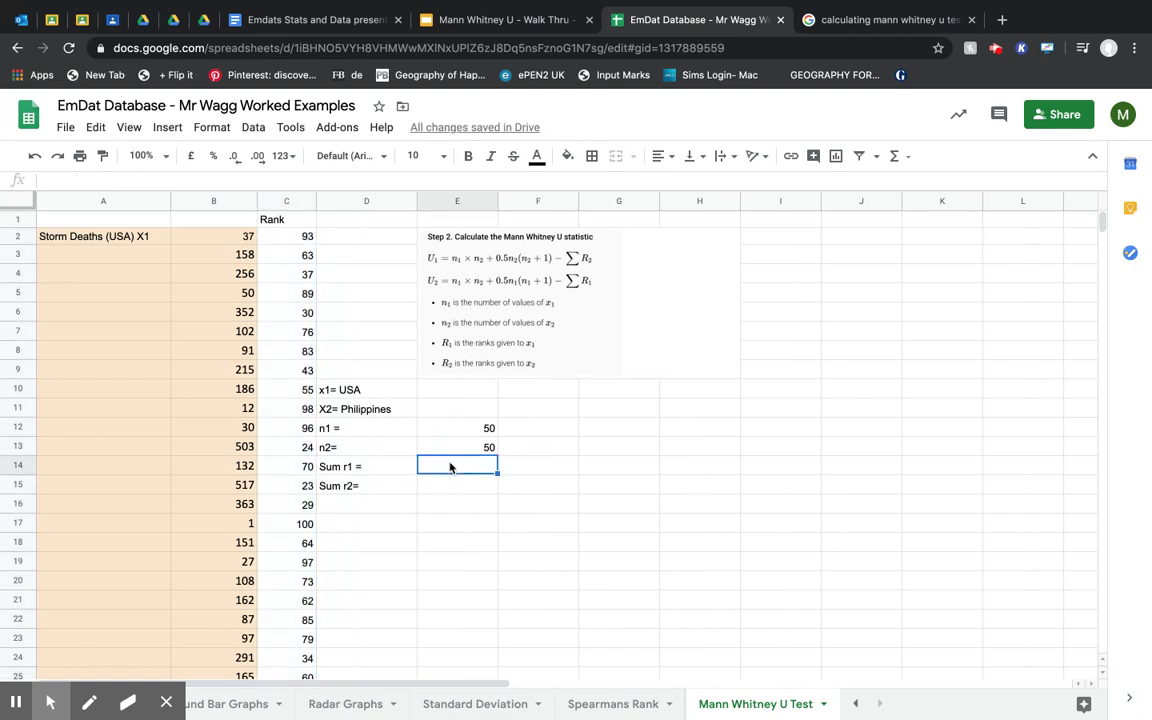
pyautogui.scroll(-5, 300, 520)
pyautogui.scroll(1, 298, 510)
pyautogui.scroll(-8, 298, 490)
pyautogui.moveTo(296, 470); pyautogui.dragTo(282, 238)
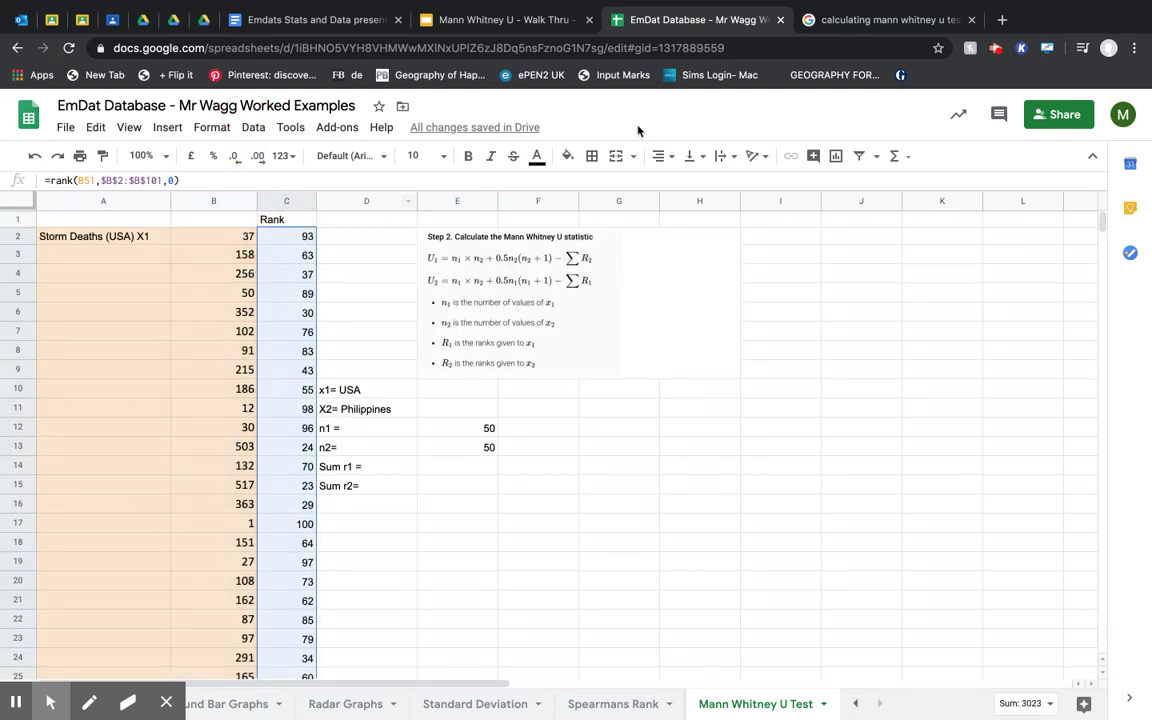
pyautogui.click(567, 155)
pyautogui.click(582, 247)
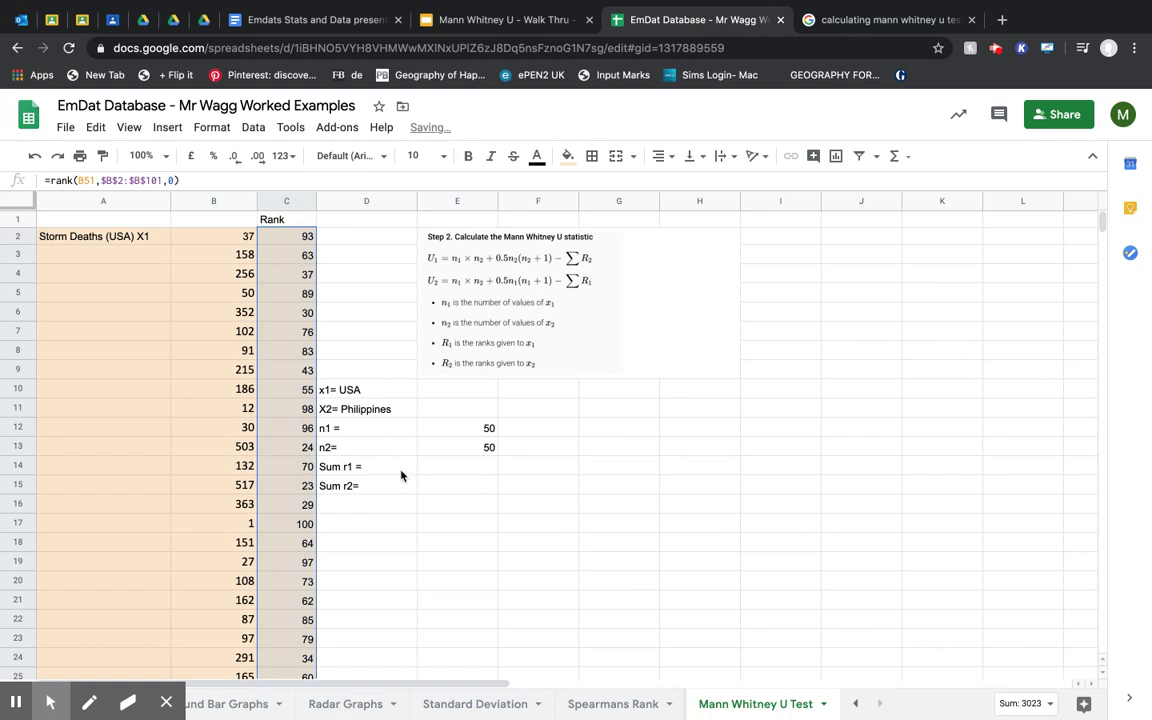
# - Enter =sum(C2:C51) in E14 to total the USA ranks for Sum r1
pyautogui.click(440, 467)
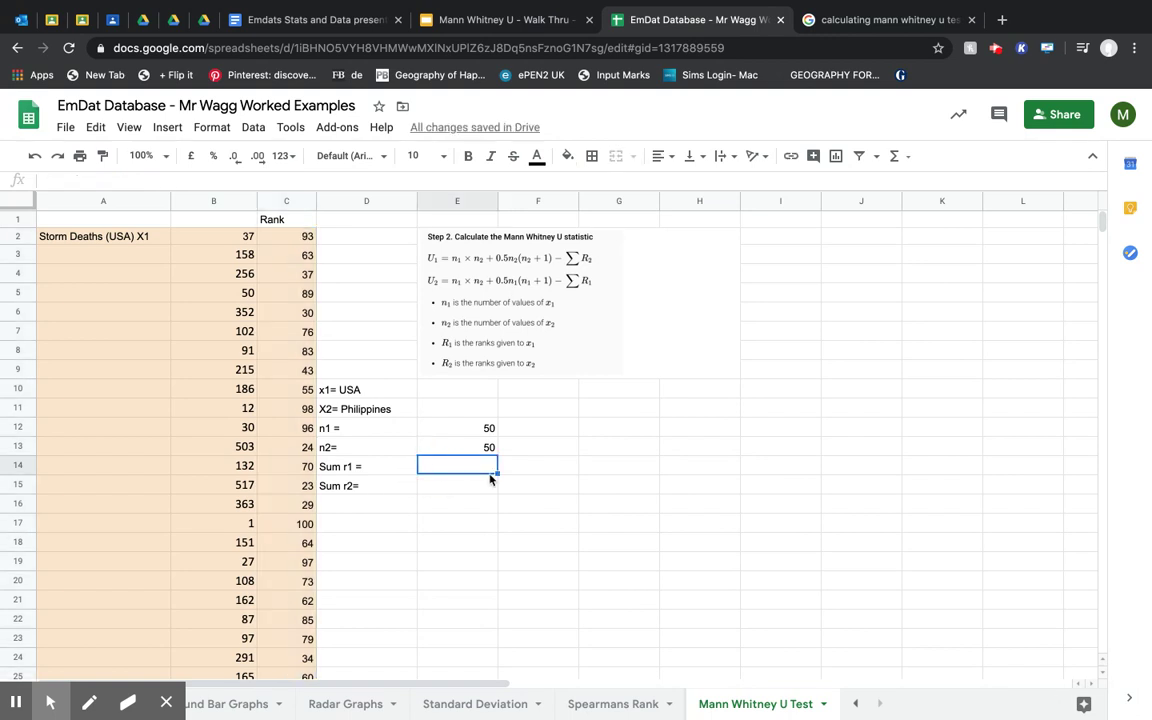
pyautogui.write('=sum')
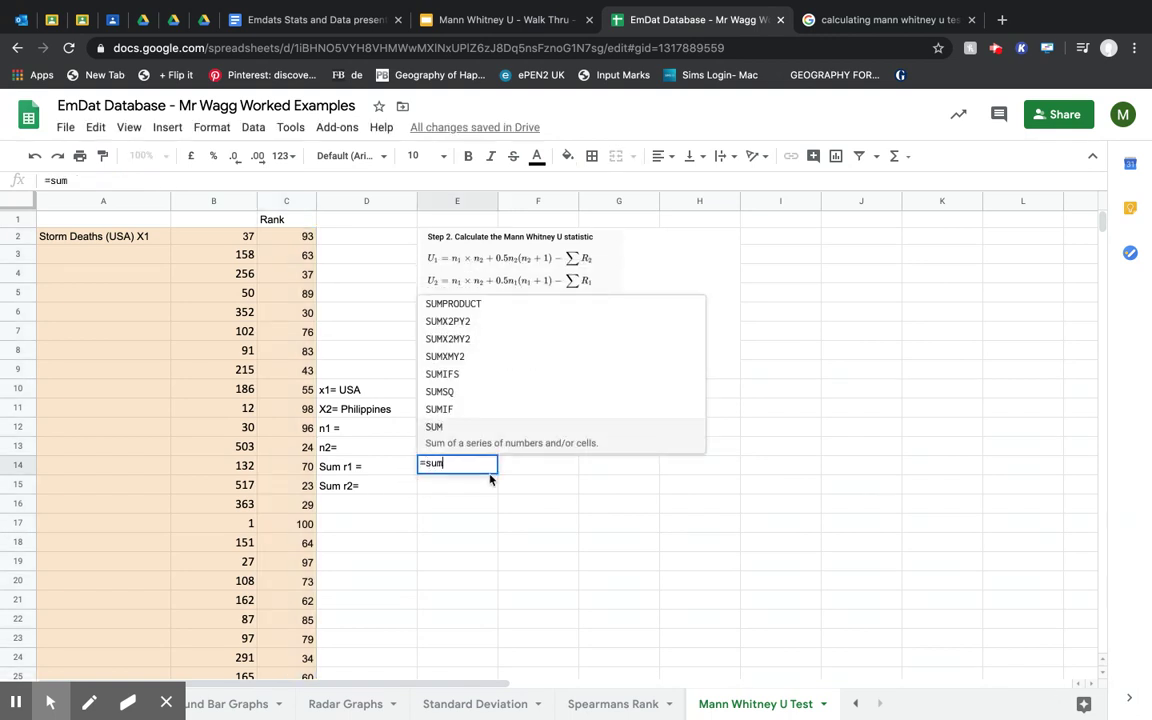
pyautogui.write('(')
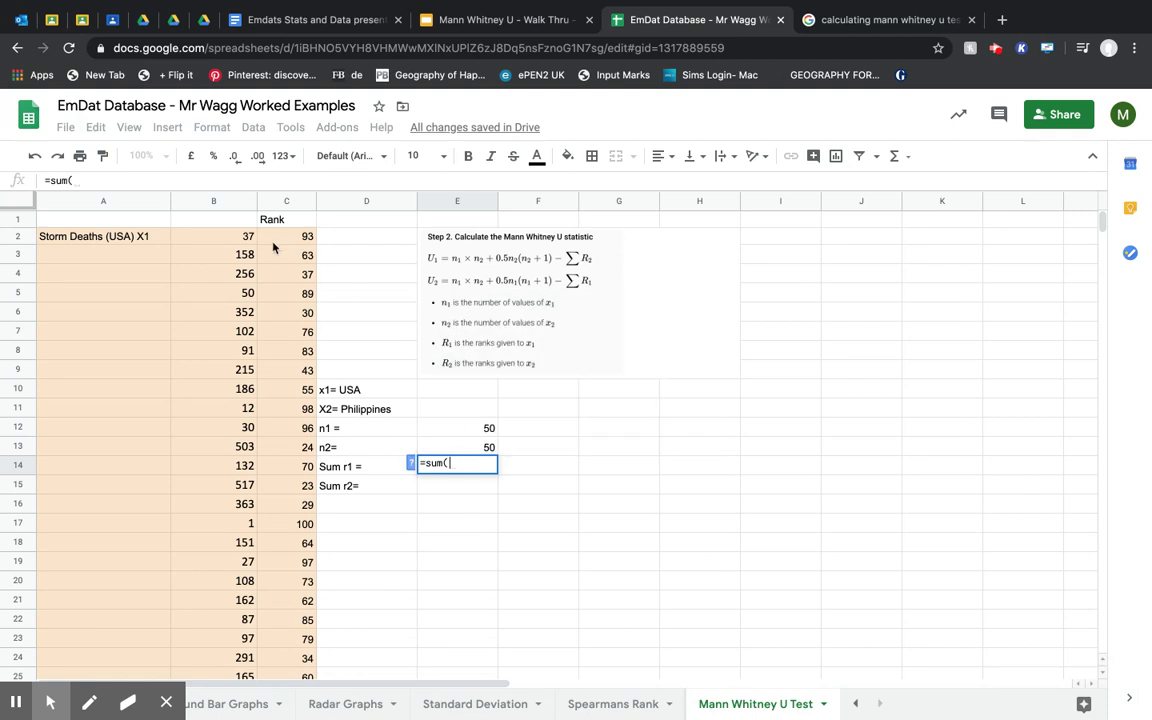
pyautogui.click(282, 242)
pyautogui.moveTo(281, 246); pyautogui.dragTo(300, 676)
pyautogui.moveTo(301, 716); pyautogui.dragTo(299, 500)
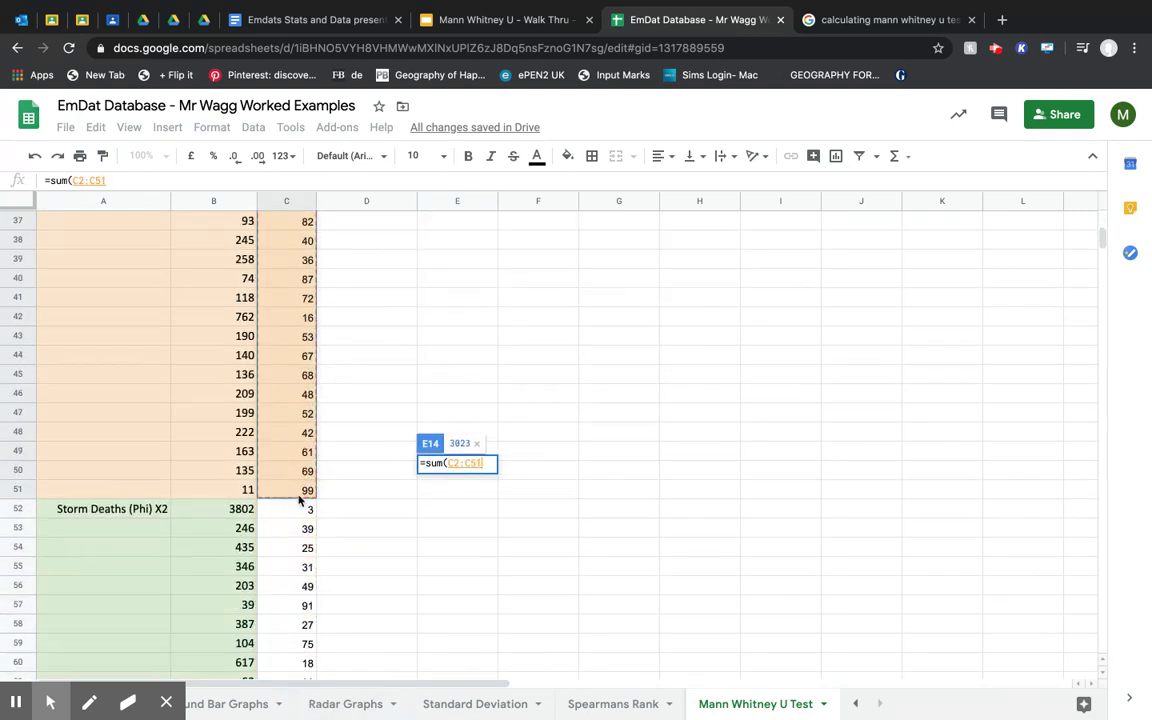
pyautogui.write(')')
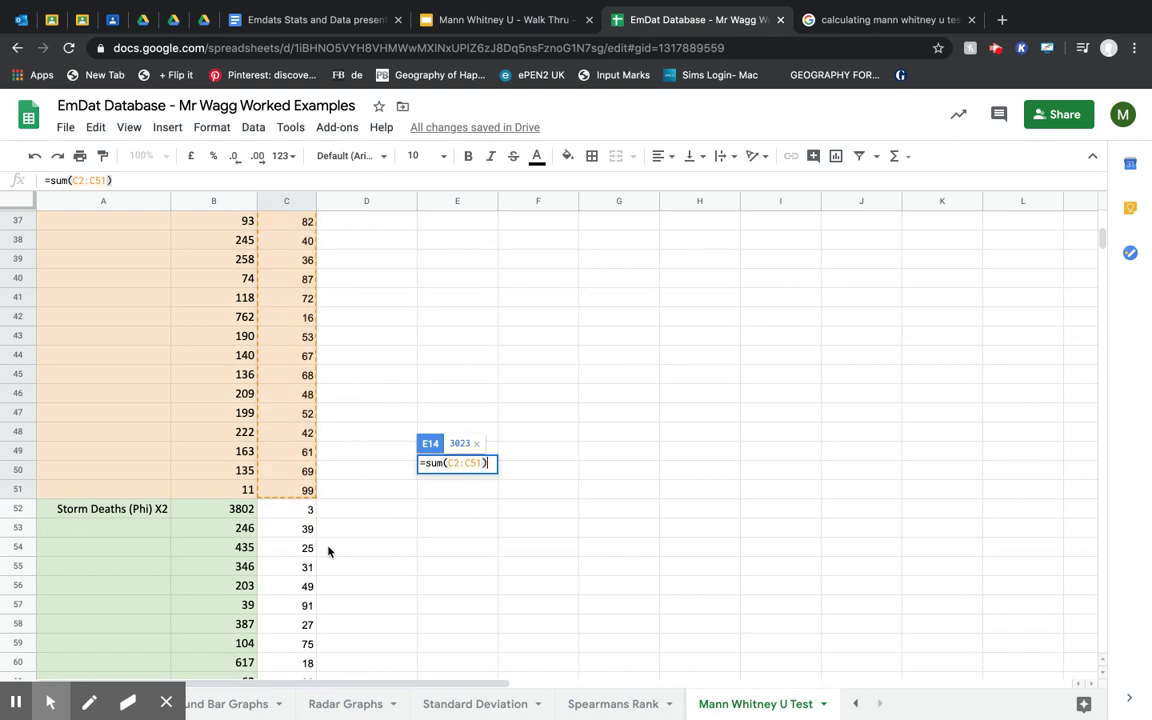
pyautogui.press('Return')
# - Enter =sum(C52:C101) in E15 to total the Philippines ranks for Sum r2
pyautogui.scroll(3, 478, 290)
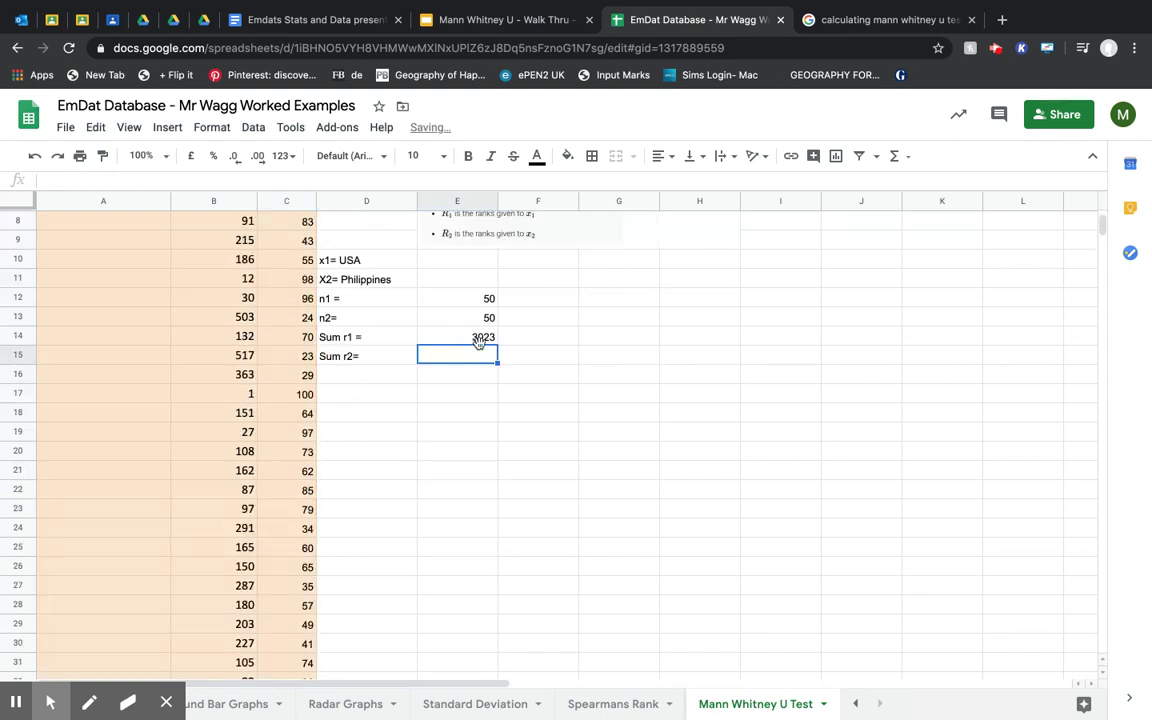
pyautogui.write('=sum(')
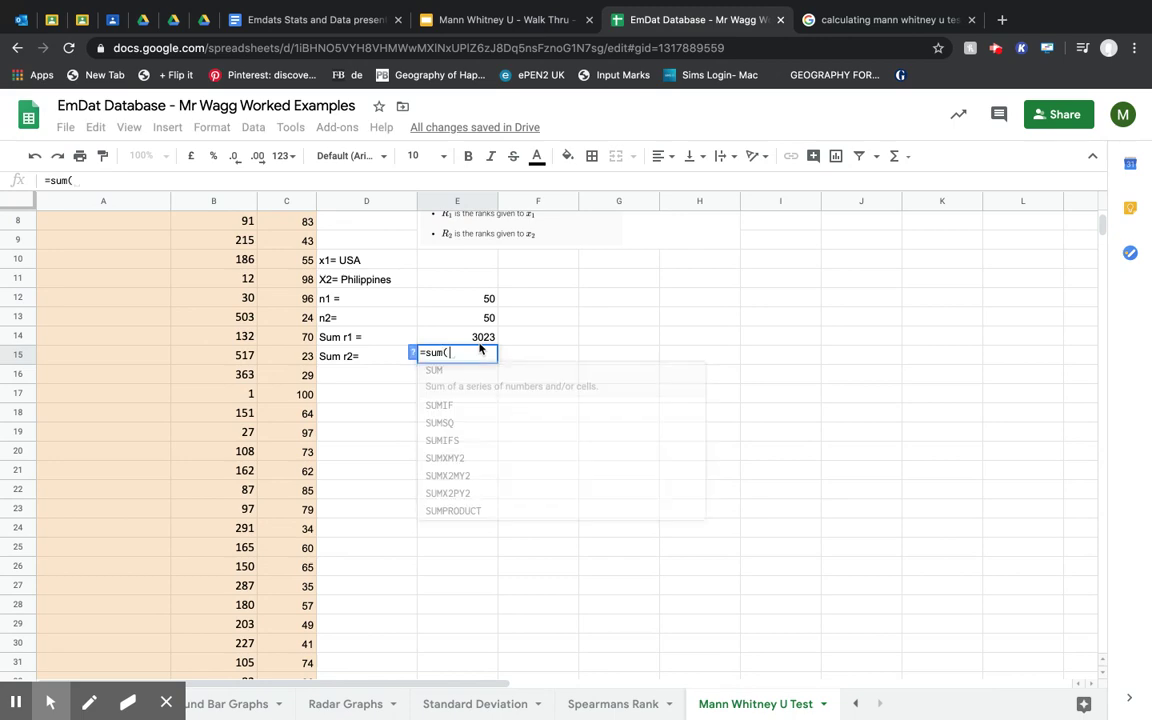
pyautogui.scroll(-5, 378, 519)
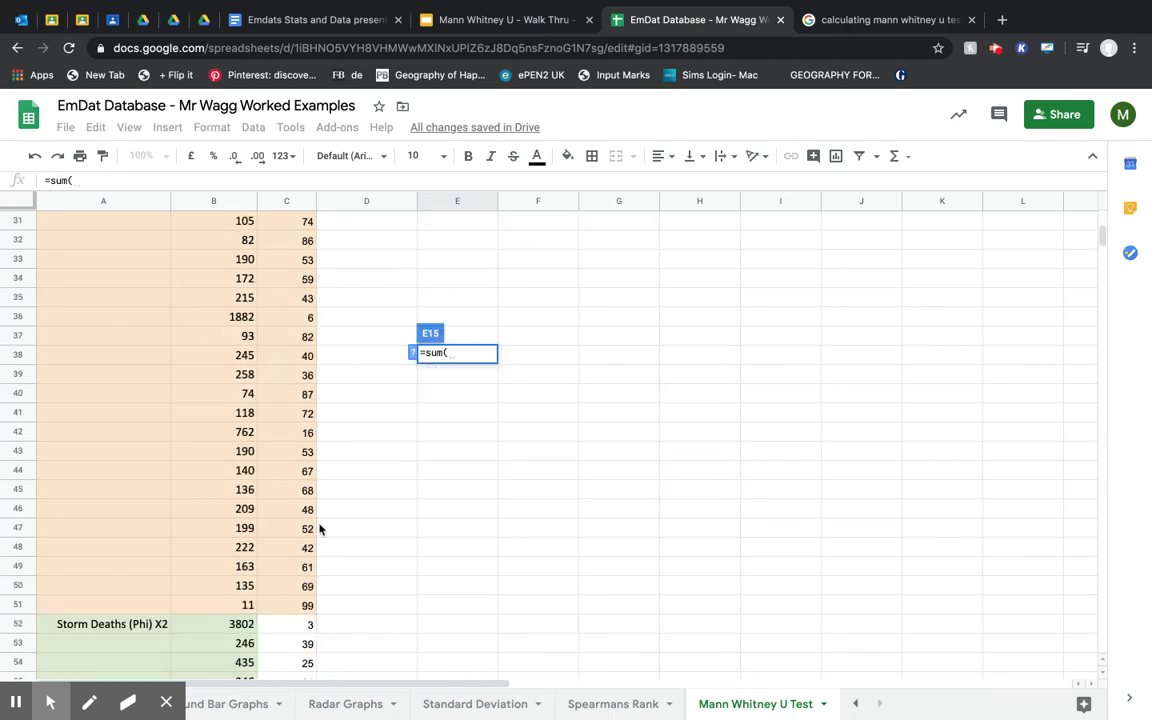
pyautogui.scroll(-1, 320, 529)
pyautogui.moveTo(306, 527); pyautogui.dragTo(311, 625)
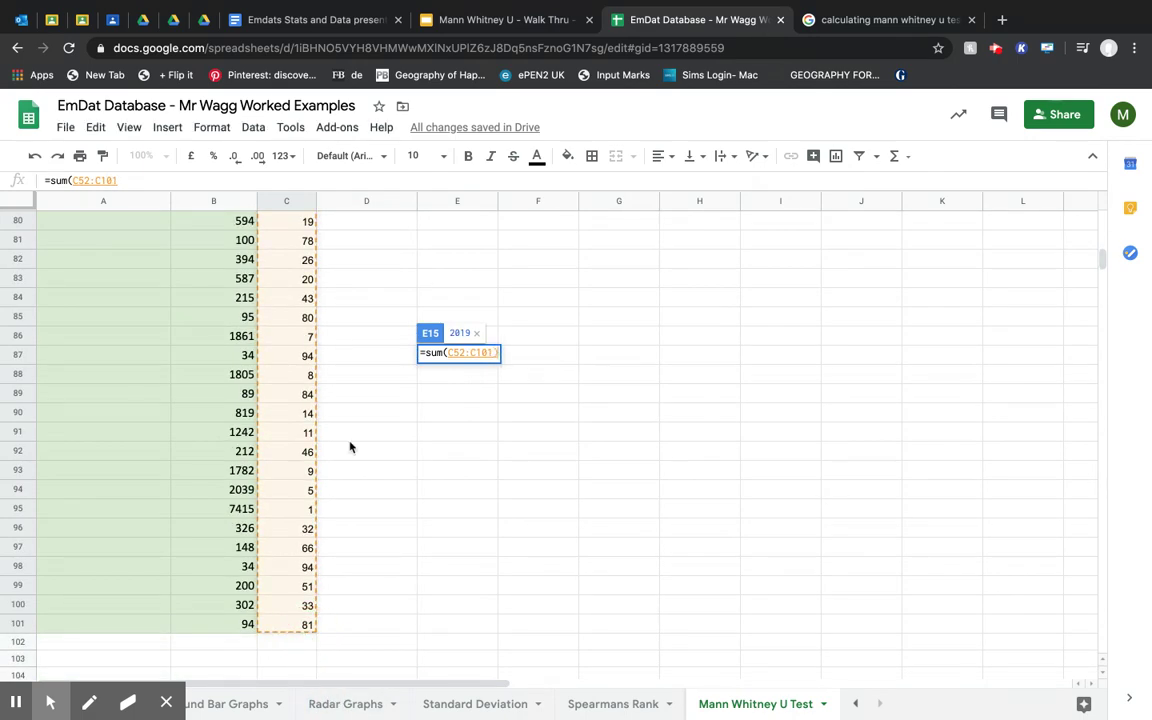
pyautogui.press('Return')
# - Label D16 as U1 and begin the formula in E16 with the n1 by n2 product, =(E12*E13
pyautogui.scroll(5, 505, 455)
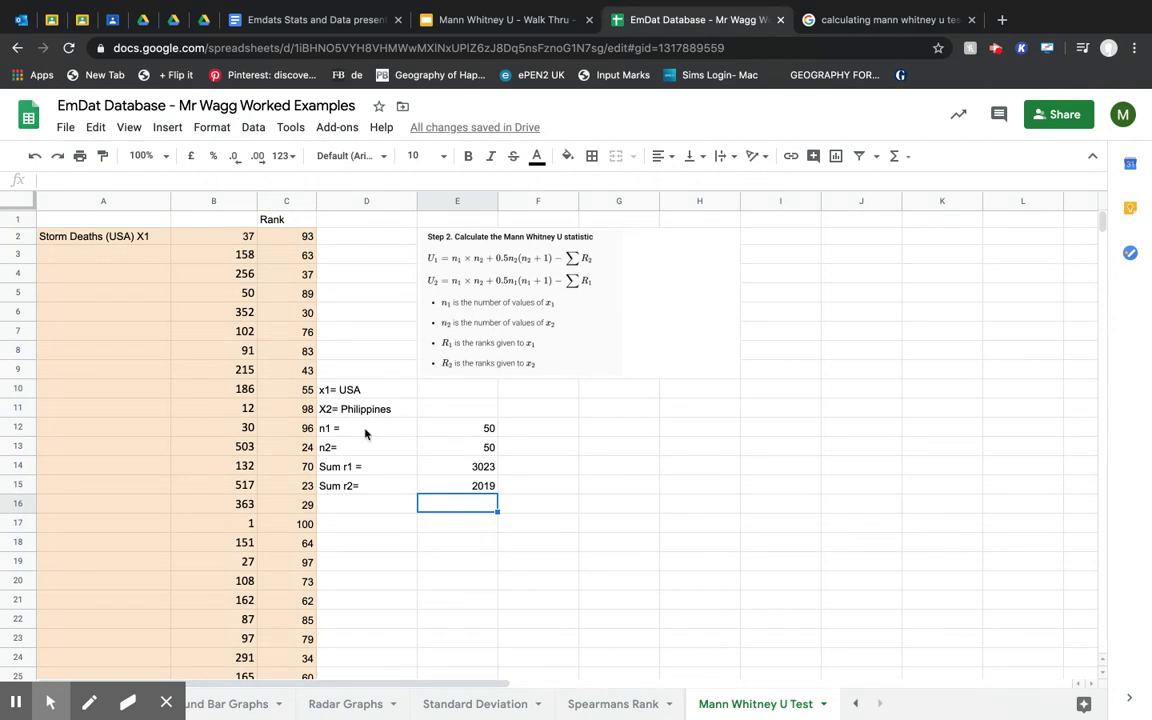
pyautogui.click(376, 496)
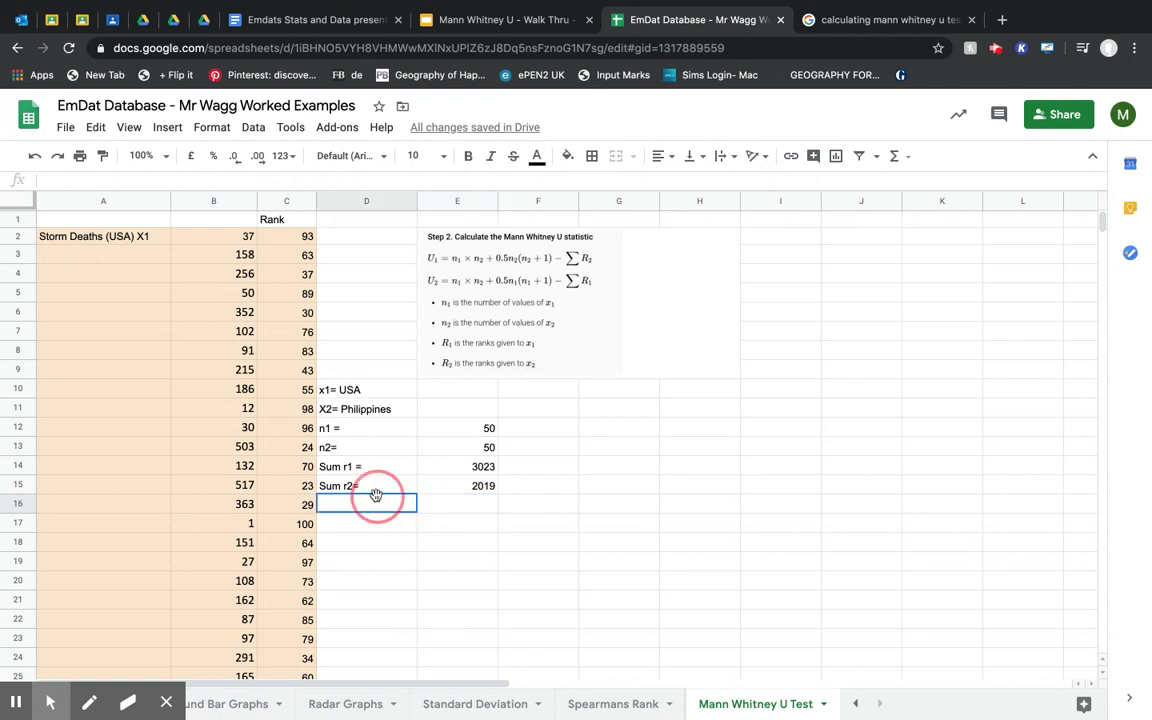
pyautogui.write('U1')
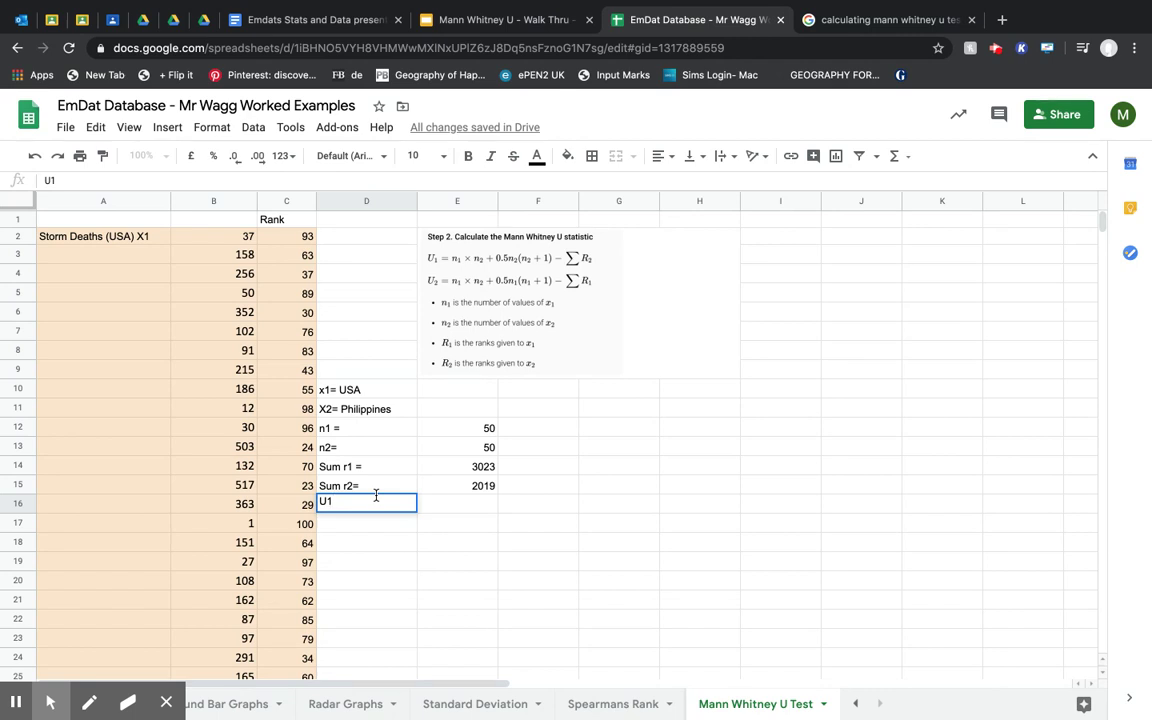
pyautogui.press('Tab')
pyautogui.write('=')
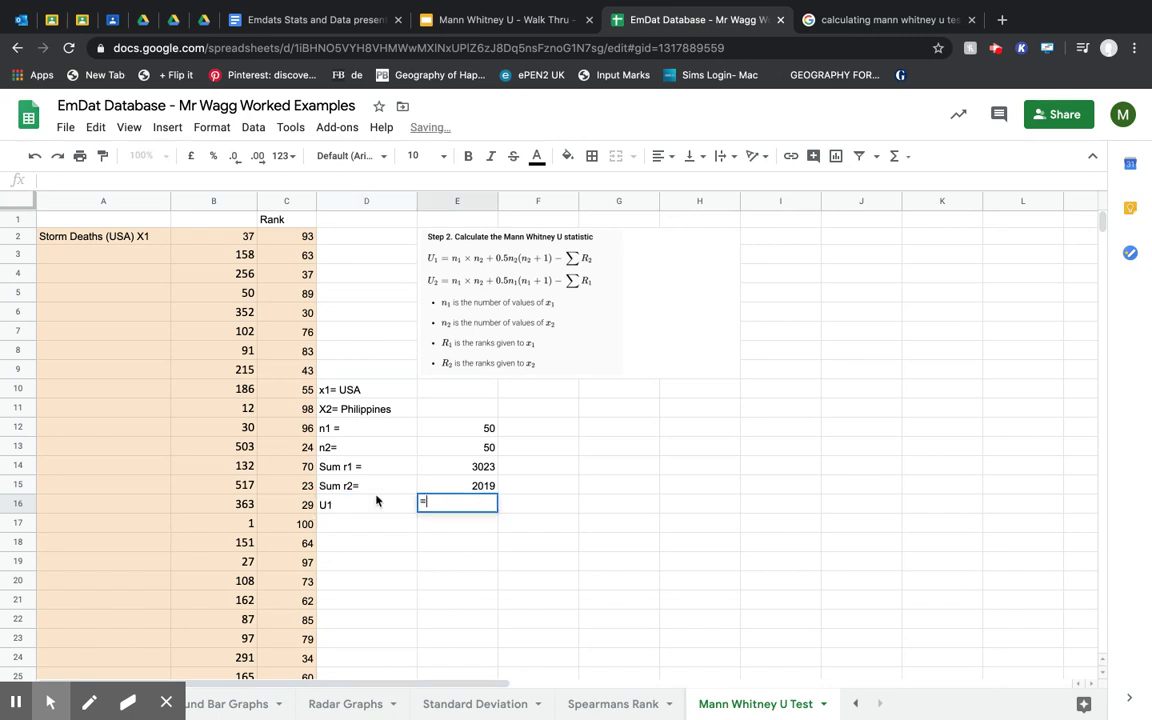
pyautogui.write('(')
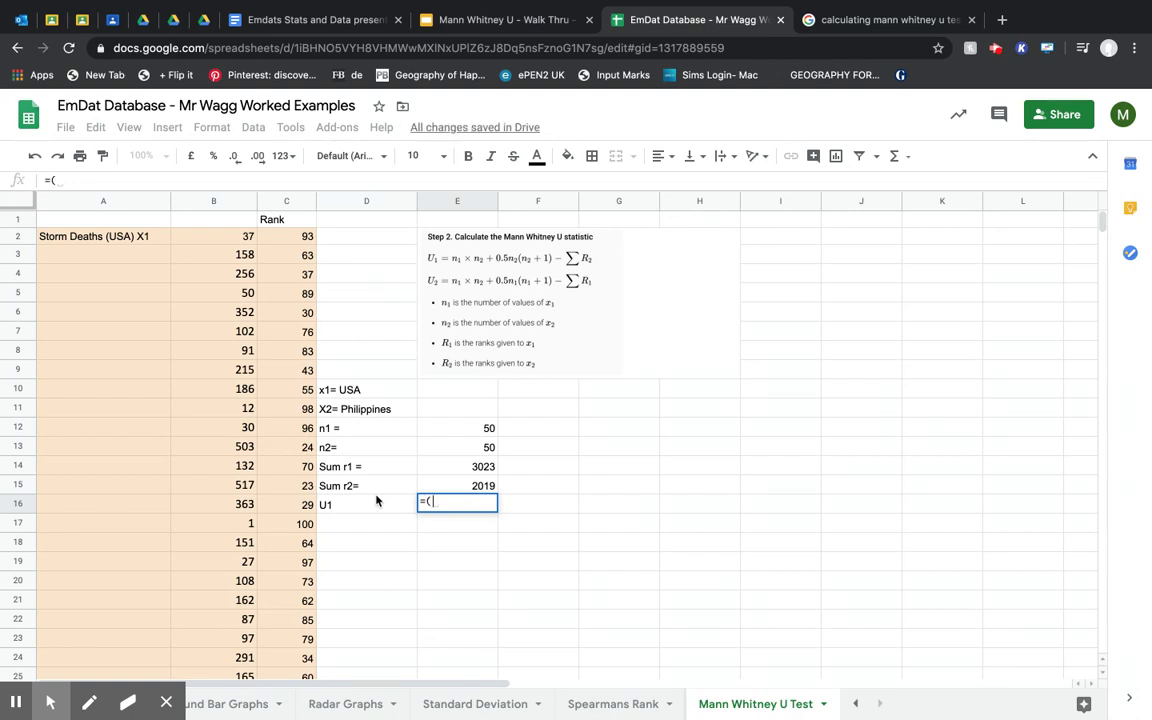
pyautogui.click(452, 429)
pyautogui.write('*')
pyautogui.click(466, 447)
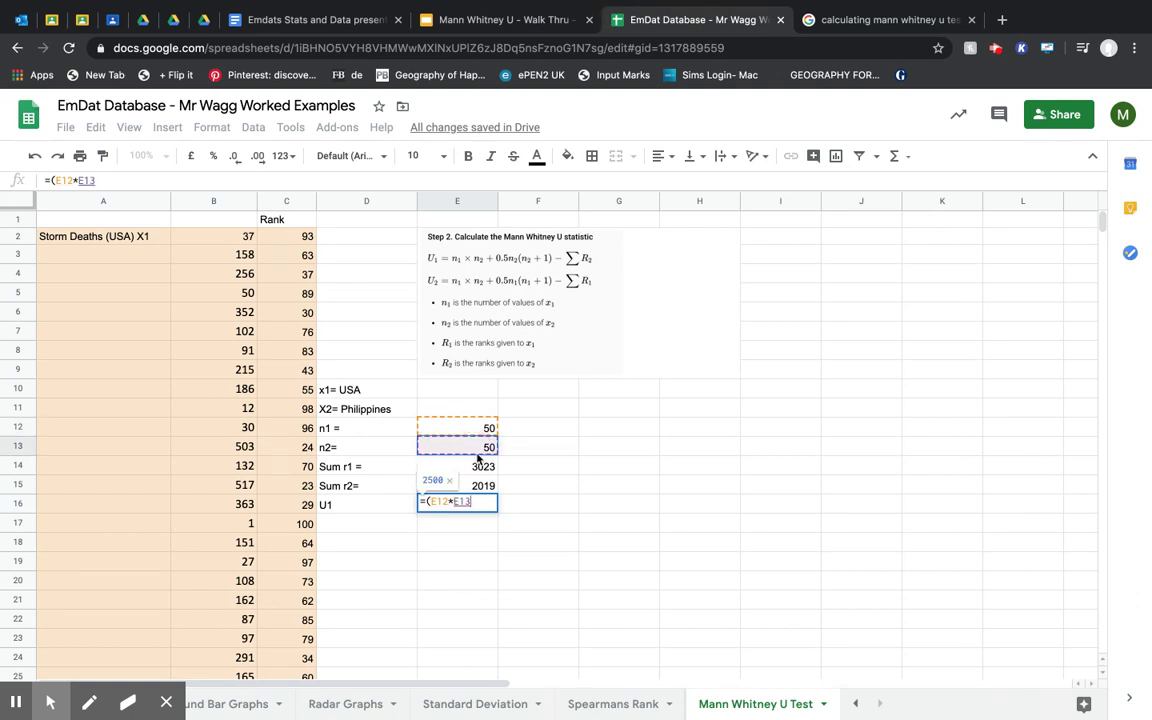
# - Close the product's bracket and complete E16's formula with the term +0.5*E13*(E13-1)
pyautogui.write(')+0.')
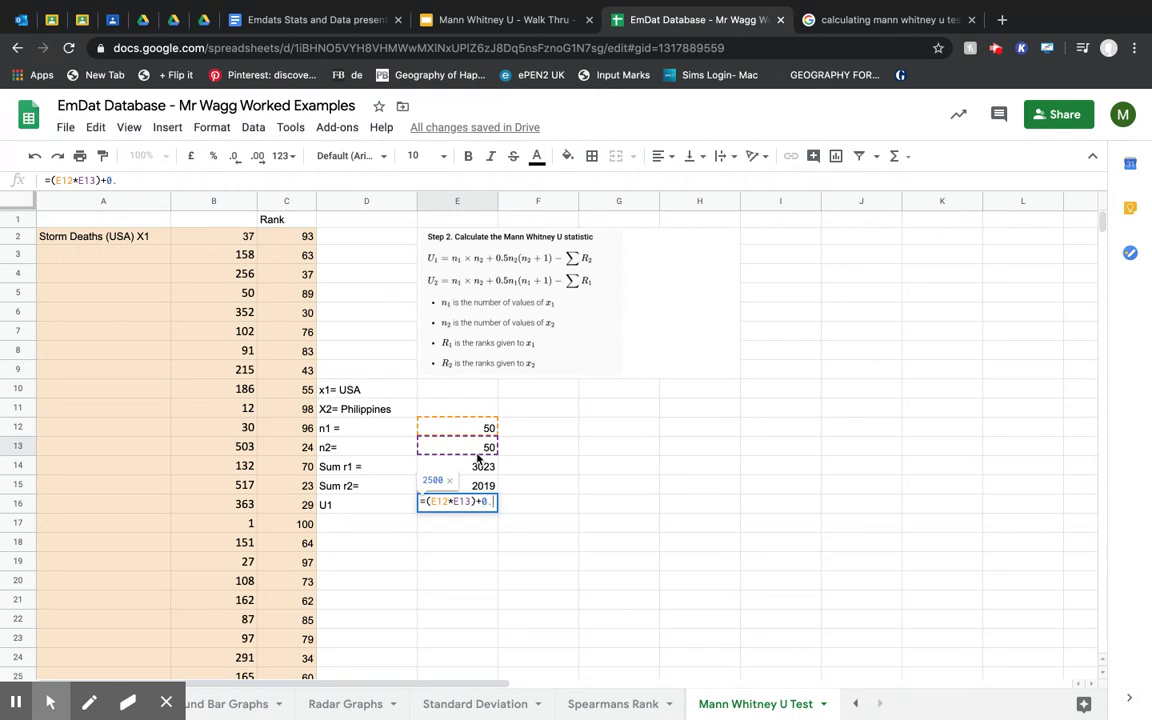
pyautogui.write('5*')
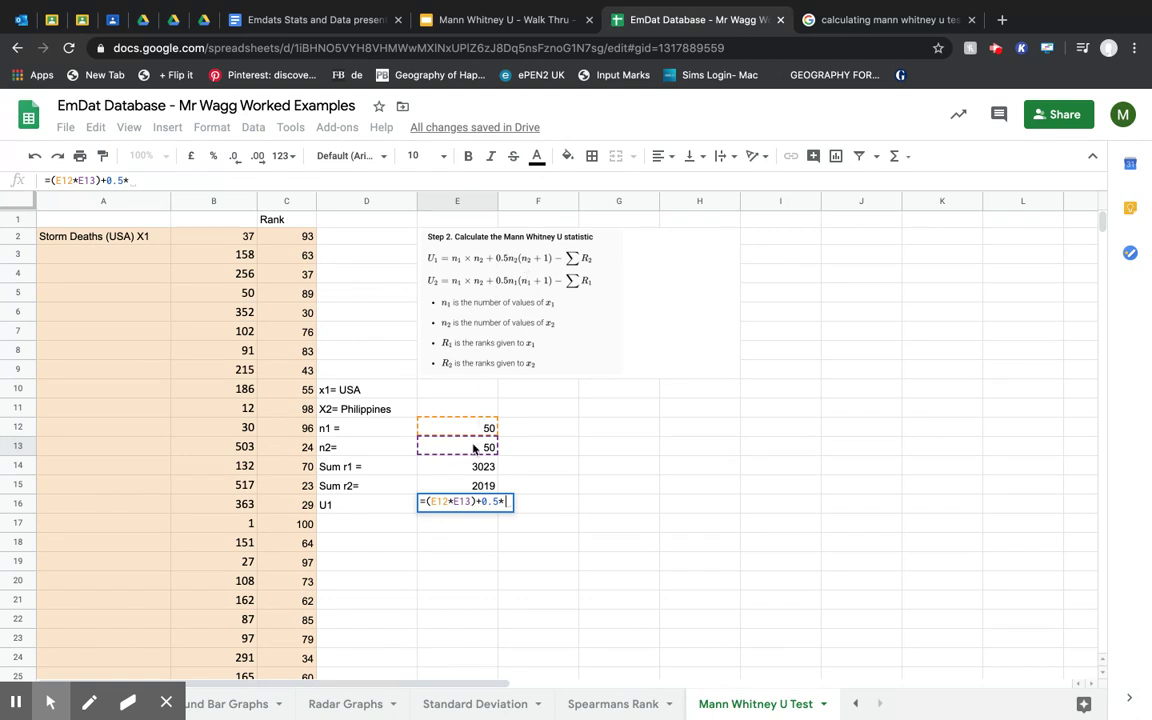
pyautogui.click(473, 448)
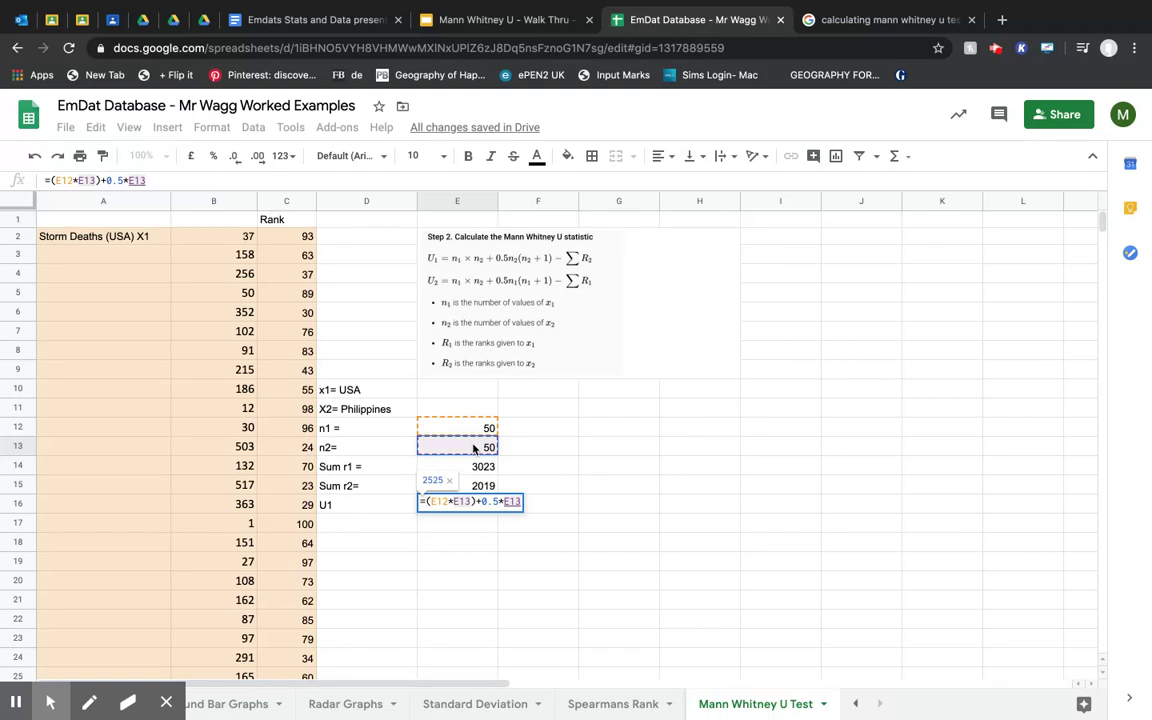
pyautogui.write('*(')
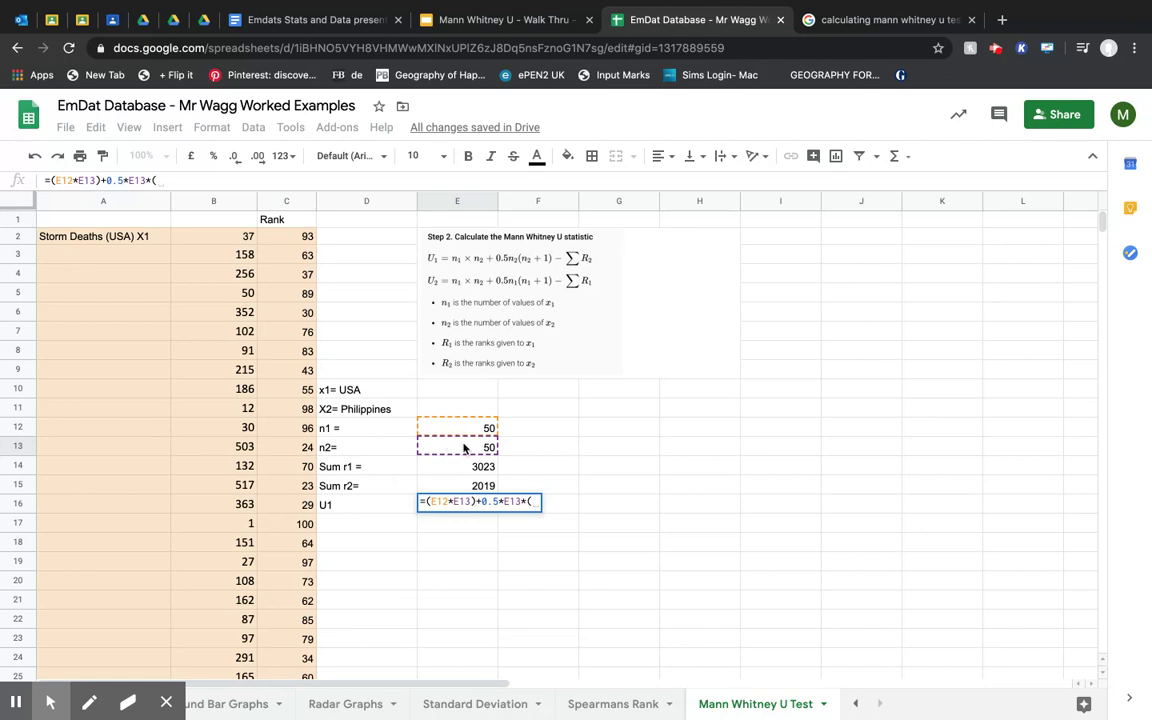
pyautogui.click(463, 447)
pyautogui.write('-1)')
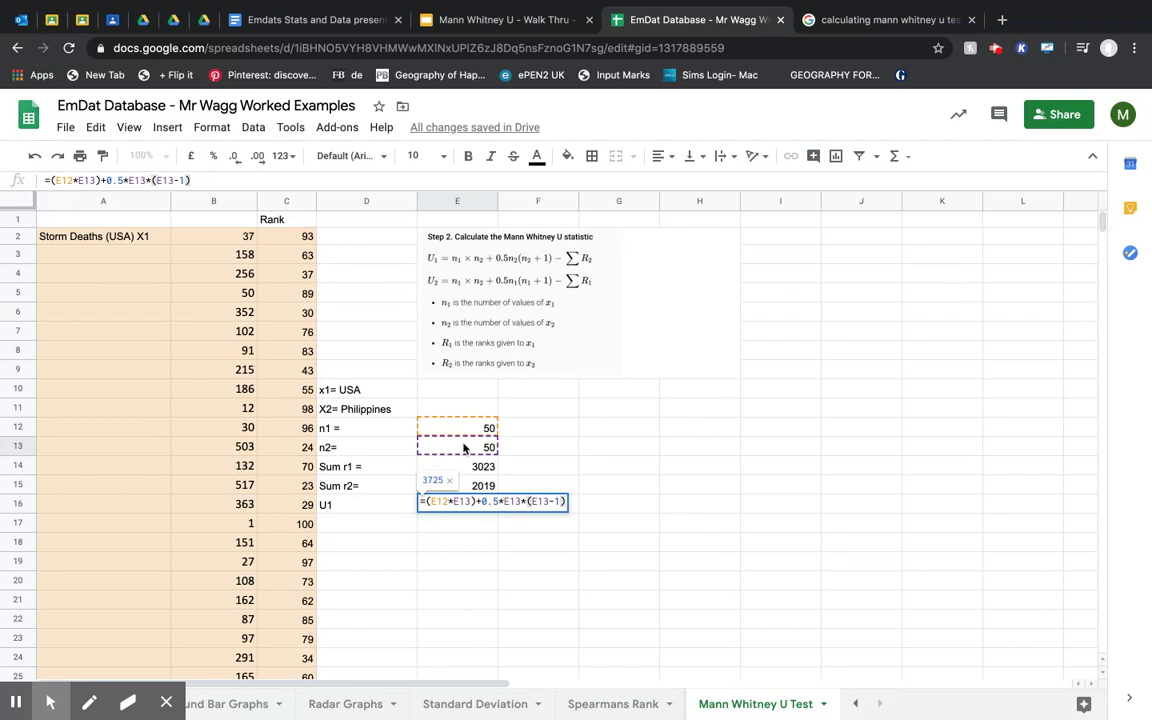
pyautogui.press('Return')
pyautogui.click(480, 503)
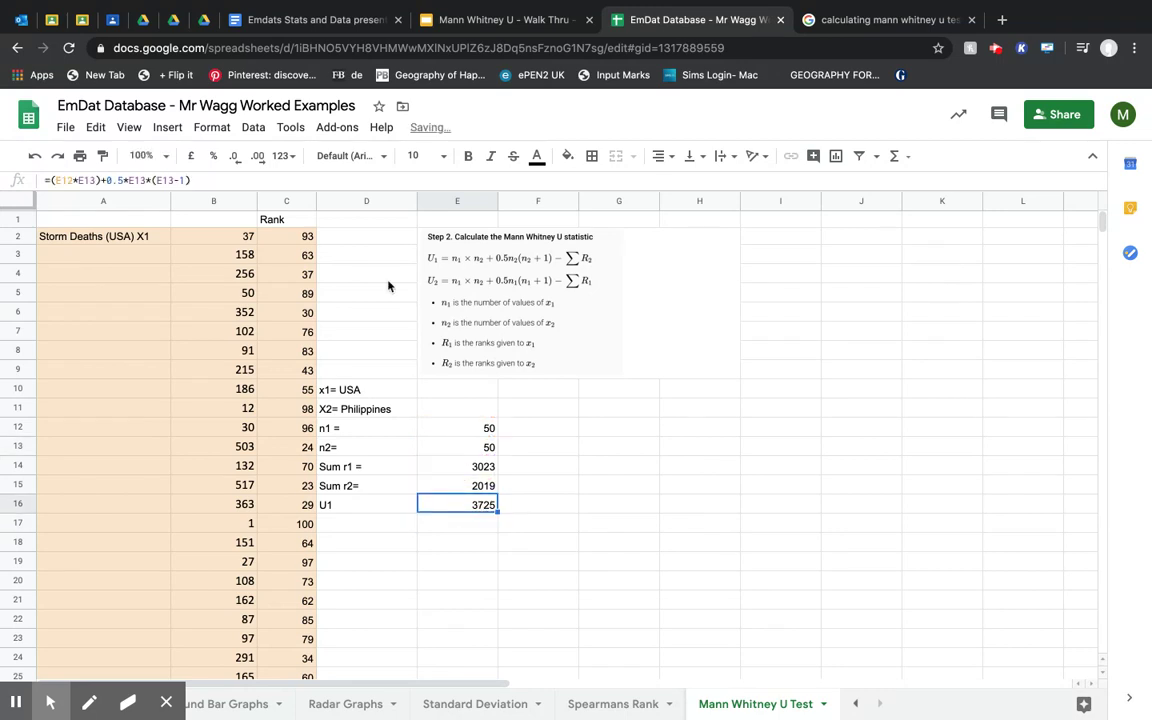
pyautogui.click(105, 180)
pyautogui.write('(')
pyautogui.press('Right')
pyautogui.press('Right')
pyautogui.press('Right')
pyautogui.press('Right')
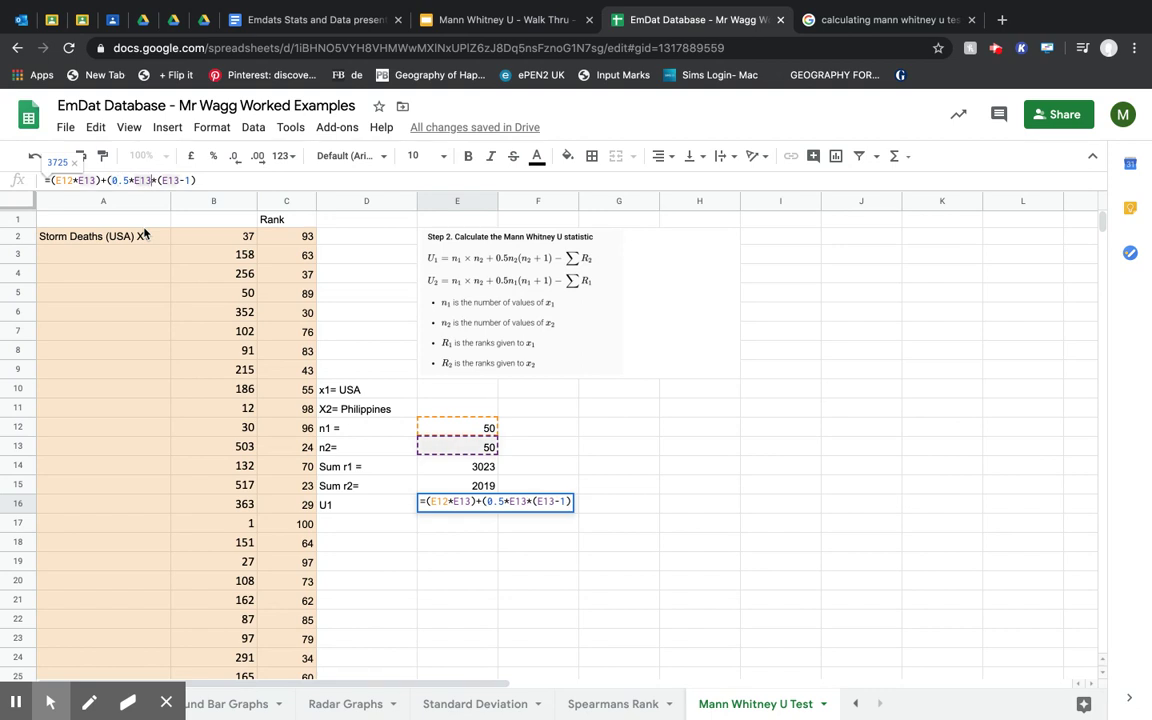
pyautogui.press('Left')
pyautogui.press('Left')
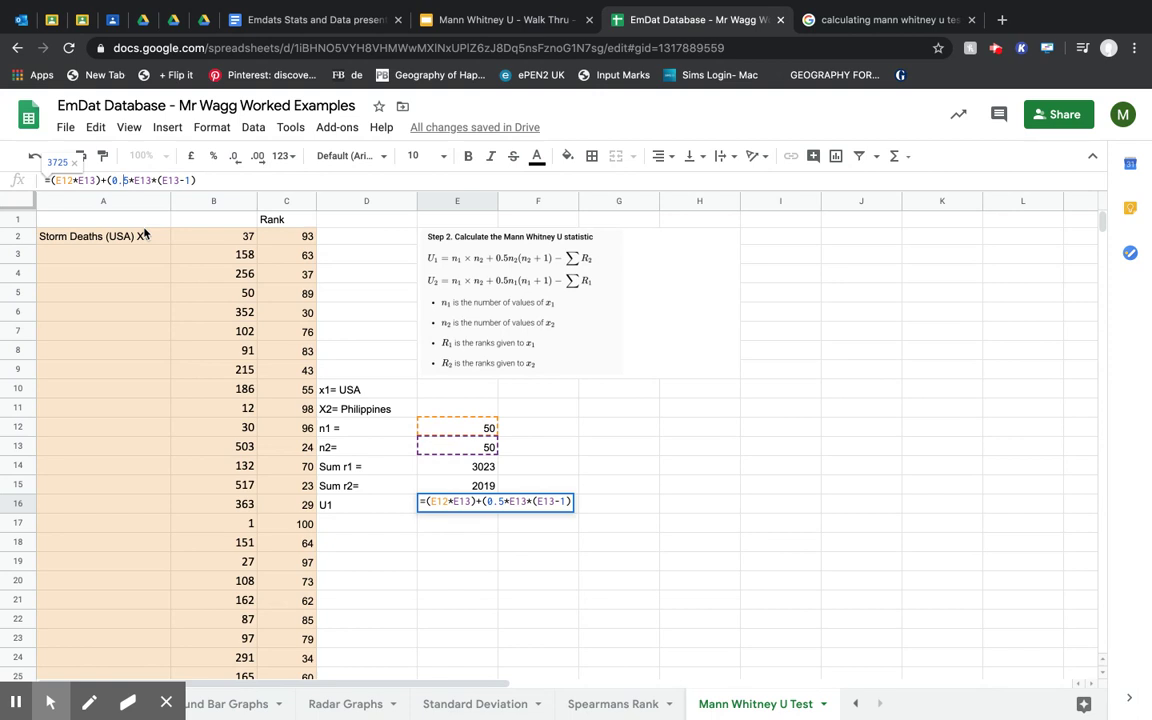
pyautogui.press('BackSpace')
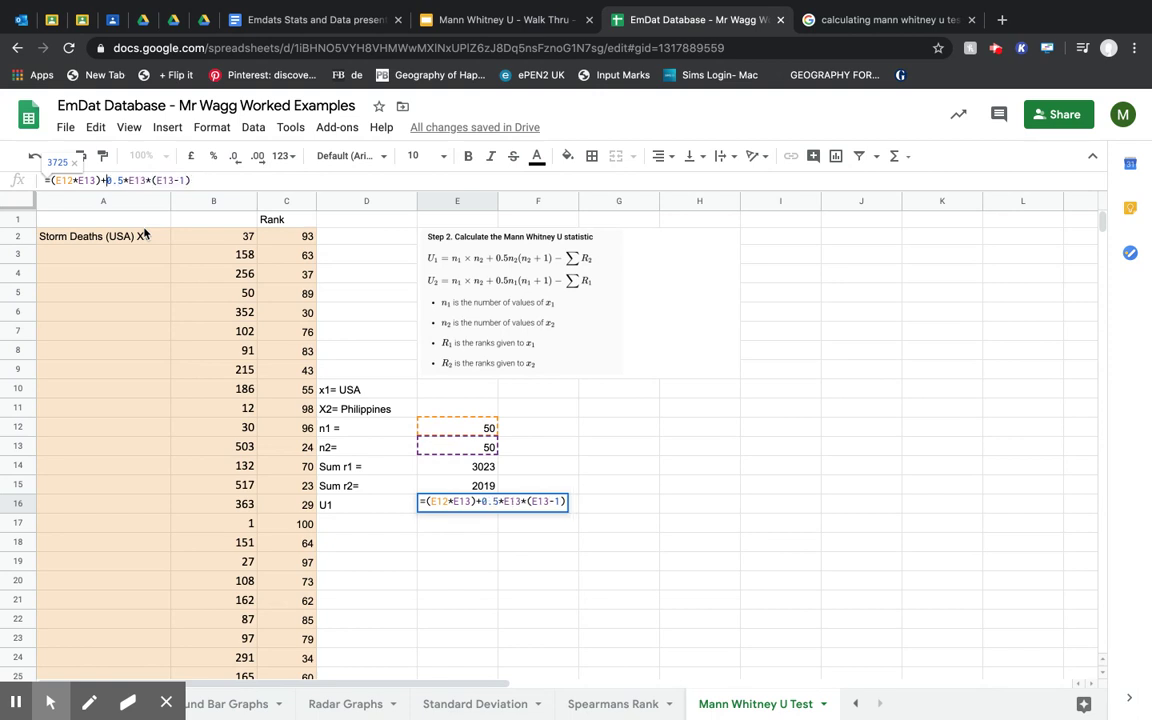
# - Append -E15 to the U1 formula in E16 to subtract the Philippines rank sum
pyautogui.press('Right')
pyautogui.press('Right')
pyautogui.press('Right')
pyautogui.press('Right')
pyautogui.press('Right')
pyautogui.press('Right')
pyautogui.press('Right')
pyautogui.press('Right')
pyautogui.press('Right')
pyautogui.press('Right')
pyautogui.press('Right')
pyautogui.press('Right')
pyautogui.press('Right')
pyautogui.press('Right')
pyautogui.write('-')
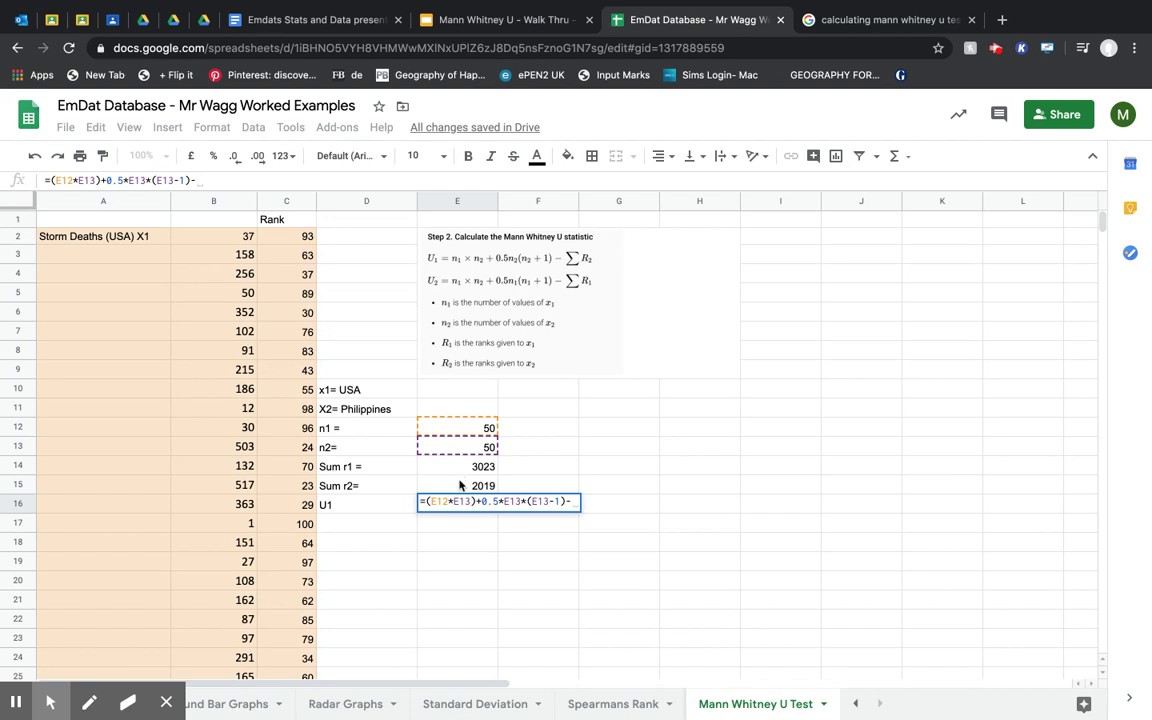
pyautogui.click(460, 486)
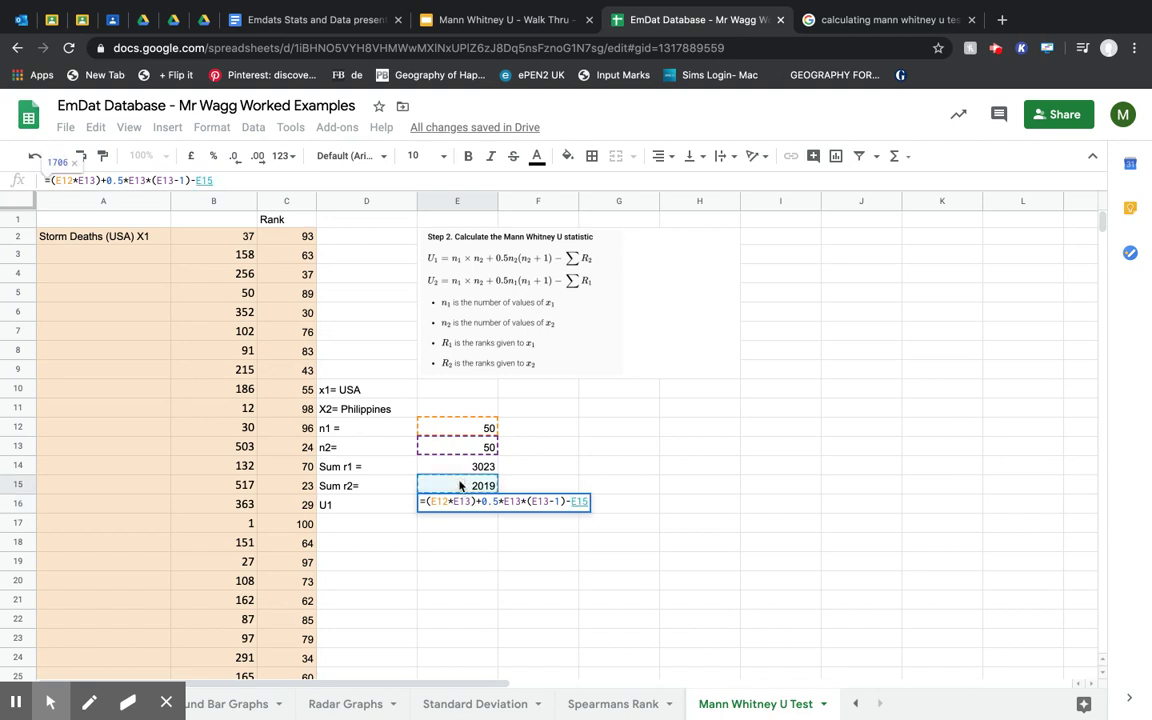
pyautogui.press('Return')
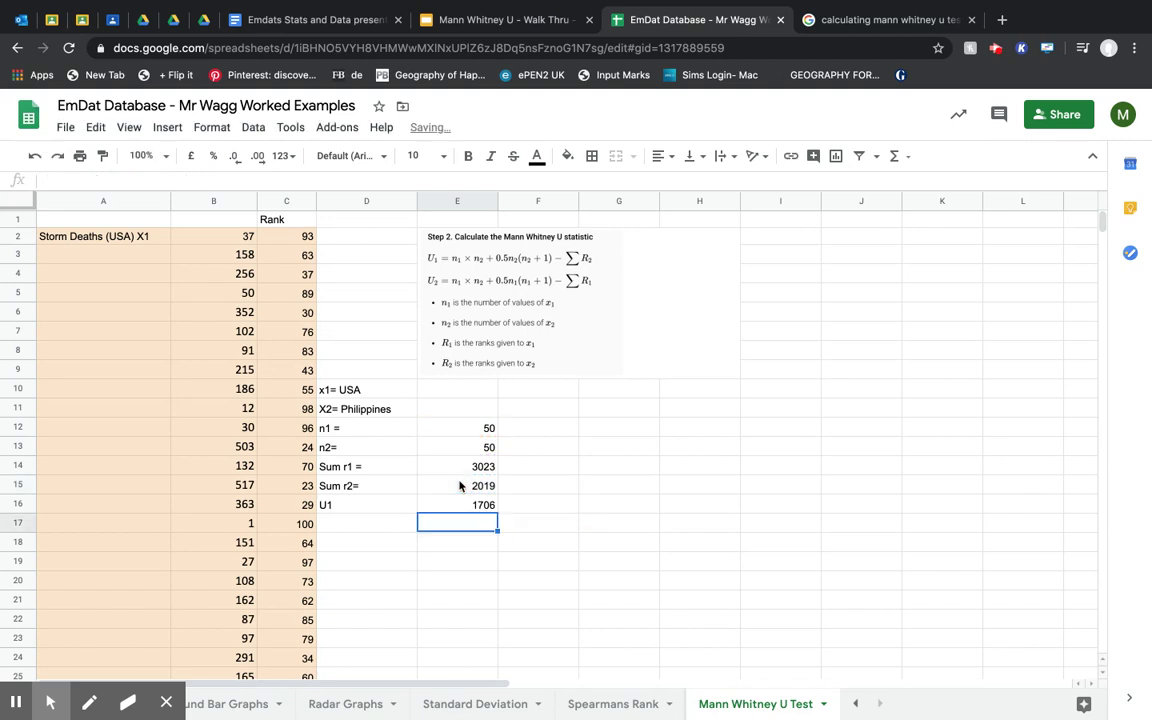
pyautogui.click(481, 510)
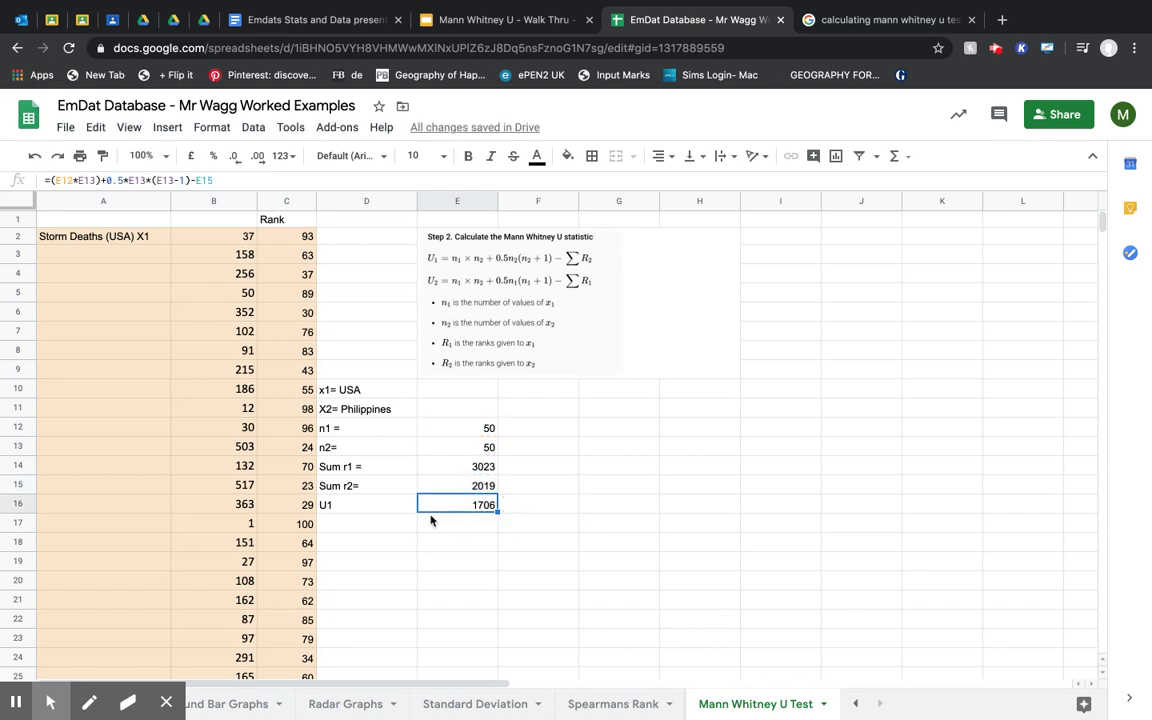
# - Label cell D17 as U2, directly below the U1 label
pyautogui.click(377, 516)
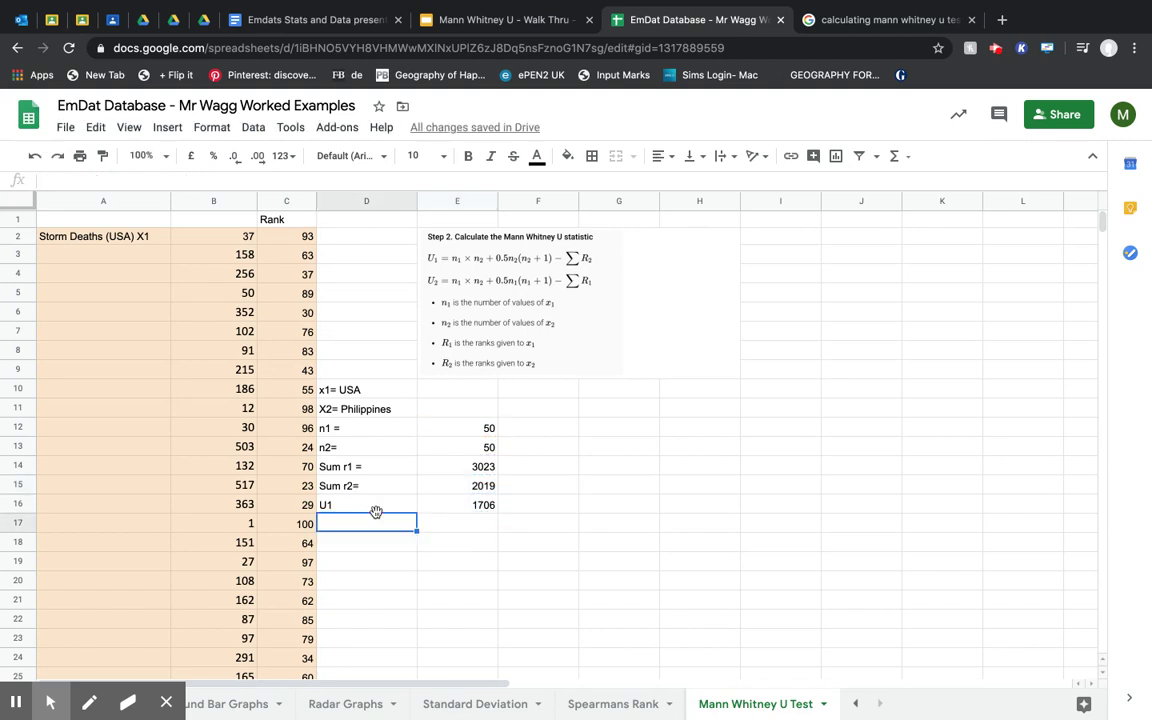
pyautogui.doubleClick(377, 517)
pyautogui.write('U')
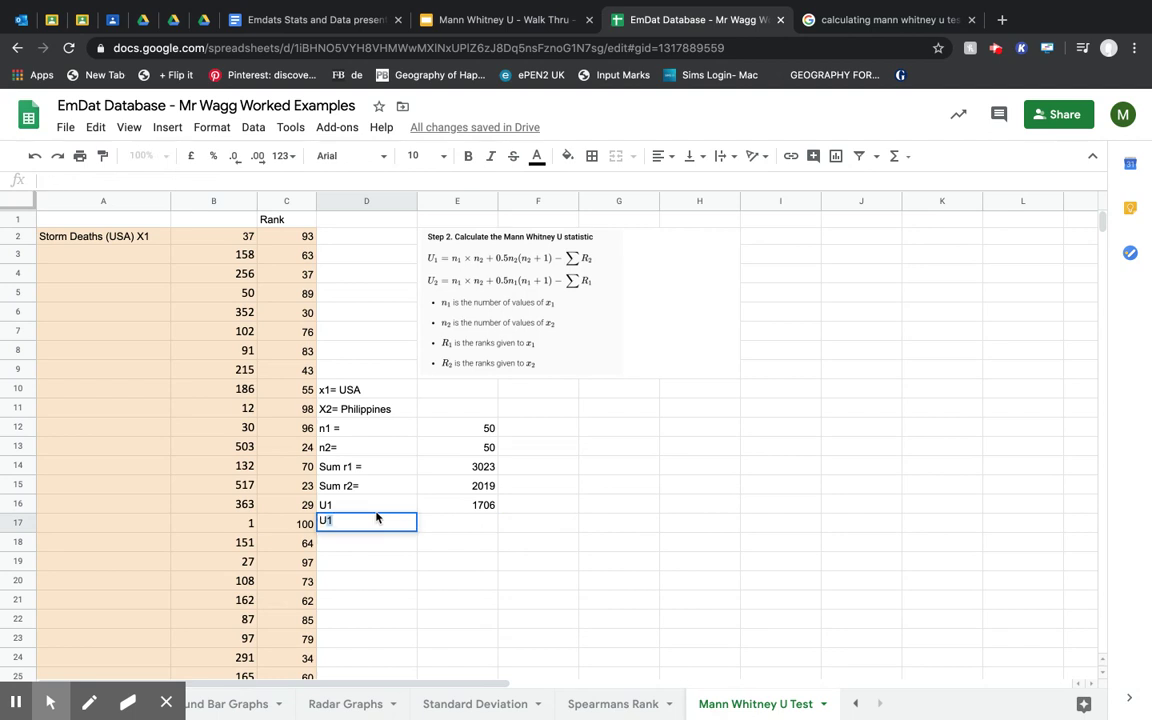
pyautogui.write('2')
# - Begin the U2 formula in E17 with the bracketed n1 by n2 product, =(E12*E13)
pyautogui.click(463, 521)
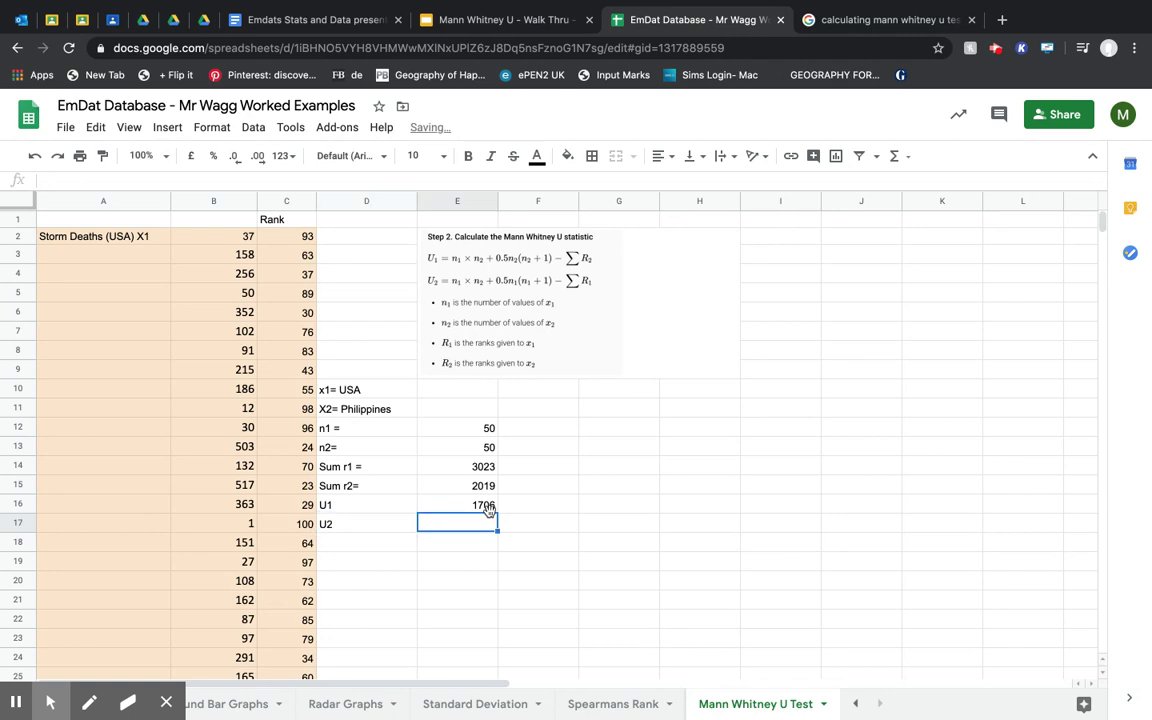
pyautogui.write('=')
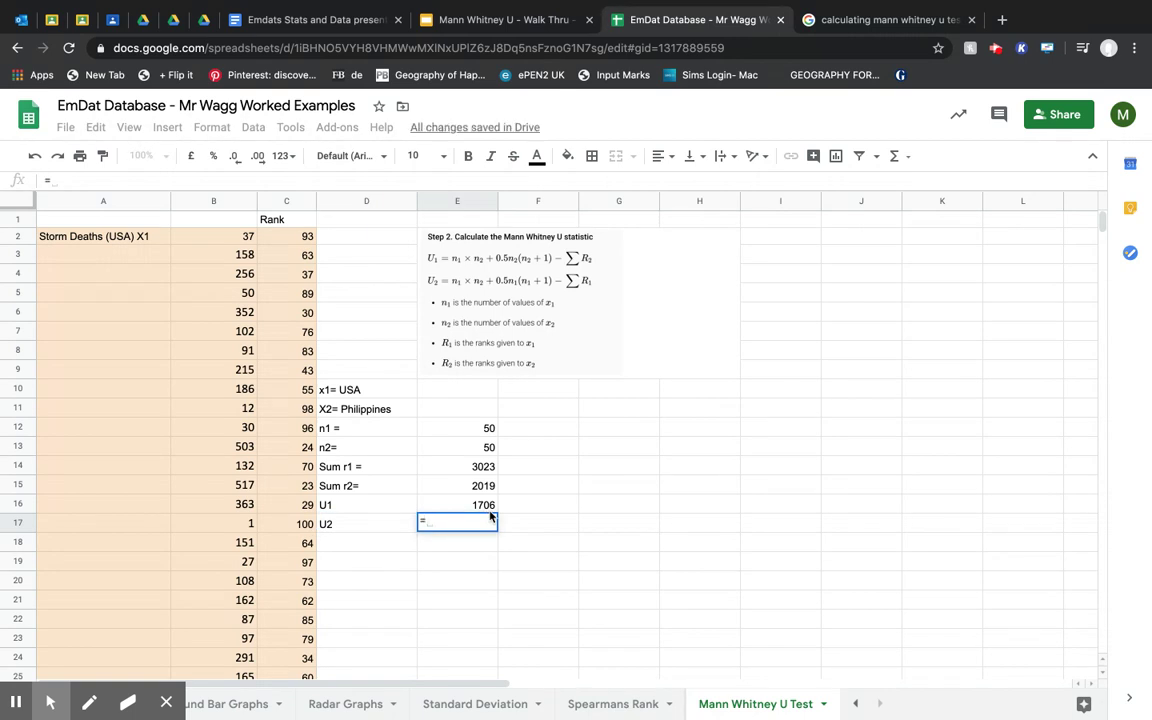
pyautogui.write('(')
pyautogui.click(478, 436)
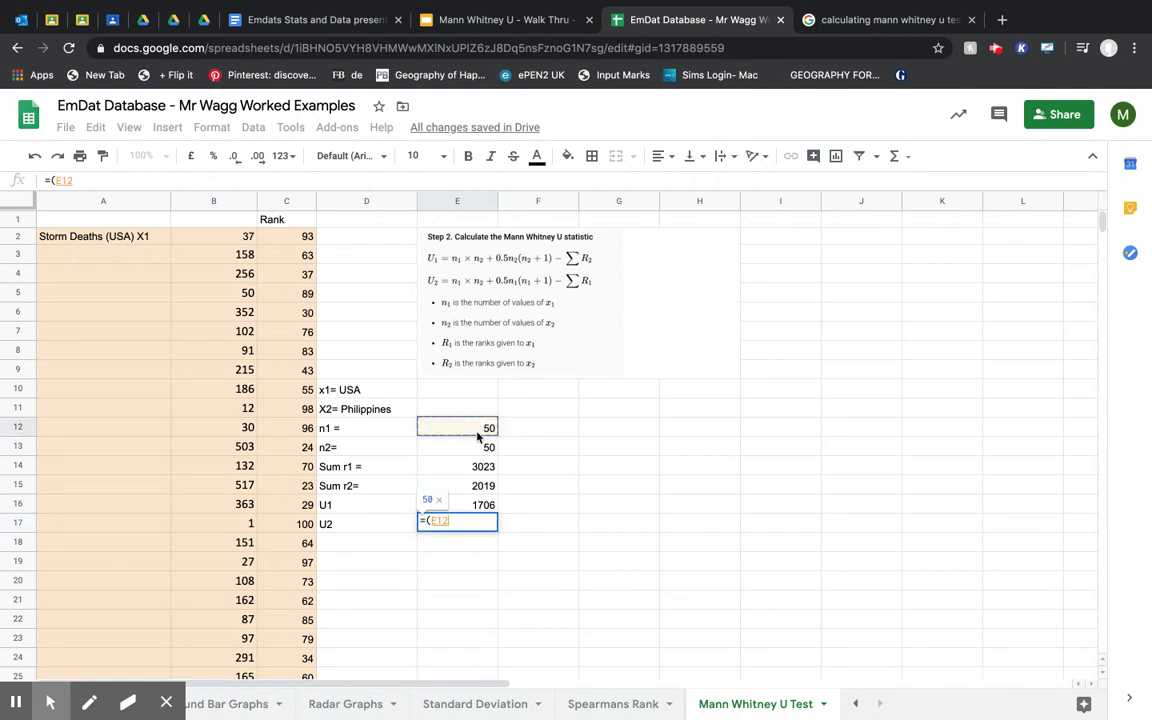
pyautogui.write('*')
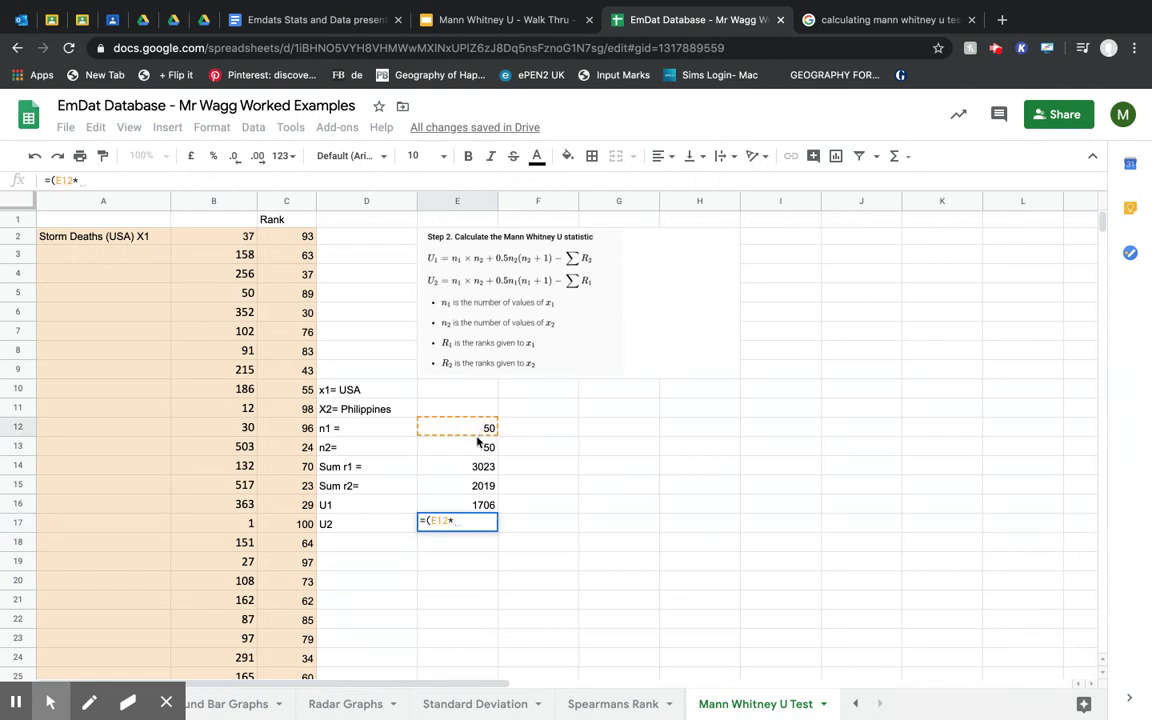
pyautogui.click(480, 450)
pyautogui.write(')')
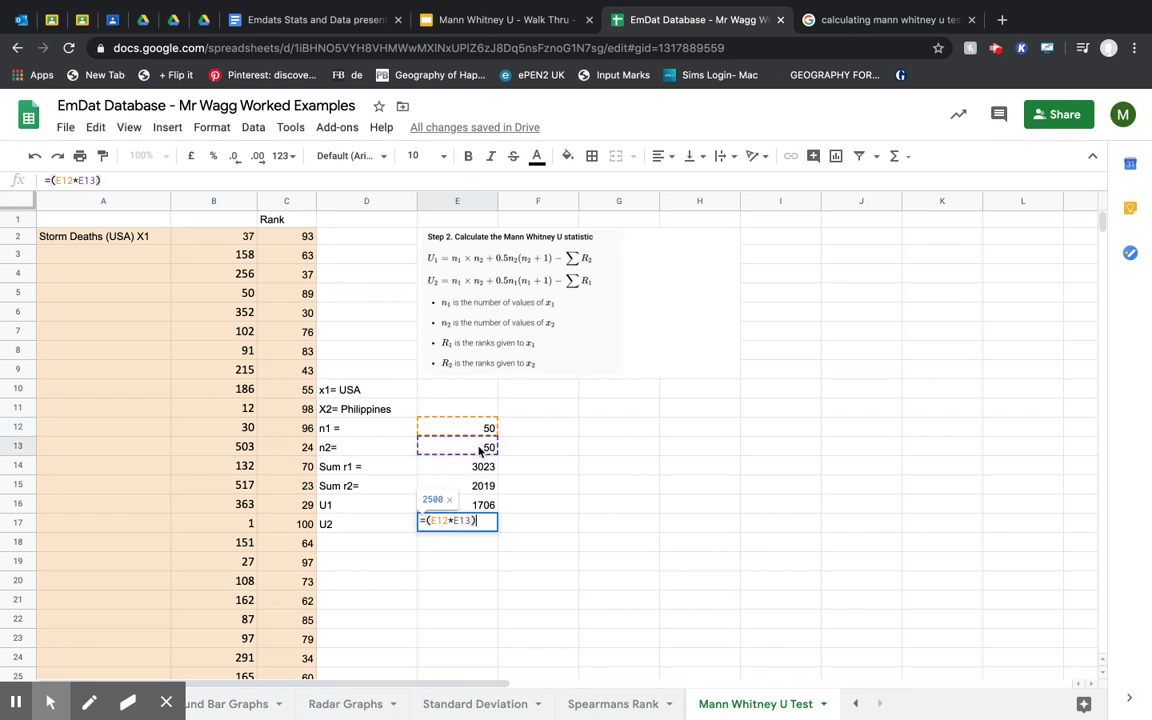
# - Complete E17's formula with +0.5*E12*(E12+1)-E14 to subtract the USA rank sum
pyautogui.write('+')
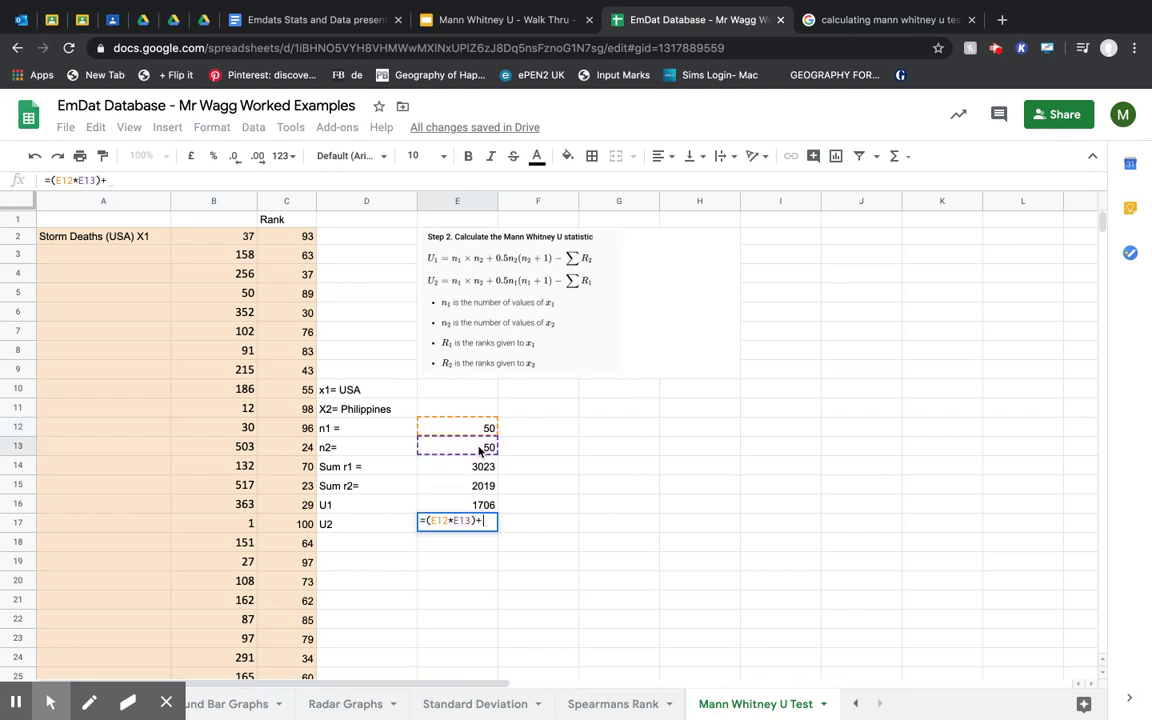
pyautogui.write('0.5')
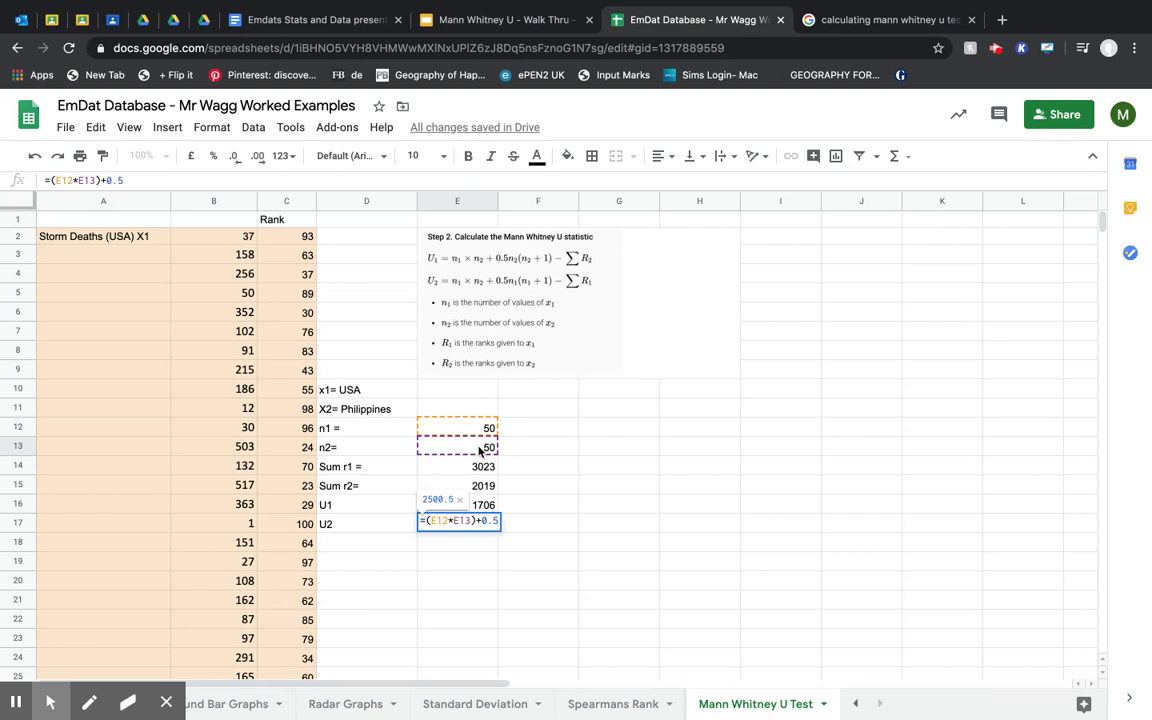
pyautogui.write('*')
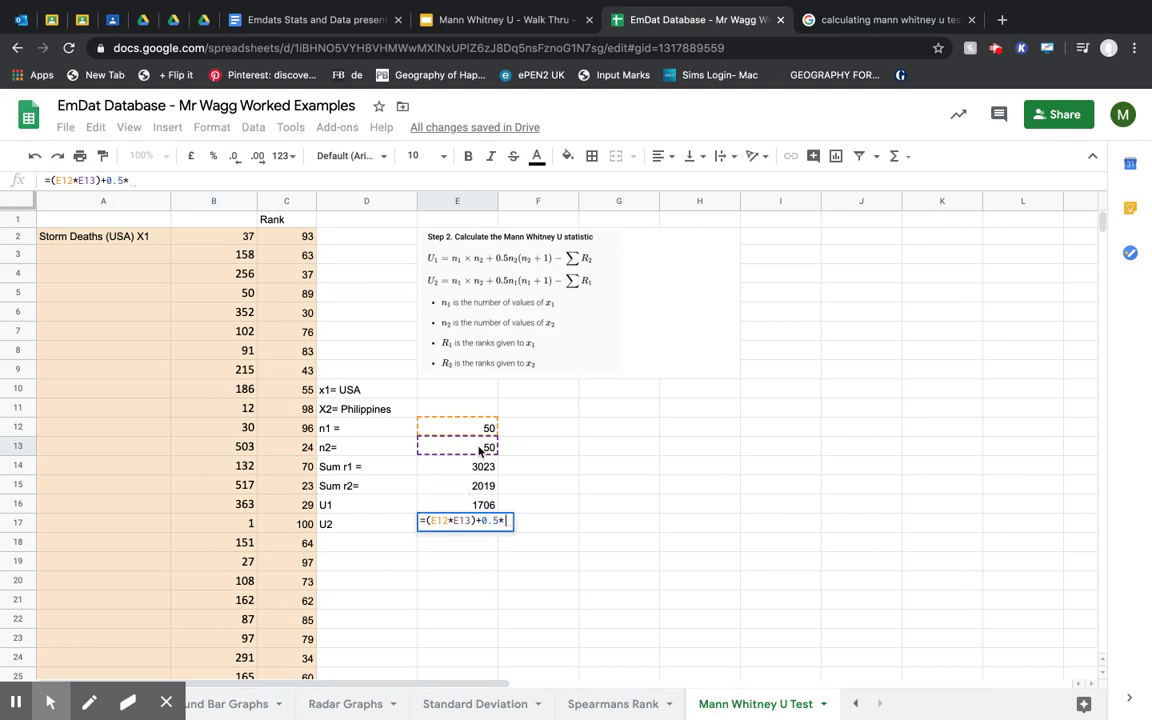
pyautogui.click(453, 428)
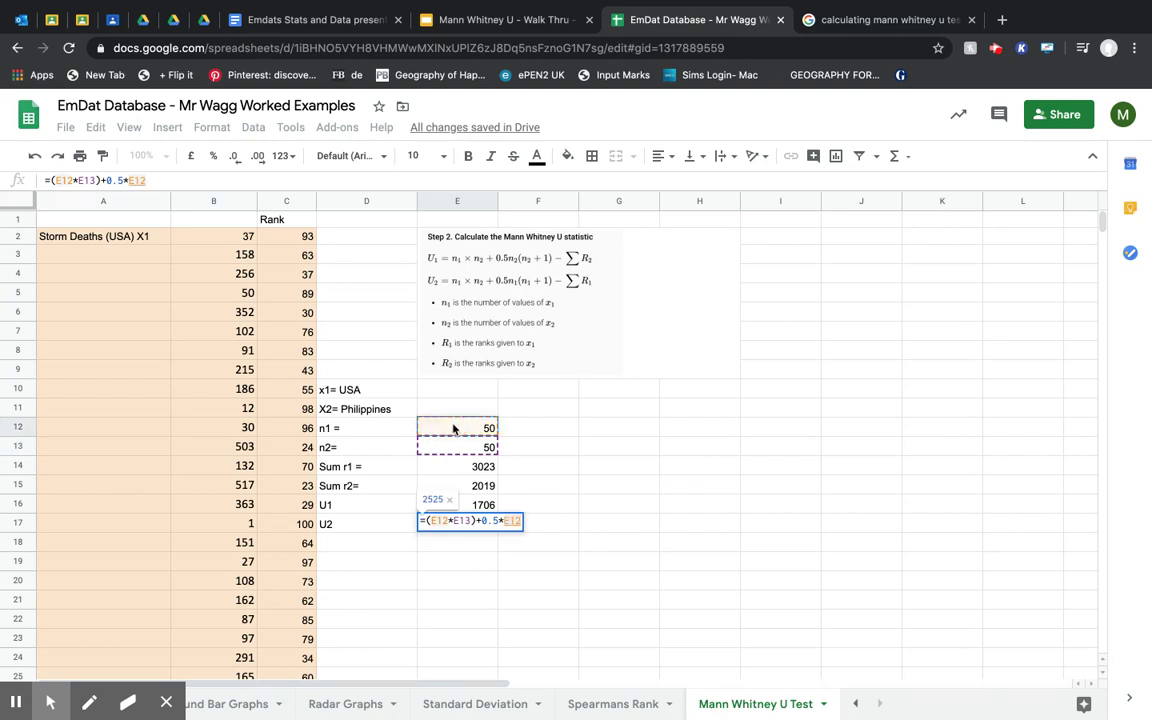
pyautogui.write('*(')
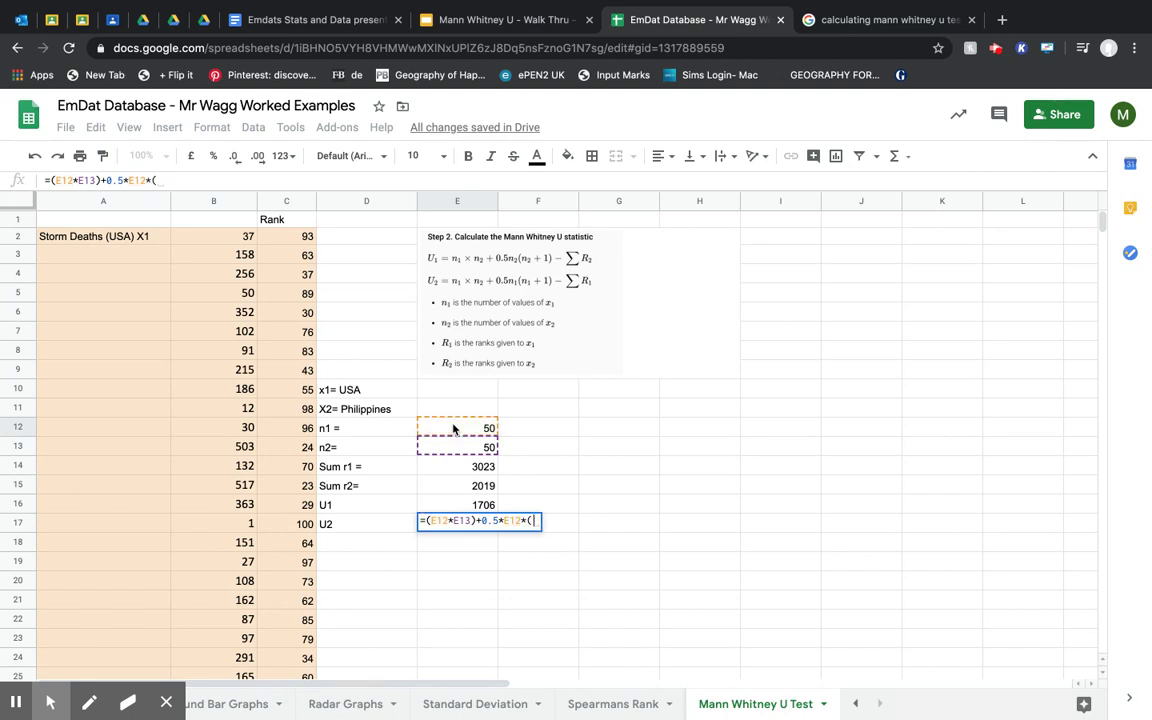
pyautogui.click(477, 429)
pyautogui.write('+1')
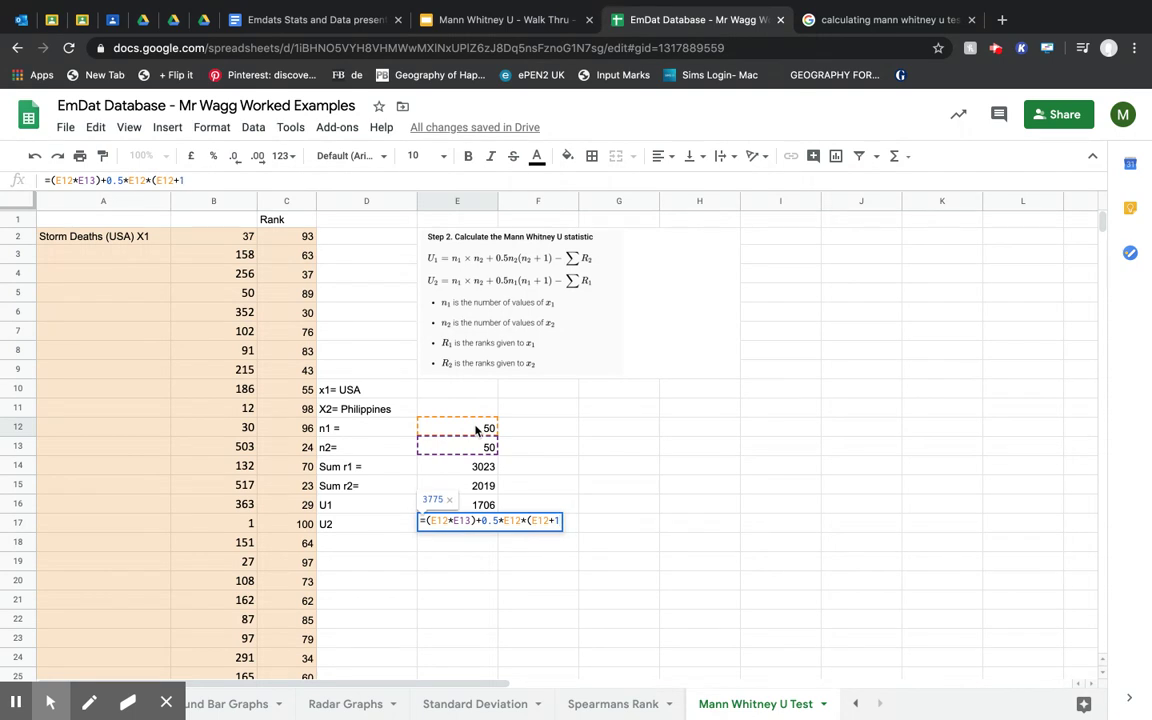
pyautogui.write(')-')
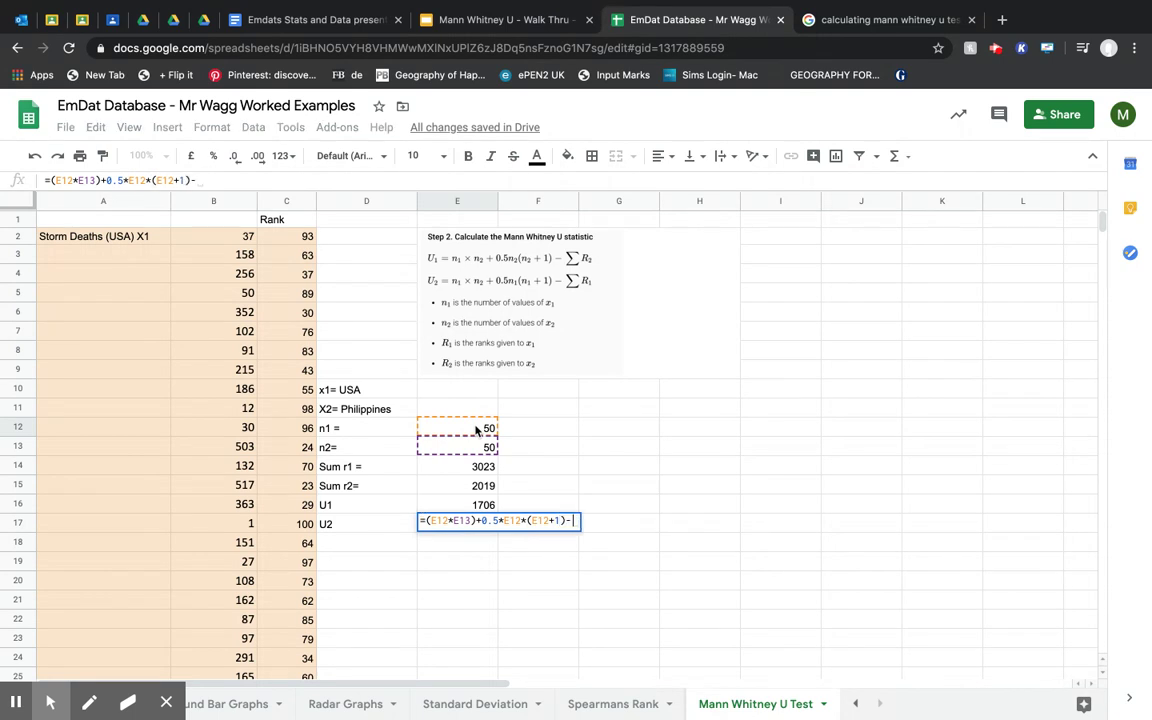
pyautogui.click(469, 470)
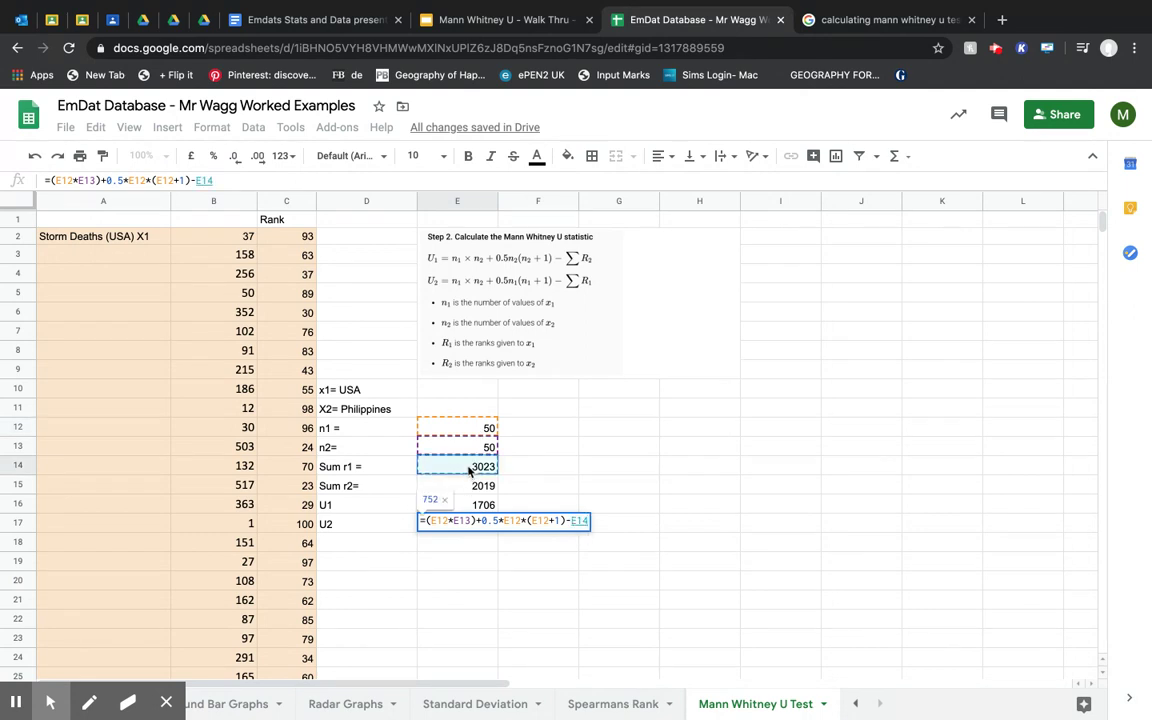
pyautogui.press('Return')
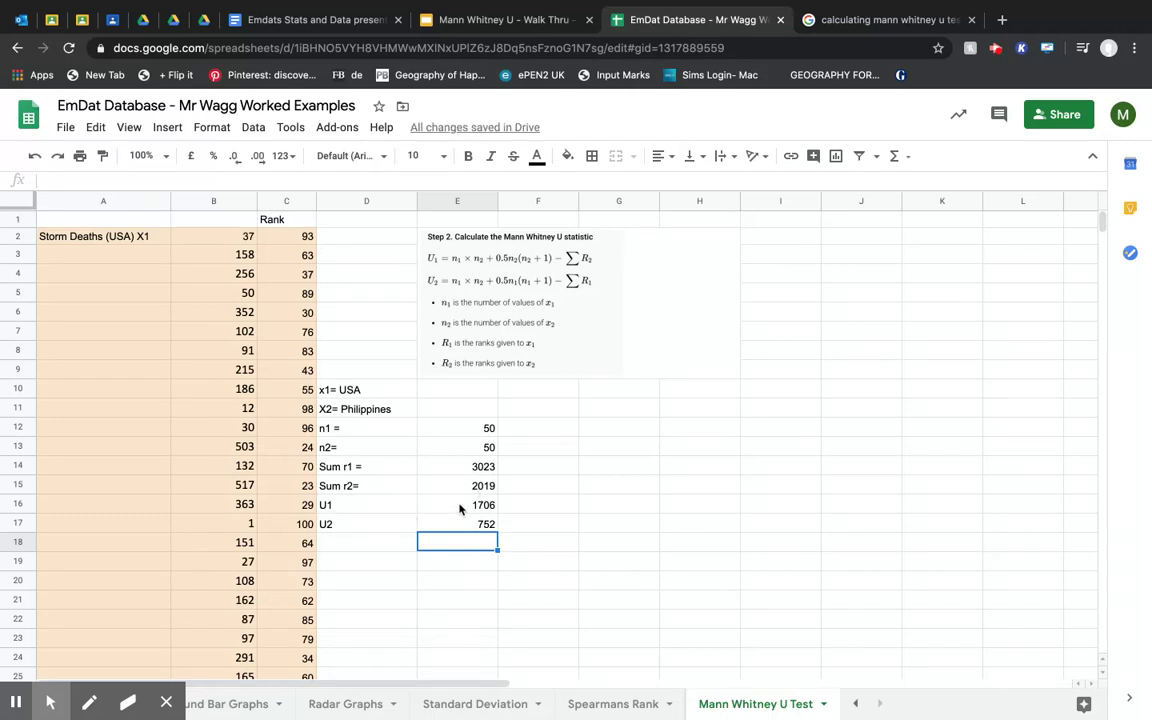
# - Compare the U1 and U2 results, then highlight Step 3's instruction on testing the smaller U value in the Emdats Stats Google Docs document
pyautogui.click(455, 506)
pyautogui.click(483, 525)
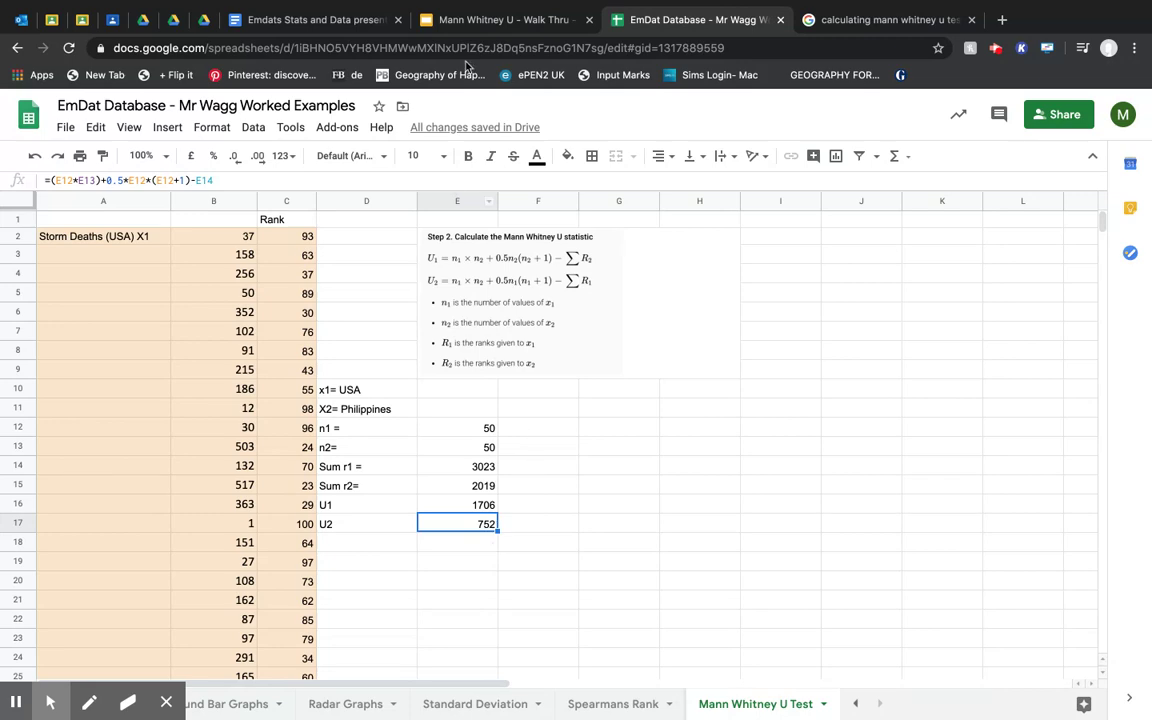
pyautogui.click(305, 19)
pyautogui.moveTo(282, 498); pyautogui.dragTo(609, 502)
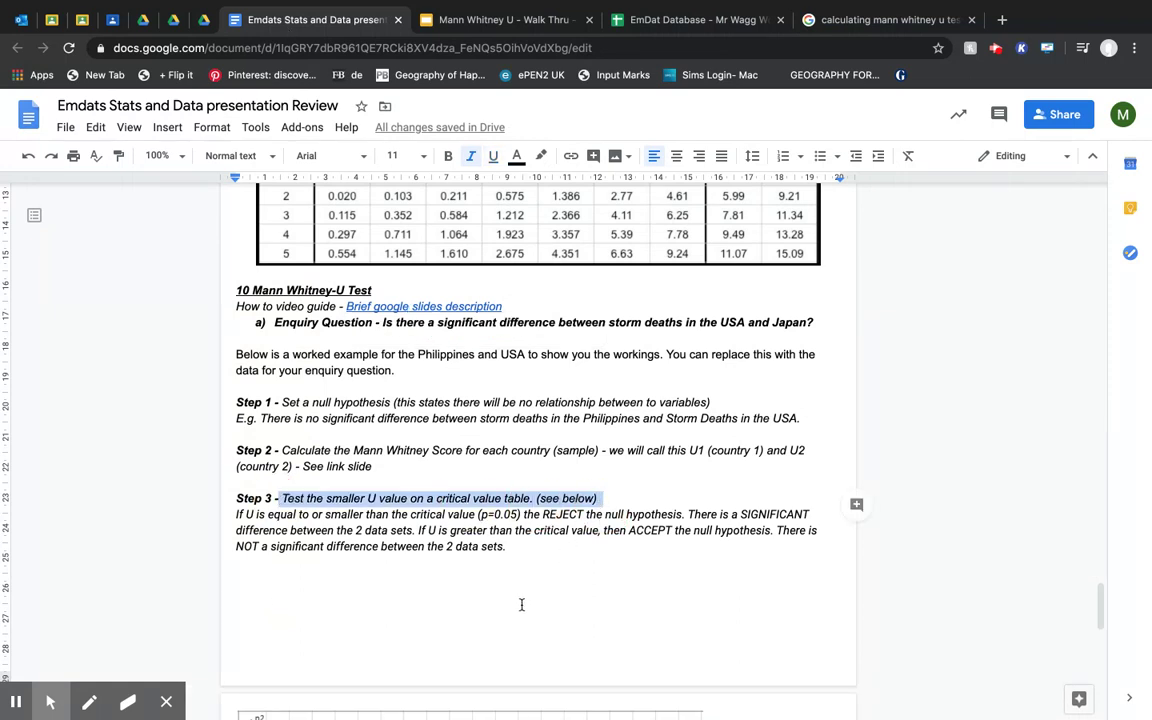
# - Add a new line reading "Smaller value =" below the Step 3 text, above the critical value table
pyautogui.scroll(-5, 520, 580)
pyautogui.click(520, 375)
pyautogui.press('Return')
pyautogui.write('Samller')
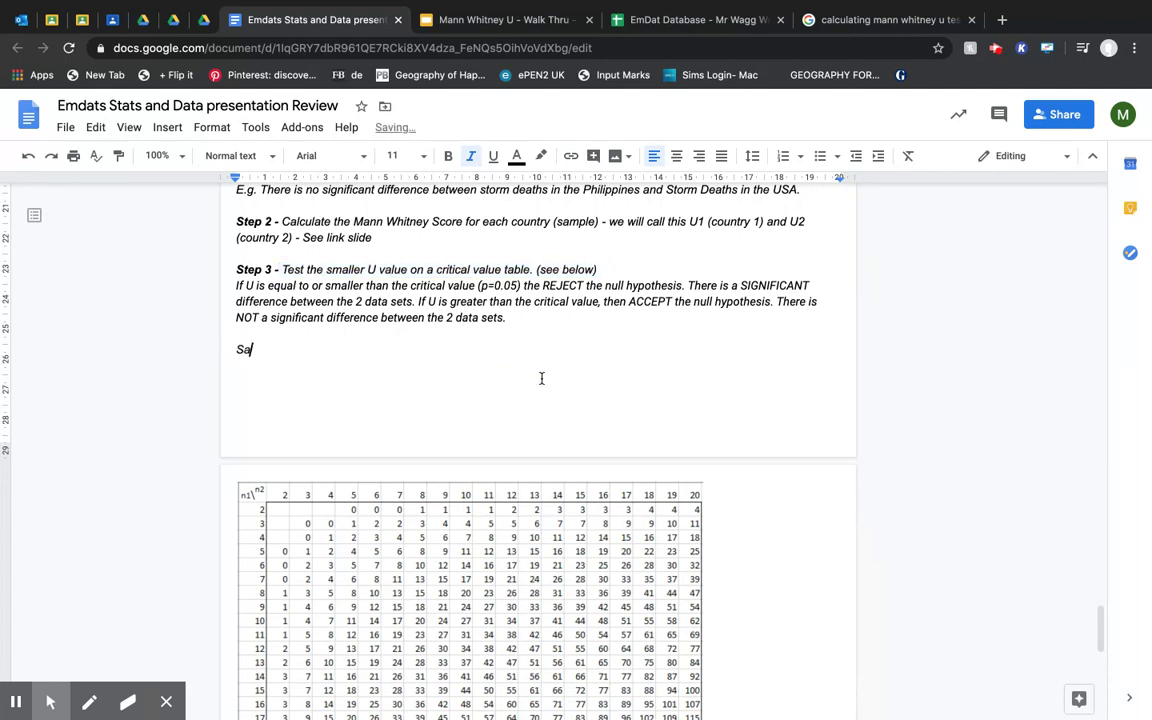
pyautogui.press('BackSpace')
pyautogui.press('BackSpace')
pyautogui.press('BackSpace')
pyautogui.press('BackSpace')
pyautogui.press('BackSpace')
pyautogui.press('BackSpace')
pyautogui.press('BackSpace')
pyautogui.write('maller value =')
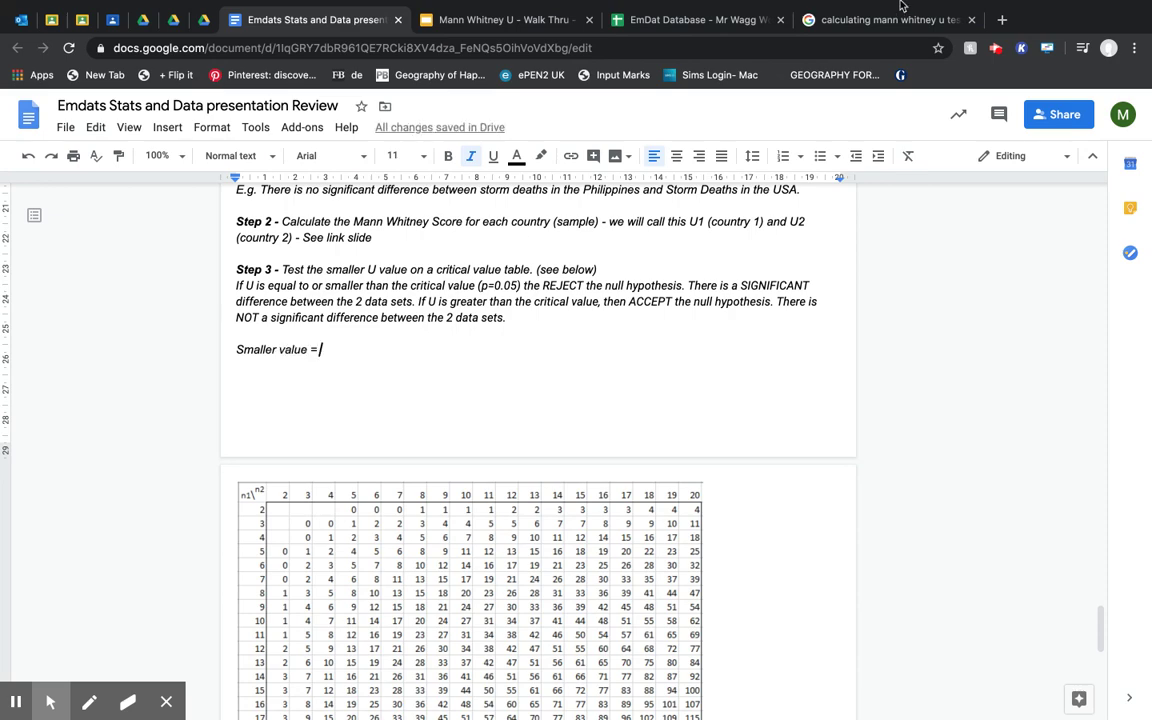
# - Check U2 in the EmDat spreadsheet, return to the document and complete the "Smaller value =" line with 752
pyautogui.click(690, 19)
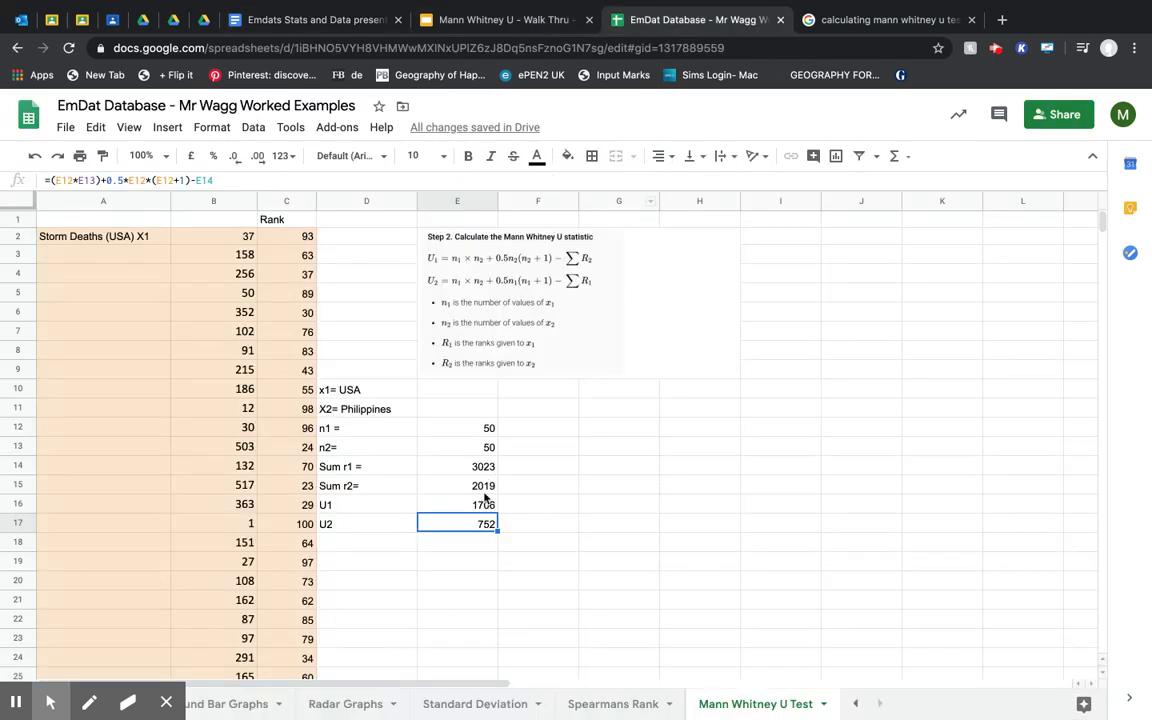
pyautogui.click(262, 20)
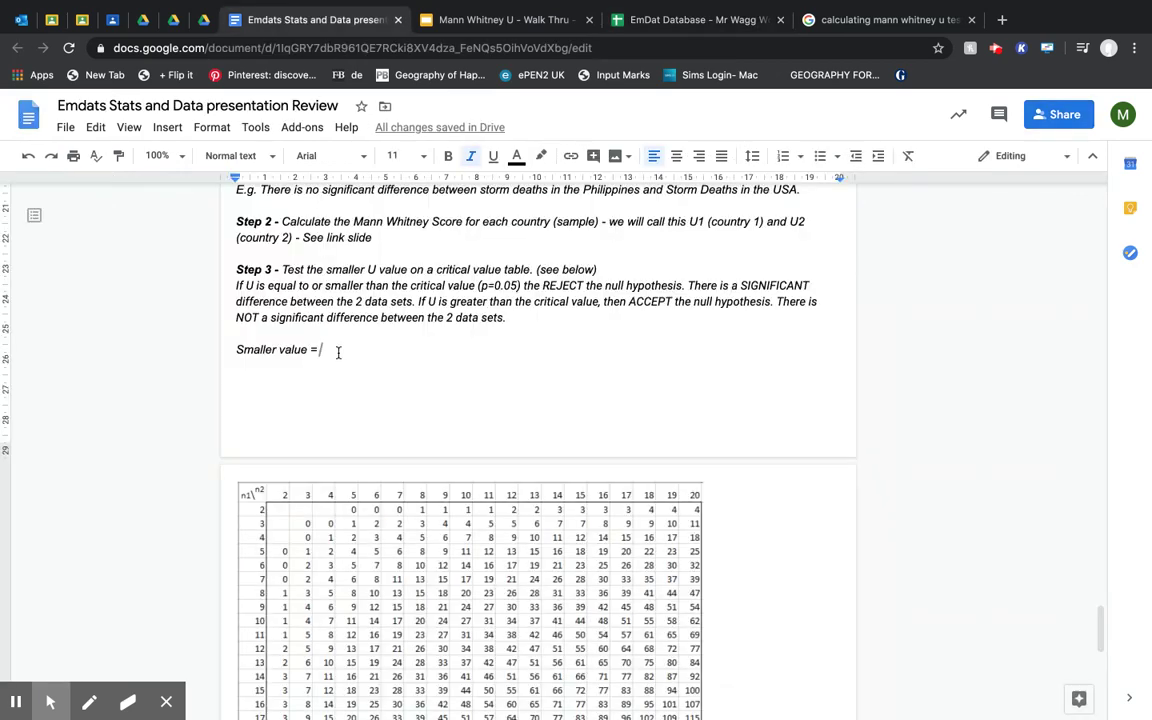
pyautogui.write('752')
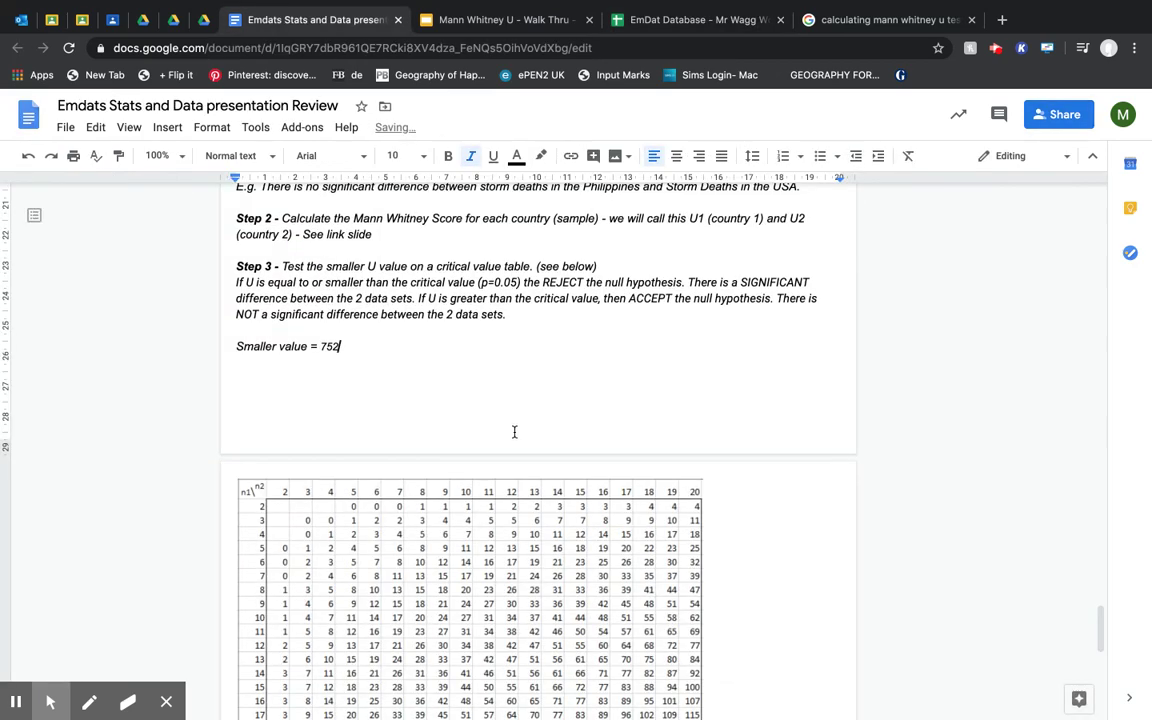
# - Highlight Step 3's rule for accepting the null hypothesis when U exceeds the critical value, and review the Step 1 null hypothesis
pyautogui.scroll(-3, 514, 432)
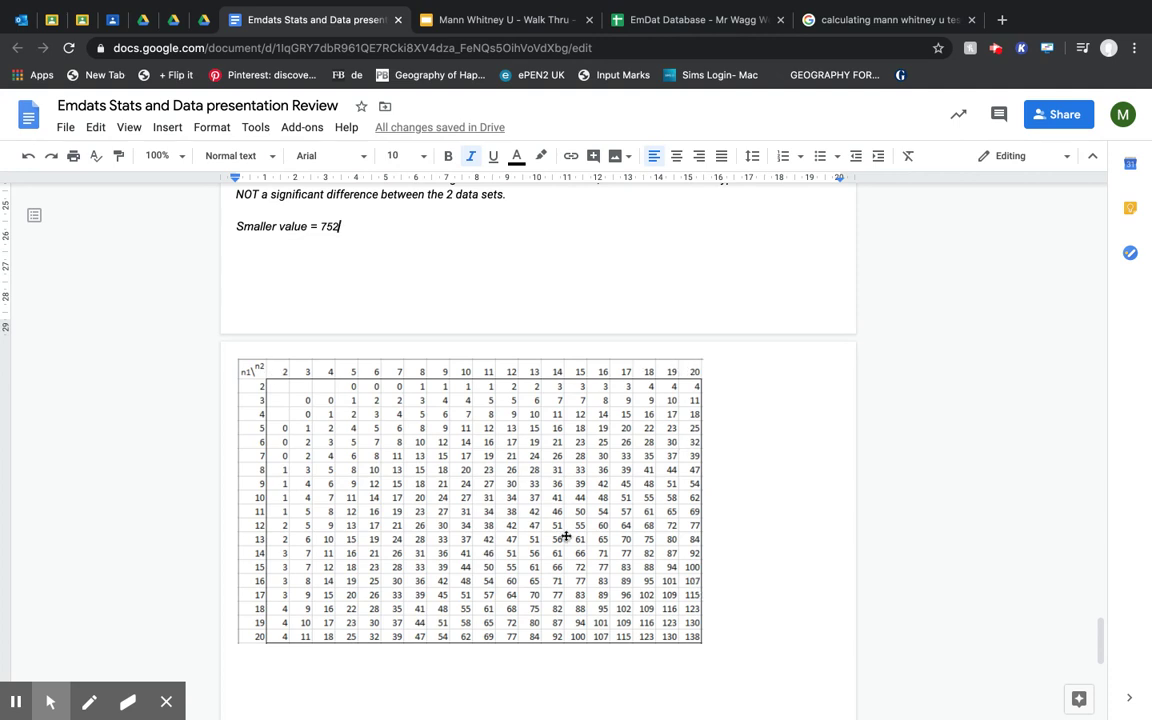
pyautogui.scroll(2, 540, 419)
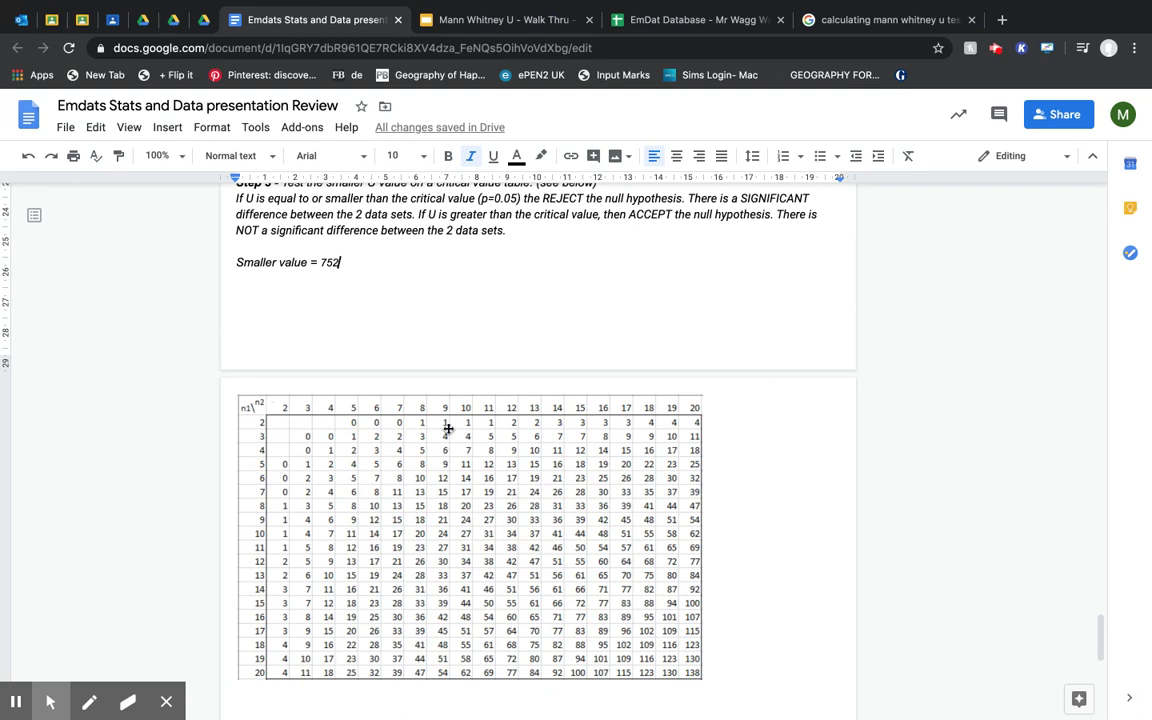
pyautogui.moveTo(421, 214); pyautogui.dragTo(771, 216)
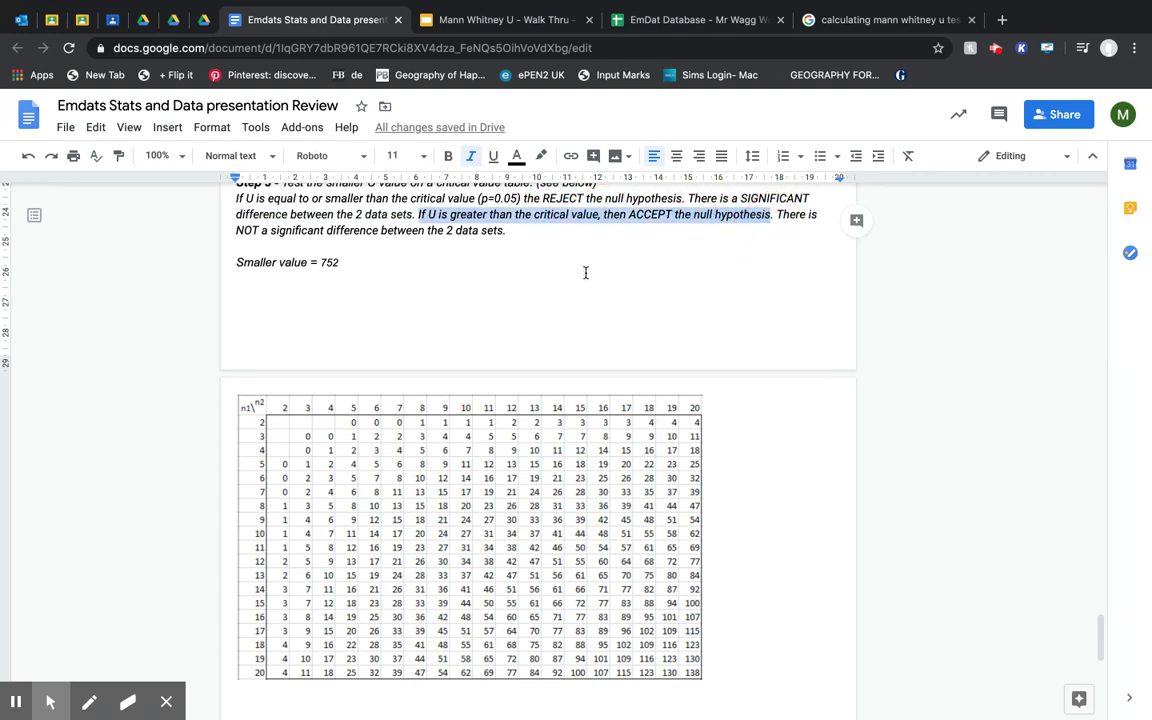
pyautogui.scroll(1, 586, 272)
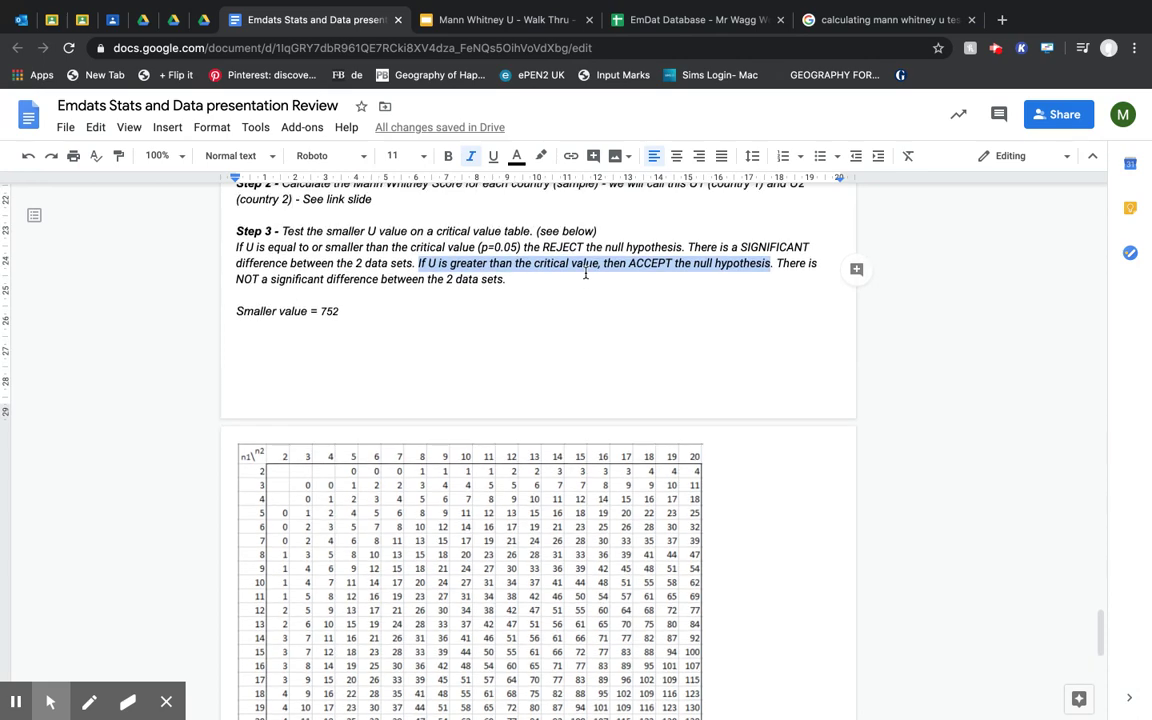
pyautogui.scroll(6, 586, 272)
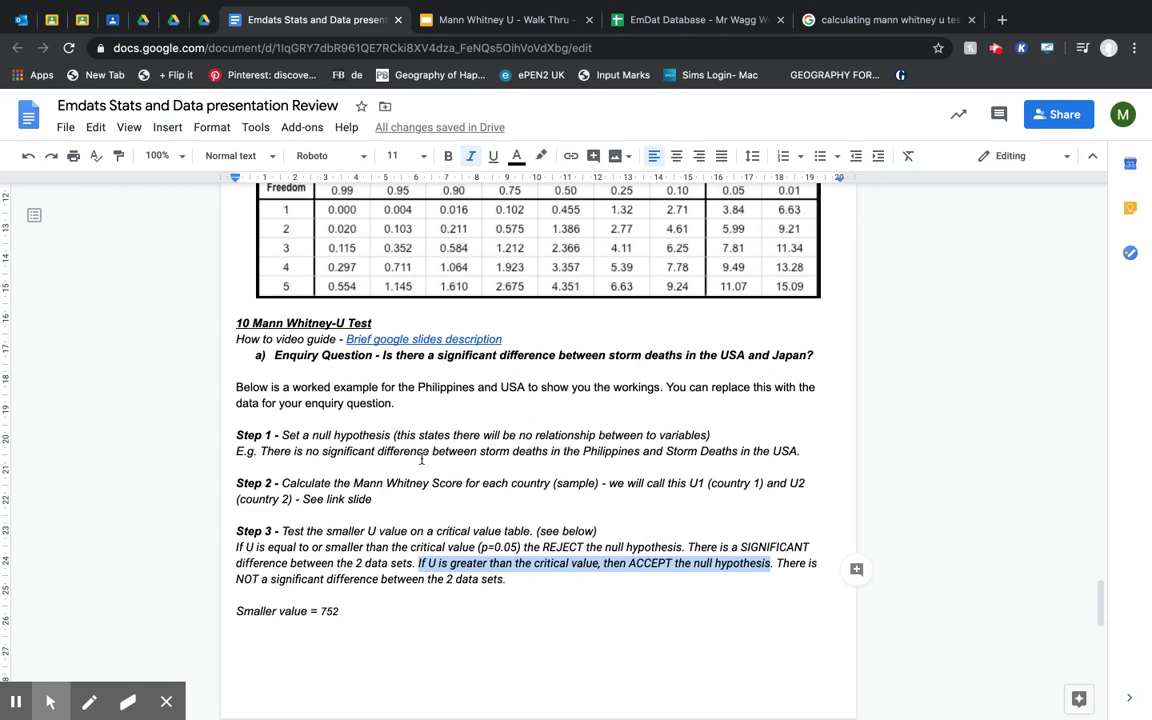
# - Examine the critical value table down to the entry for n1 = 20 and n2 = 20
pyautogui.scroll(-5, 514, 462)
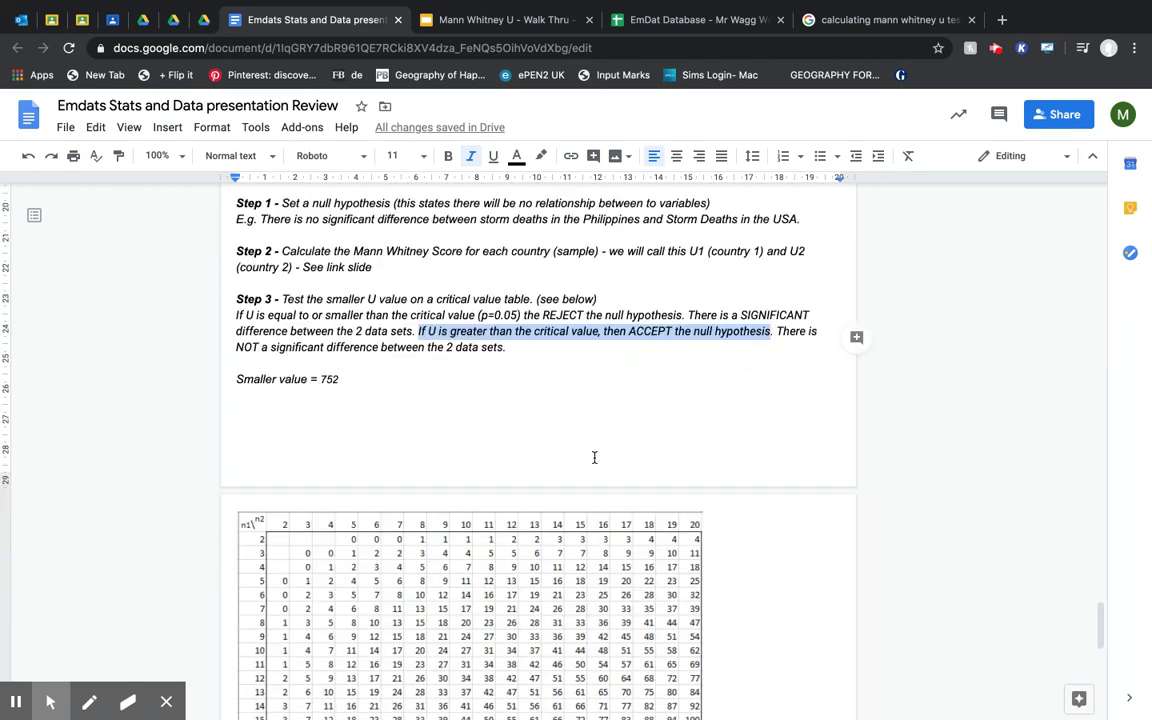
pyautogui.scroll(-2, 591, 457)
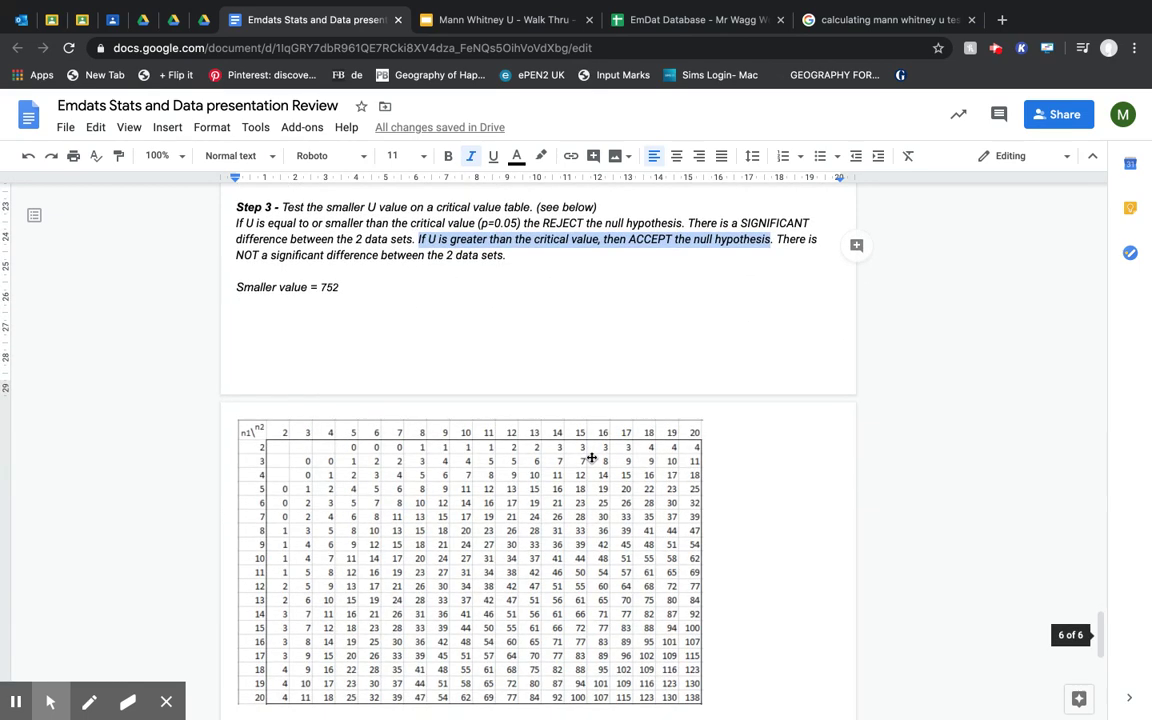
pyautogui.scroll(-3, 591, 457)
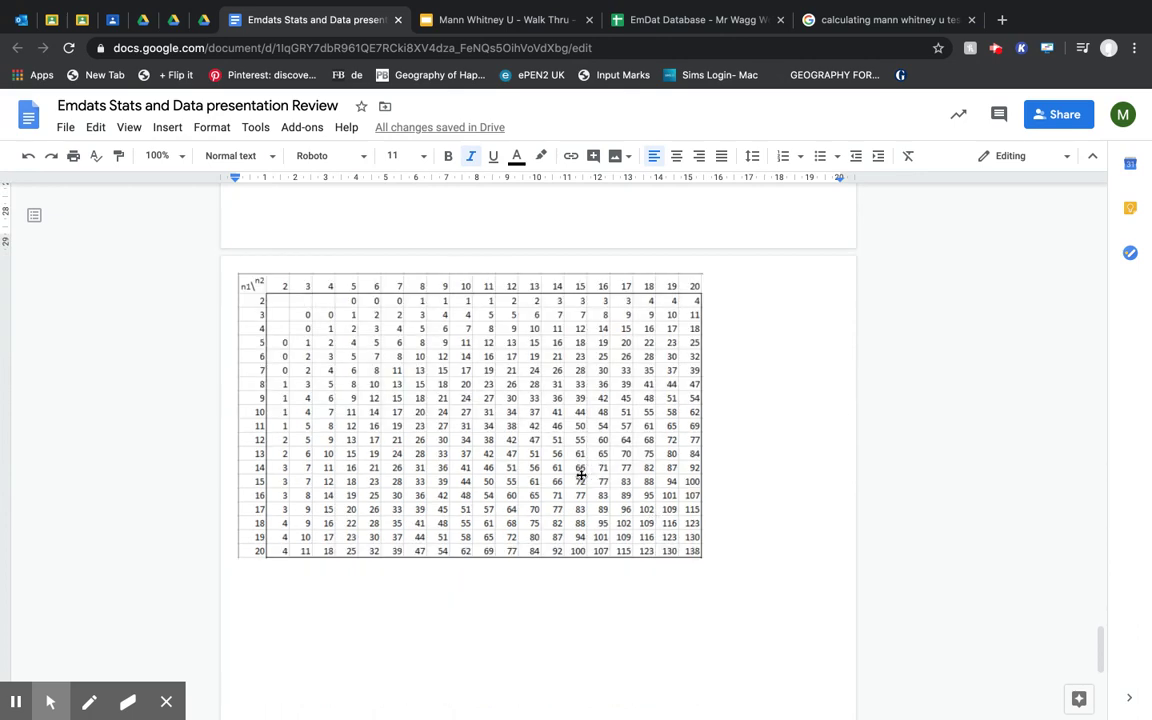
pyautogui.scroll(2, 560, 455)
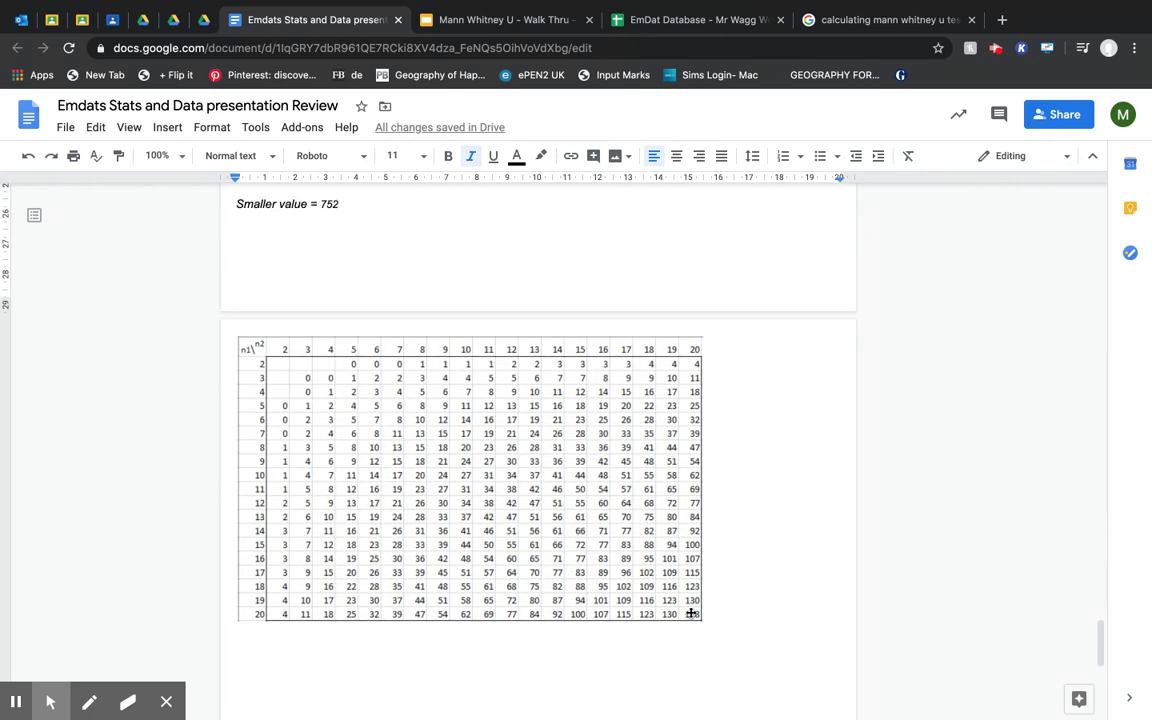
pyautogui.click(694, 621)
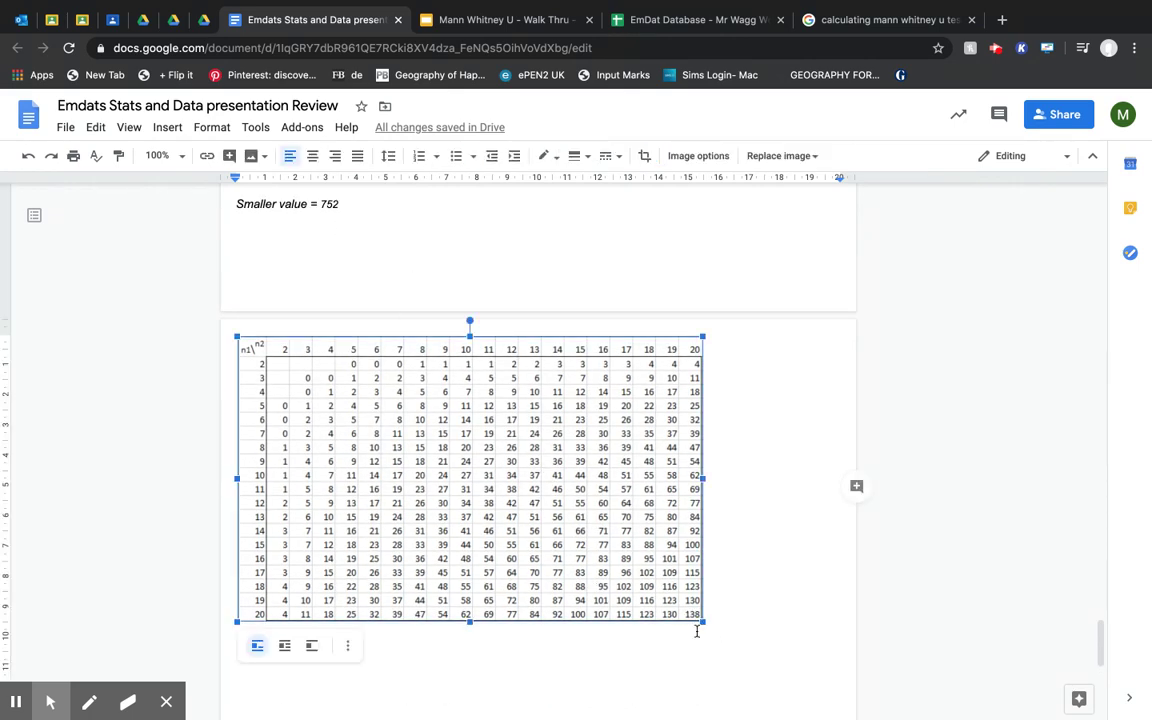
# - Highlight "Philippines and USA" in the worked example note and "USA and Japan" in the enquiry question to compare the country pairs
pyautogui.scroll(2, 700, 612)
pyautogui.scroll(1, 704, 607)
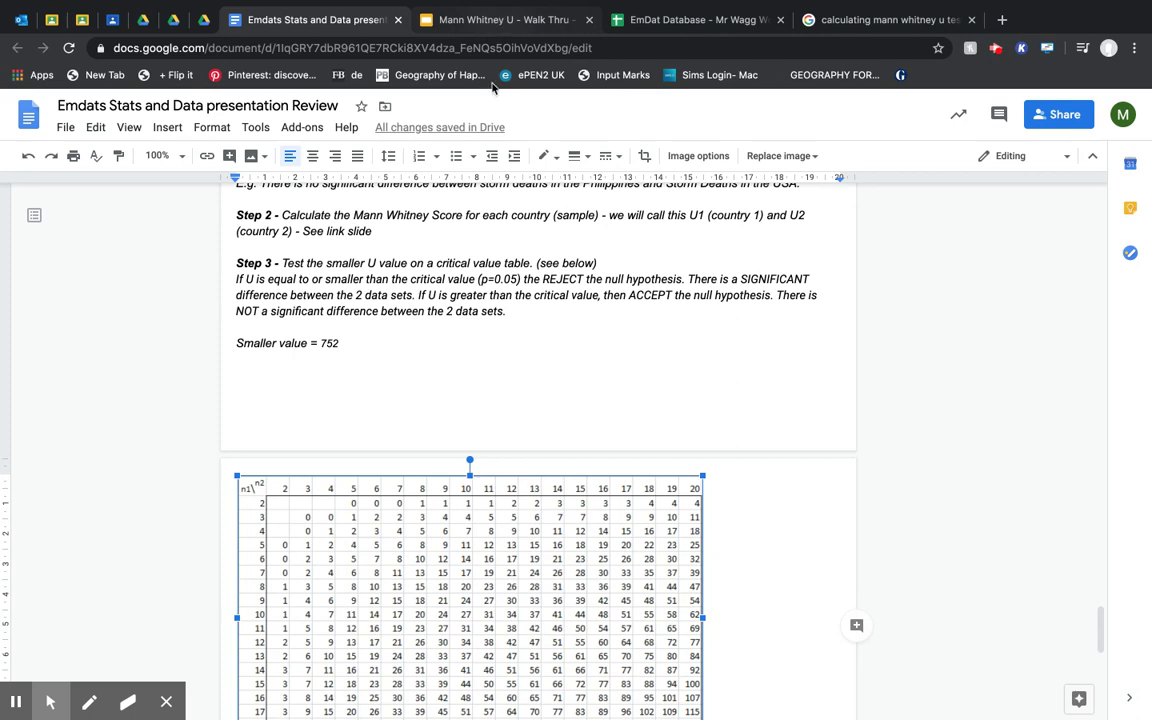
pyautogui.scroll(5, 447, 301)
pyautogui.scroll(-2, 445, 340)
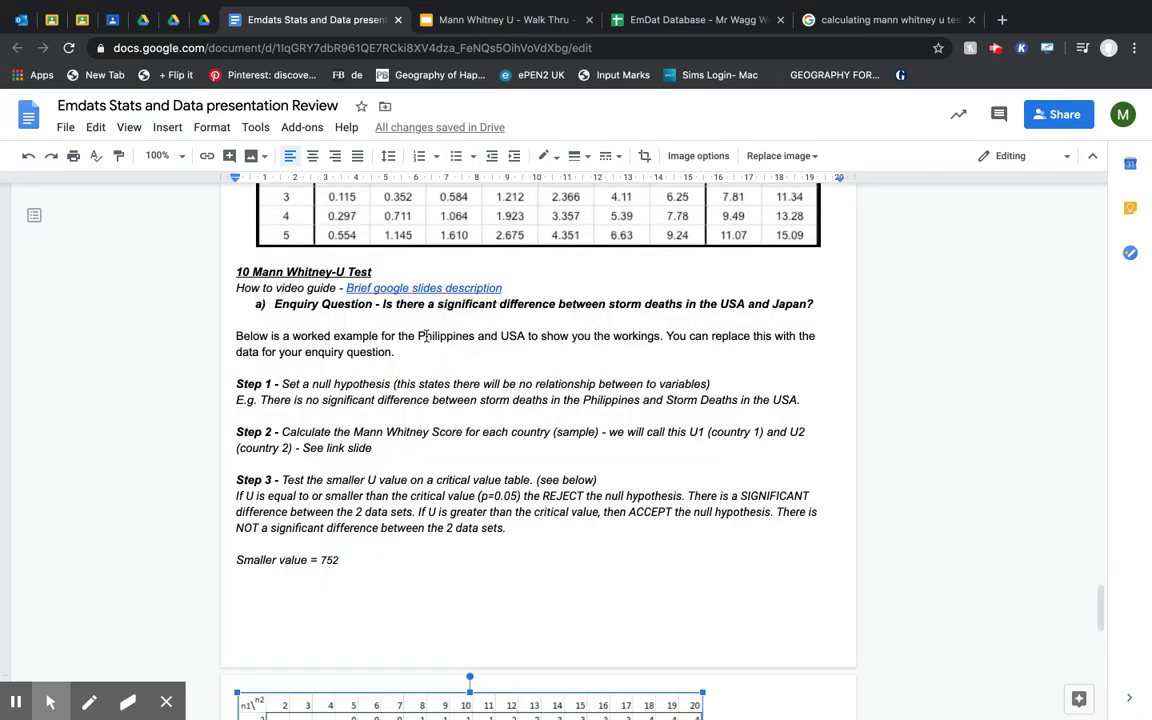
pyautogui.moveTo(419, 337); pyautogui.dragTo(525, 336)
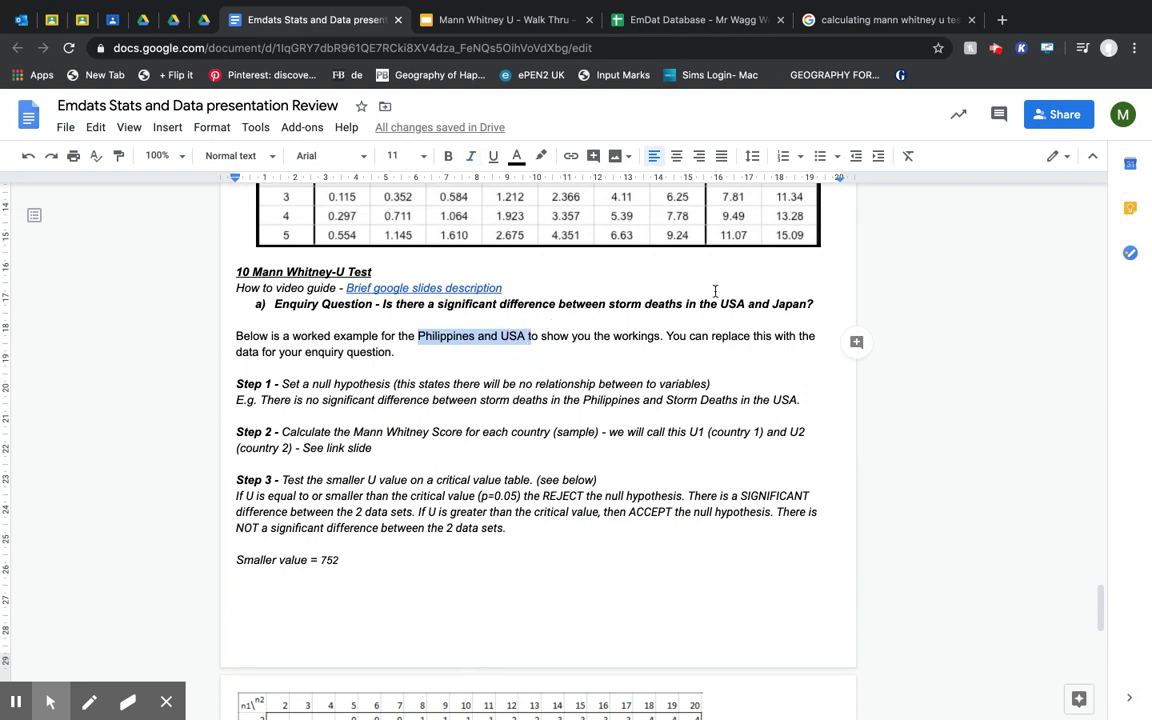
pyautogui.moveTo(720, 304); pyautogui.dragTo(807, 304)
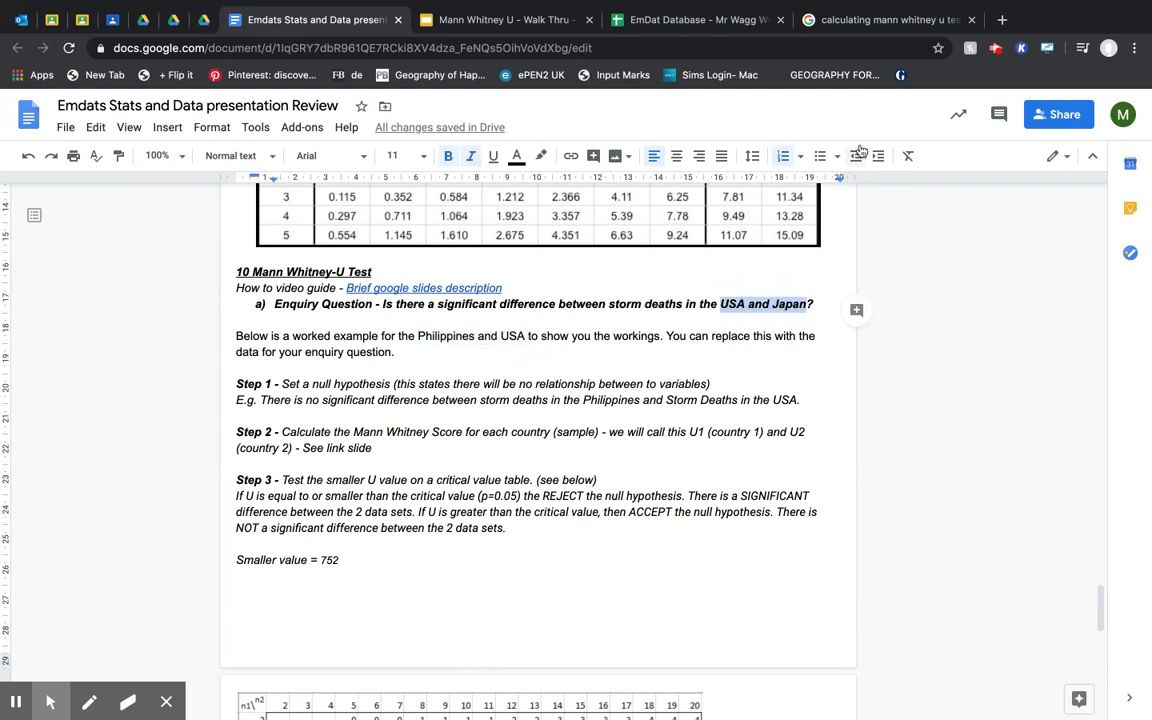